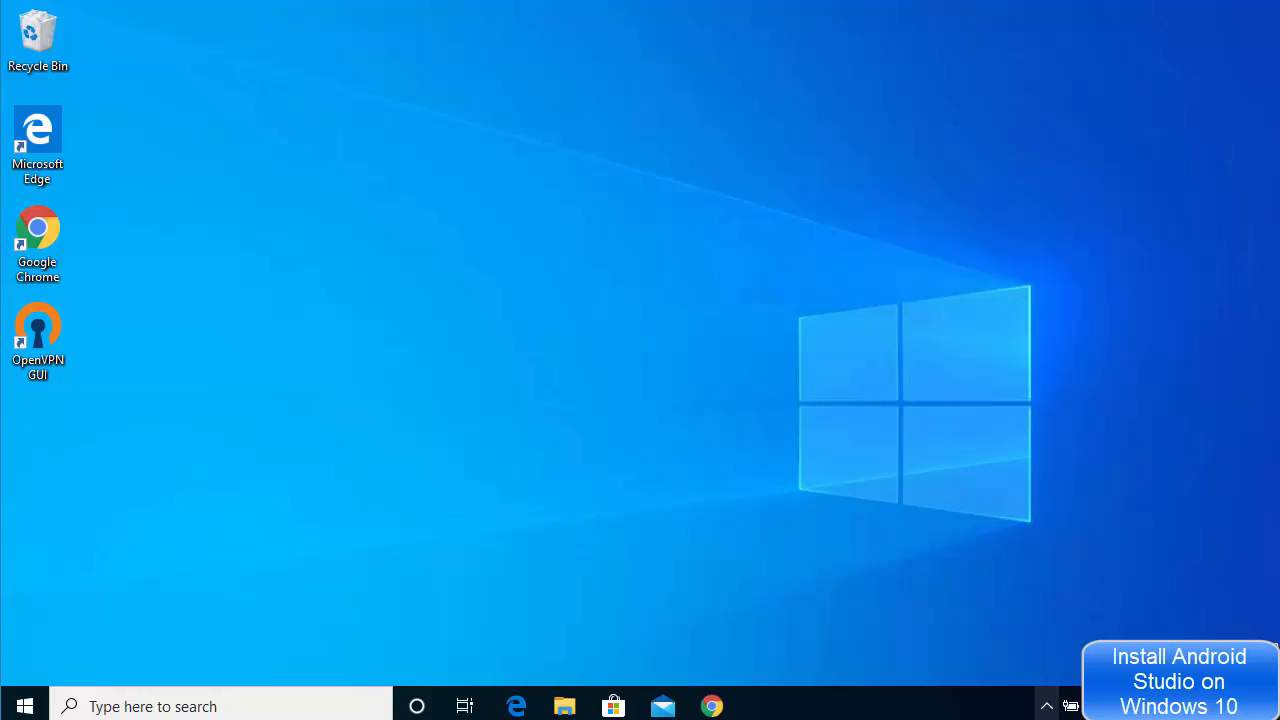
In Google Chrome, open Oracle's Java SE Downloads page from the "java jdk" search results and go to the Java SE 14 JDK download page
click(712, 706)
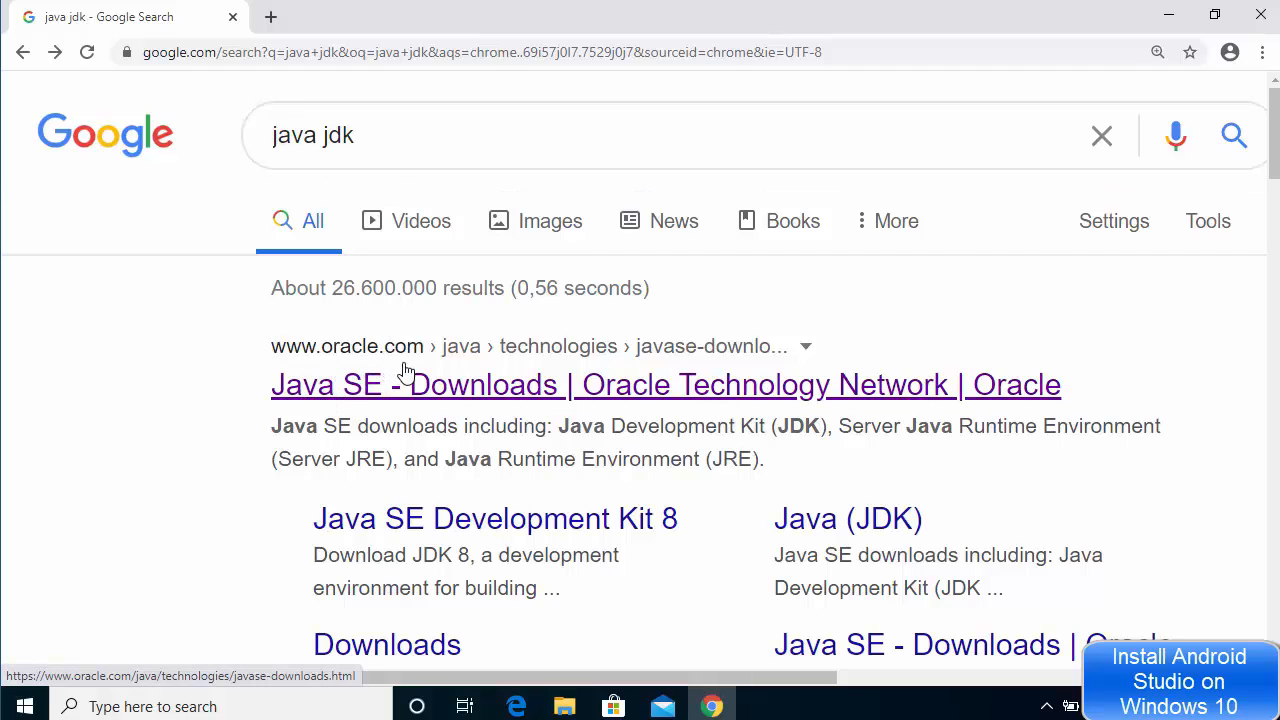
click(463, 388)
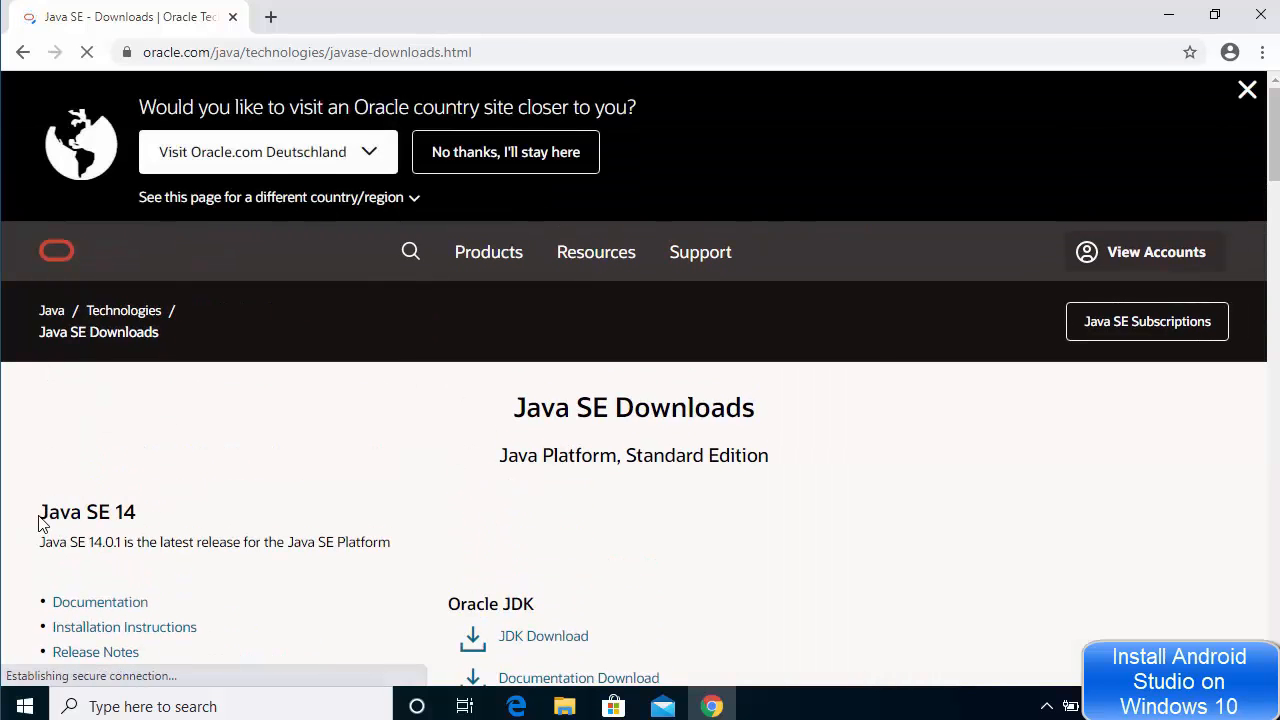
drag(38, 522, 171, 521)
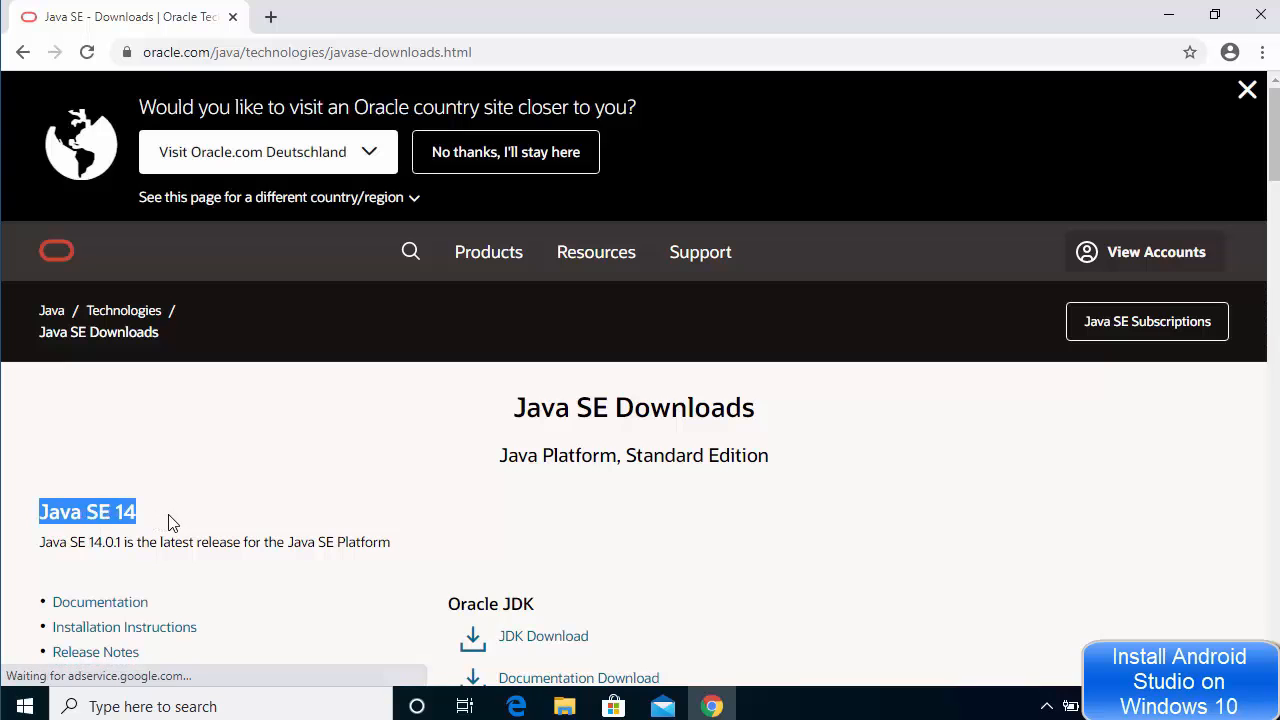
scroll(447, 466, down, 1)
scroll(617, 446, down, 1)
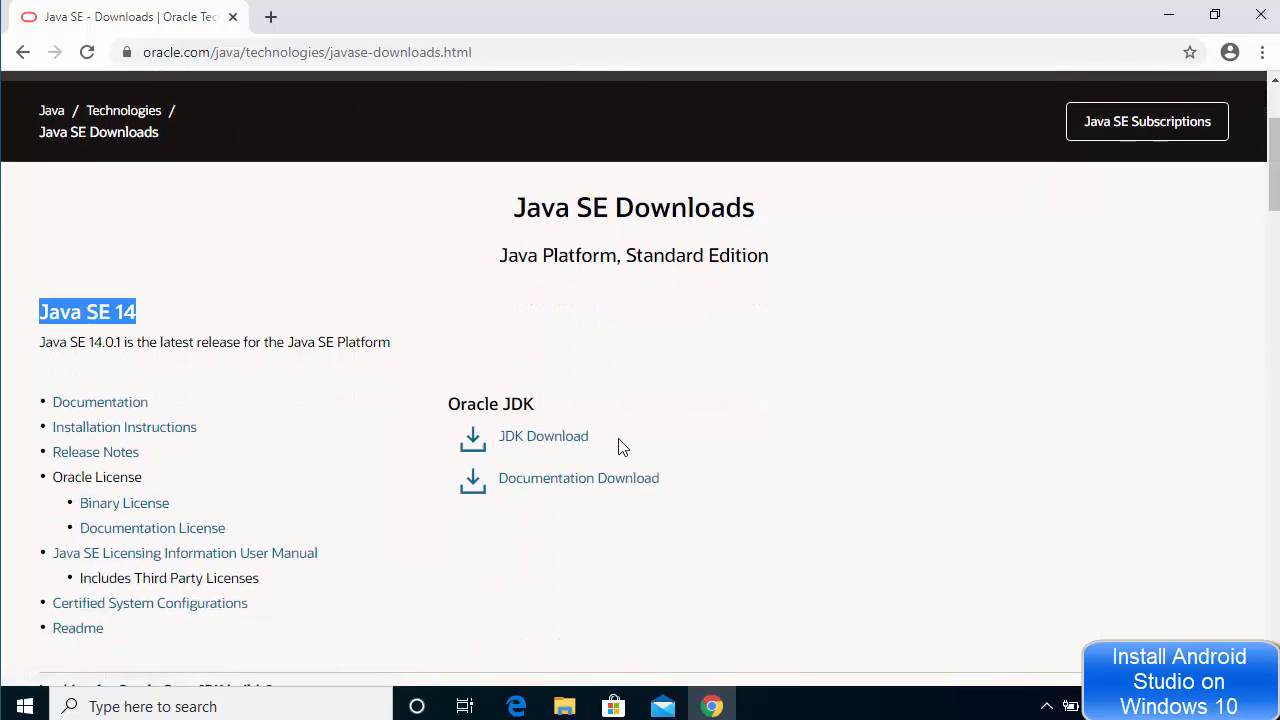
click(549, 444)
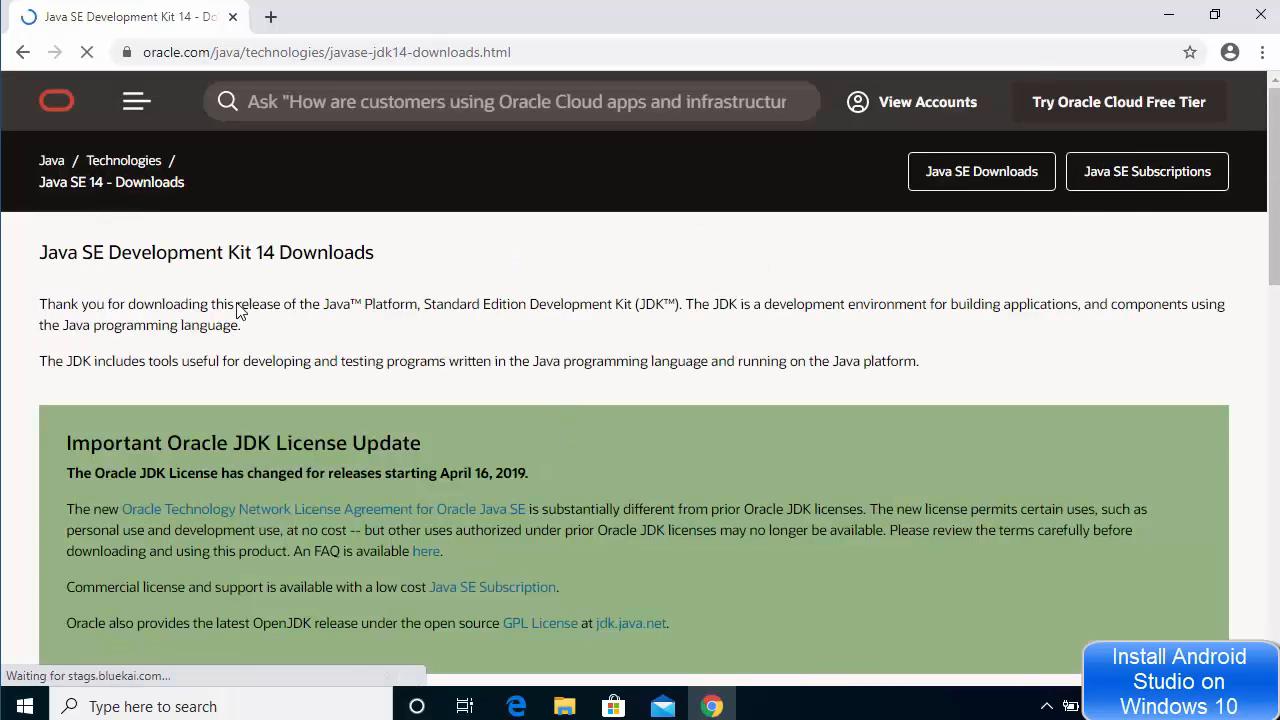
Download the Windows x64 Installer jdk-14.0.1_windows-x64_bin.exe, accepting the Oracle Technology Network License Agreement
scroll(668, 400, down, 2)
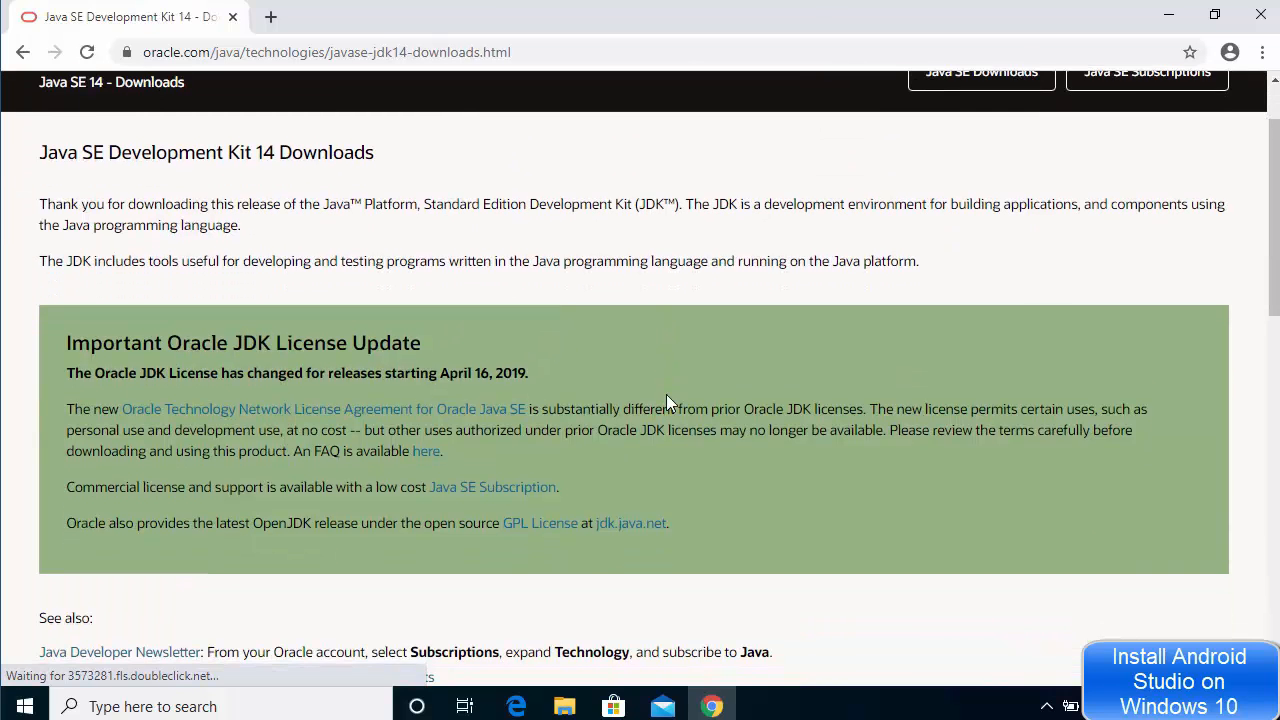
scroll(666, 394, down, 5)
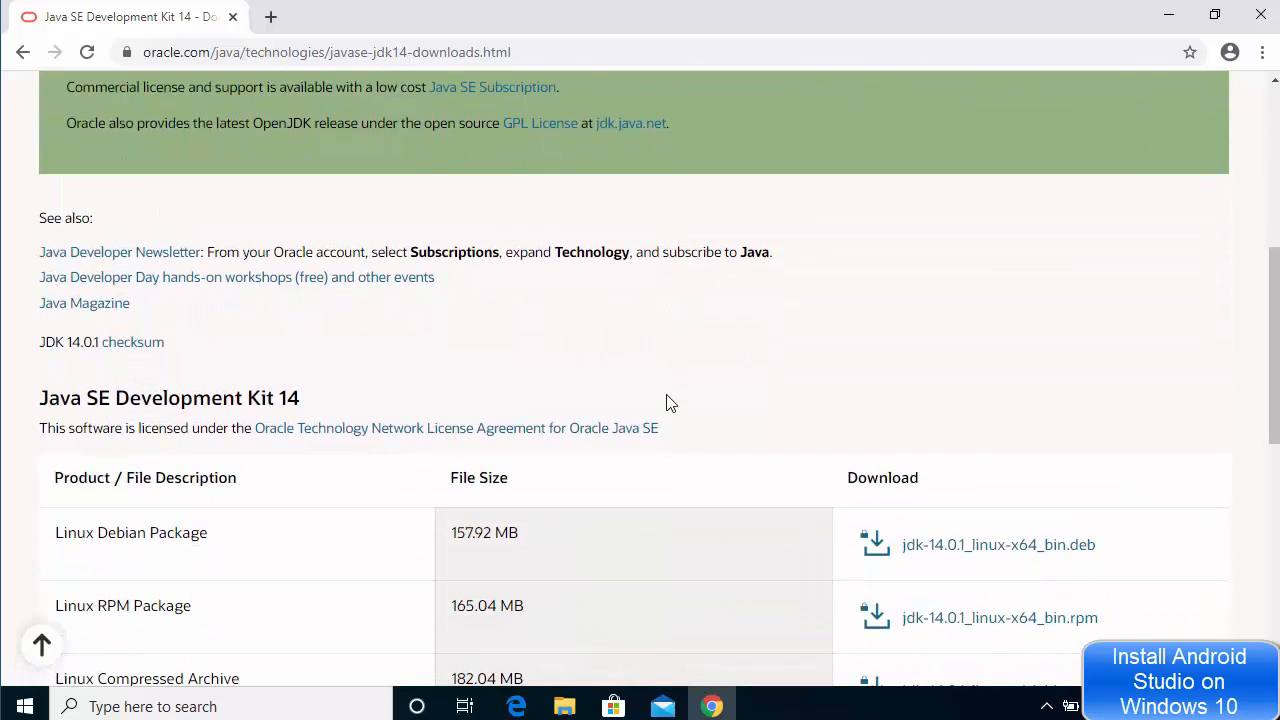
scroll(667, 401, down, 1)
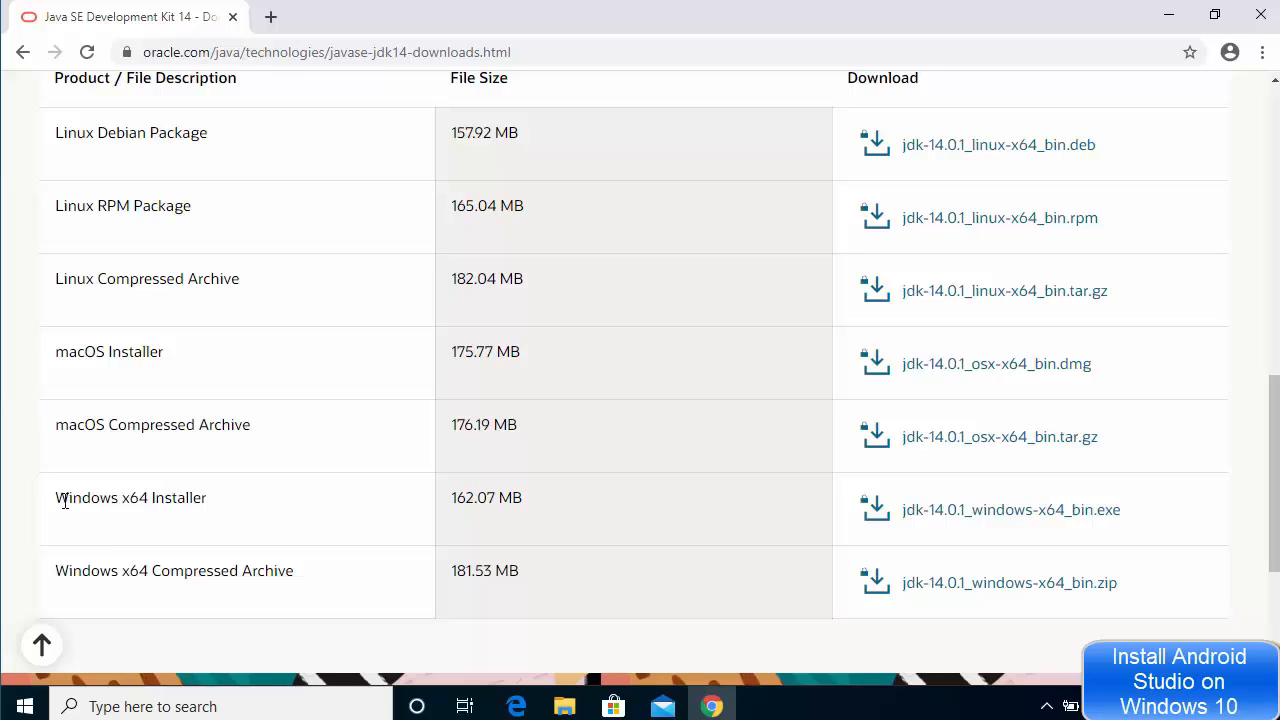
drag(64, 501, 314, 509)
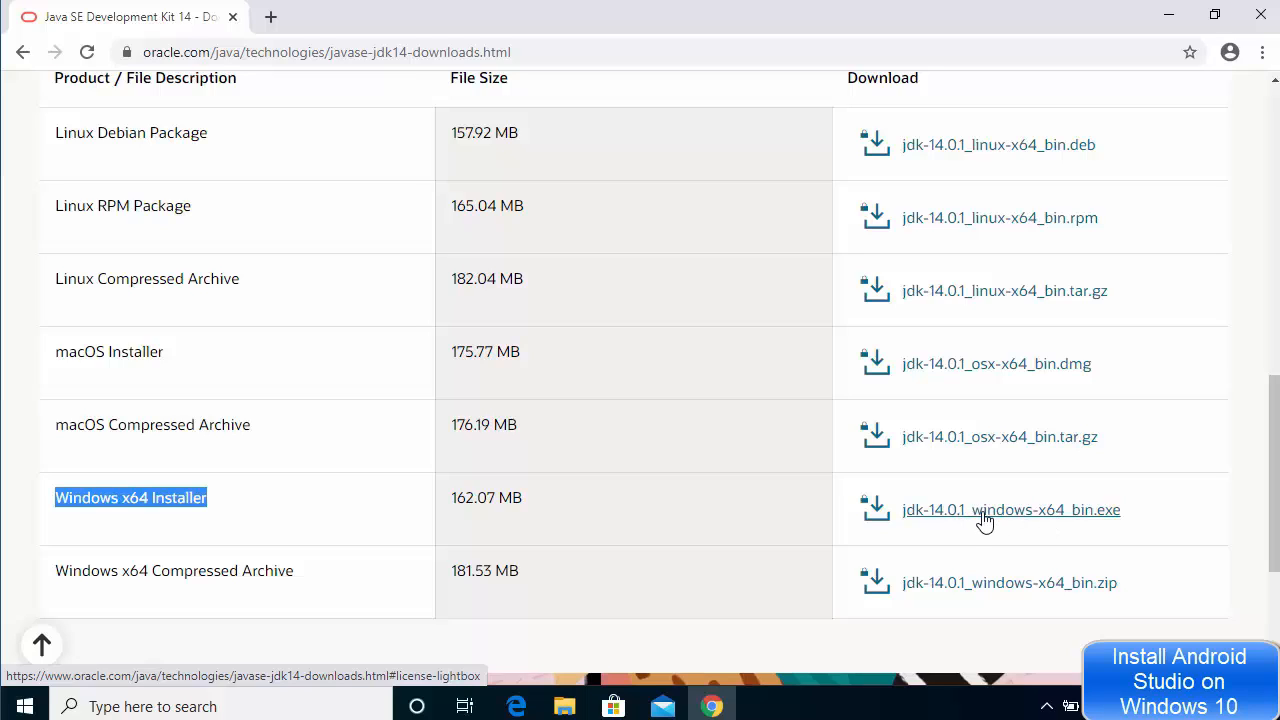
click(946, 522)
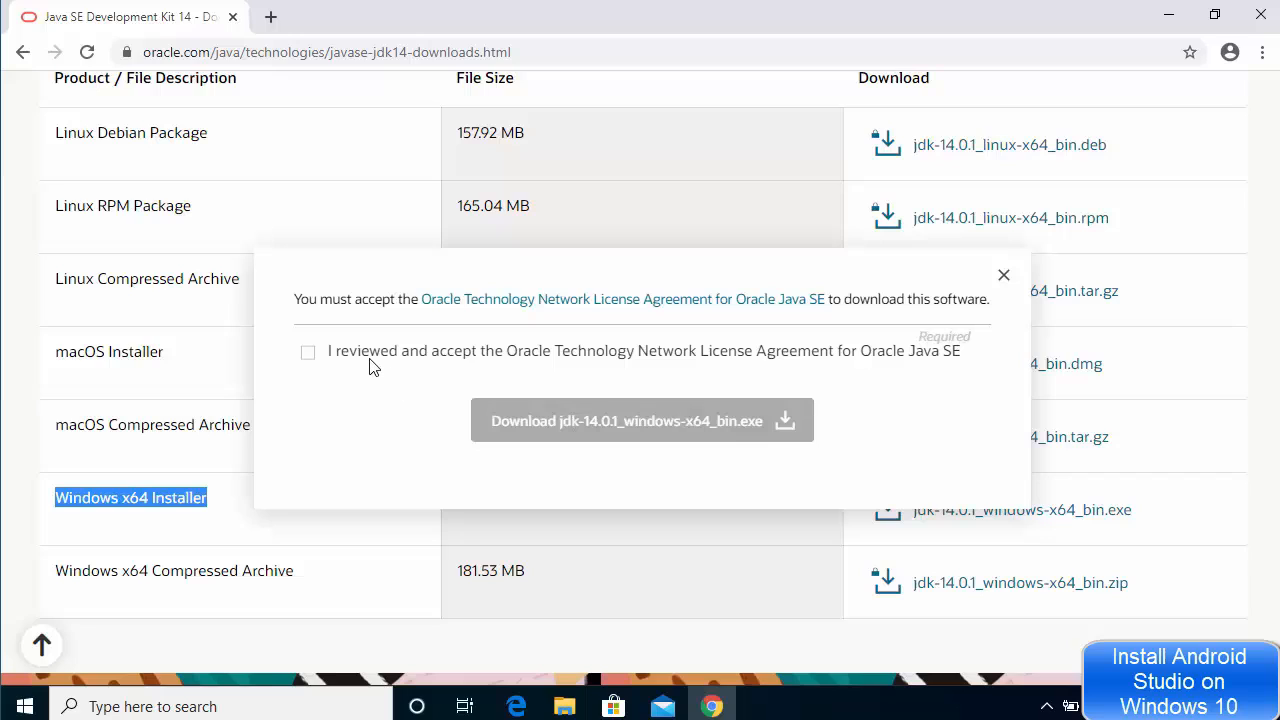
click(309, 357)
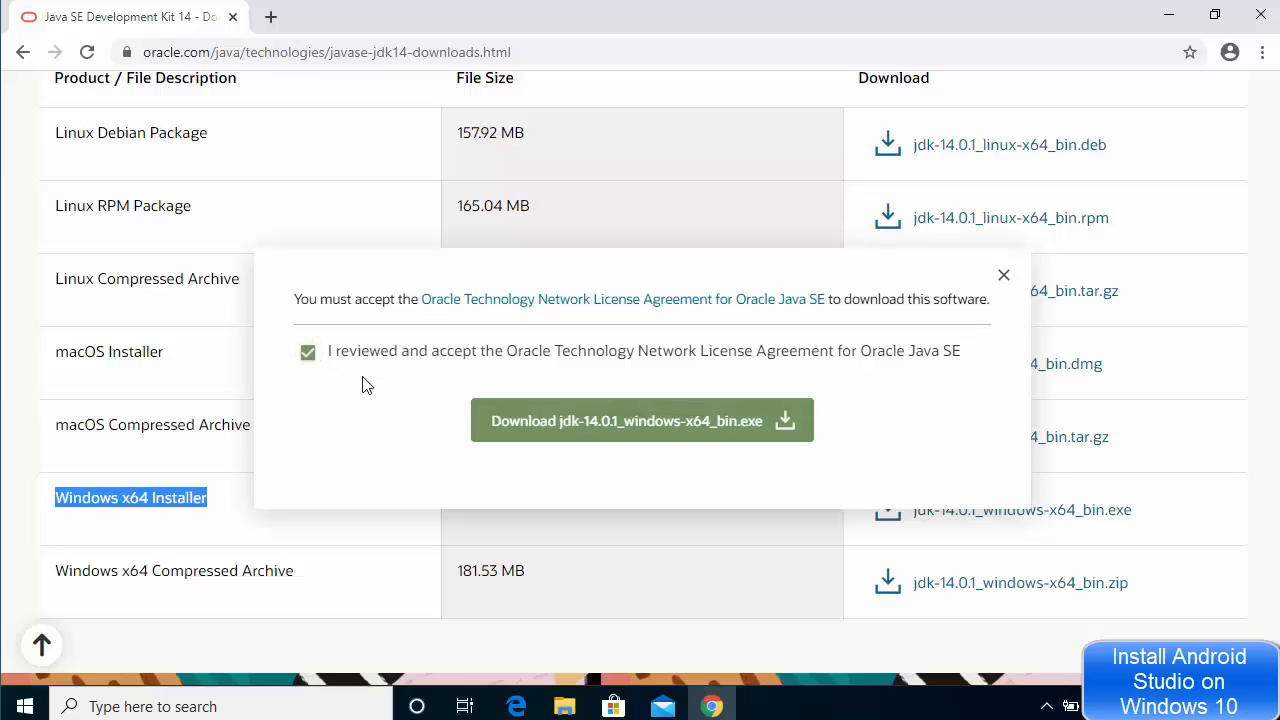
click(672, 424)
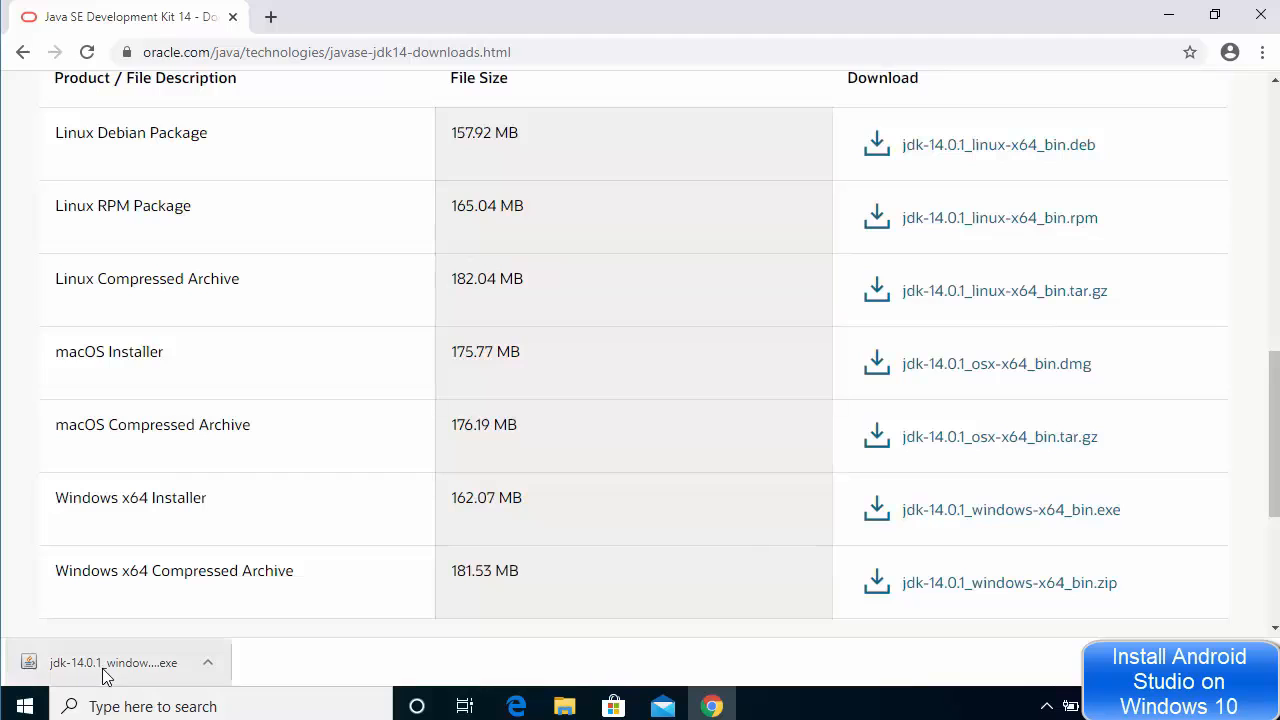
Run the downloaded JDK installer and install Java SE Development Kit 14.0.1 to the default folder C:\Program Files\Java\jdk-14.0.1\
click(108, 664)
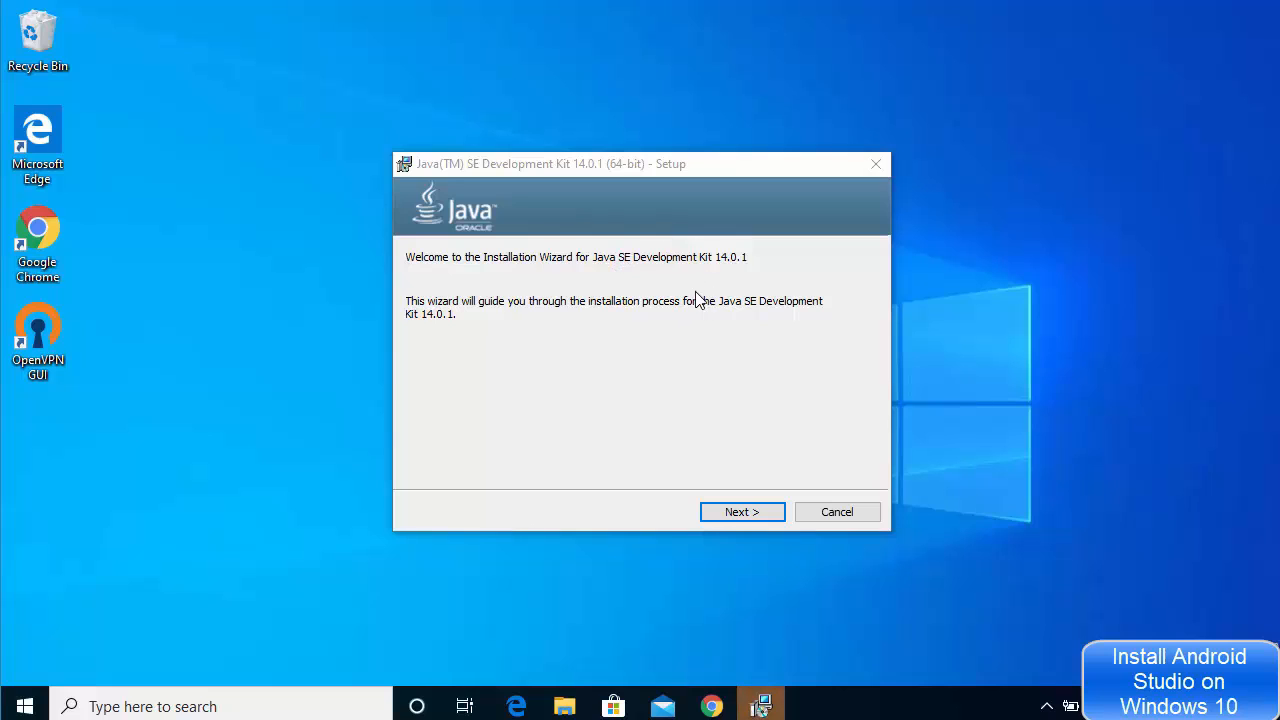
click(738, 511)
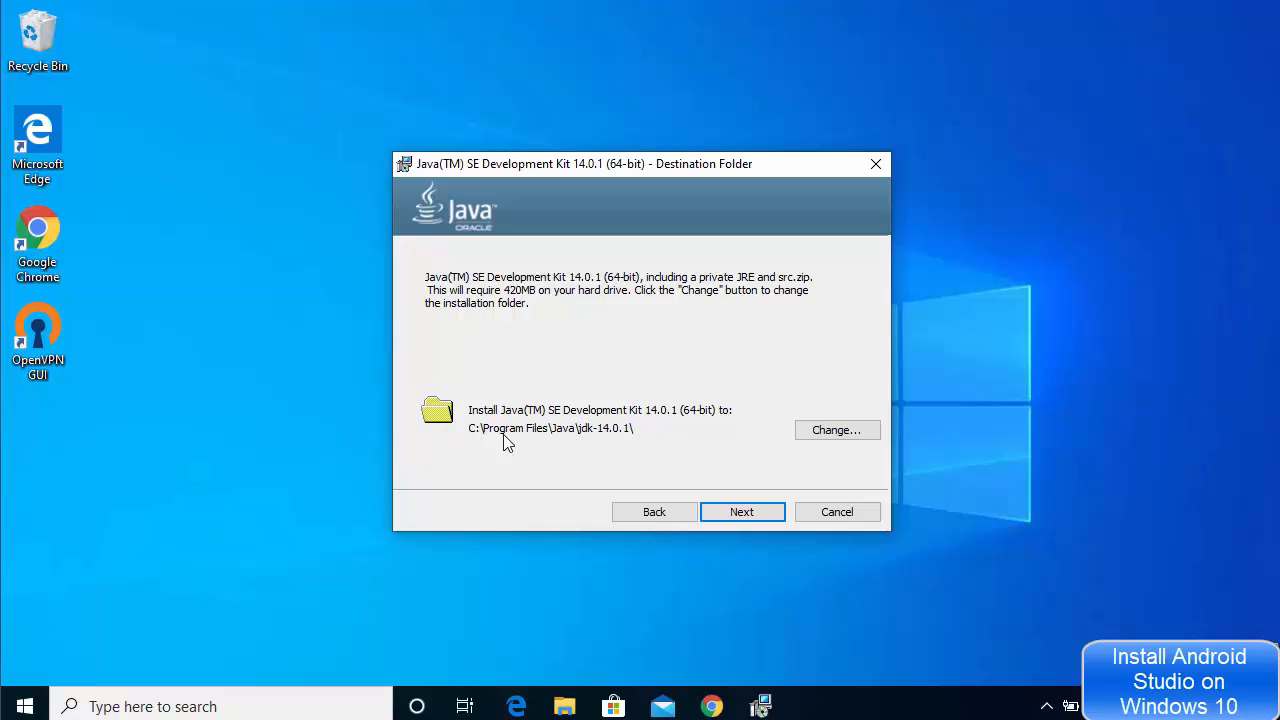
click(730, 513)
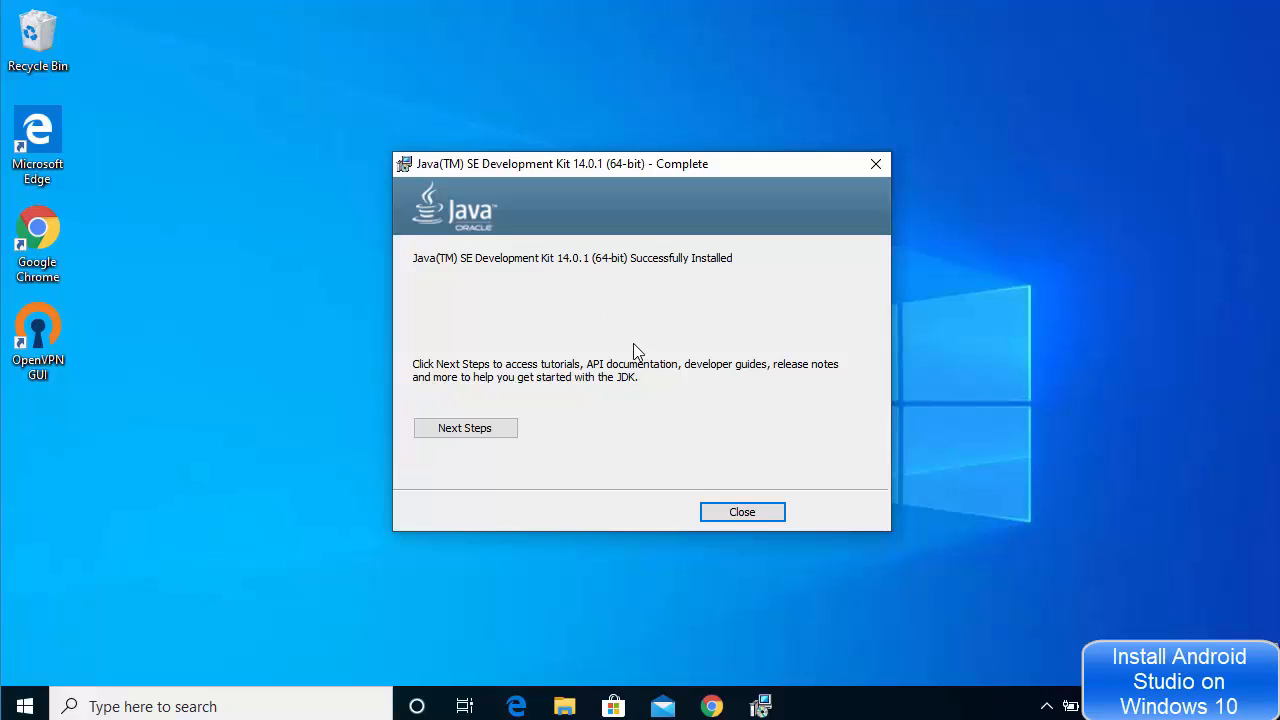
click(736, 517)
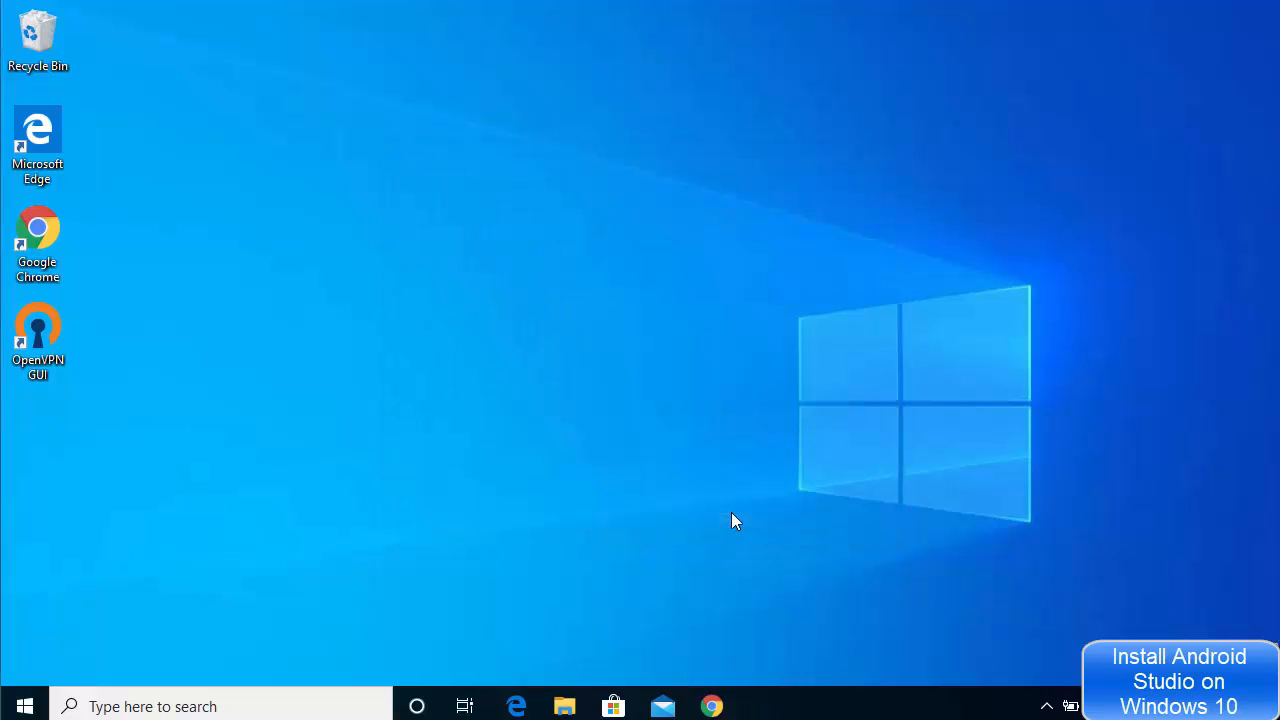
In File Explorer, browse to the JDK's bin folder, C:\Program Files\Java\jdk-14.0.1\bin, and select its full path
click(572, 700)
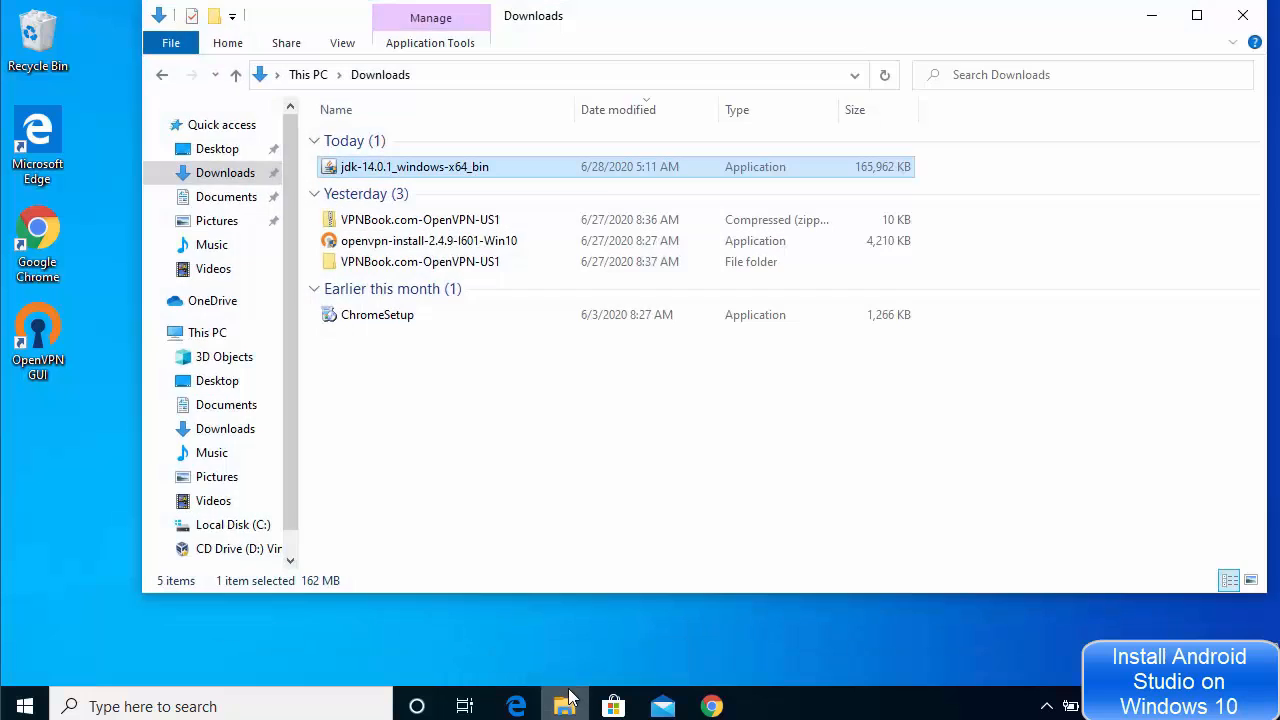
click(214, 334)
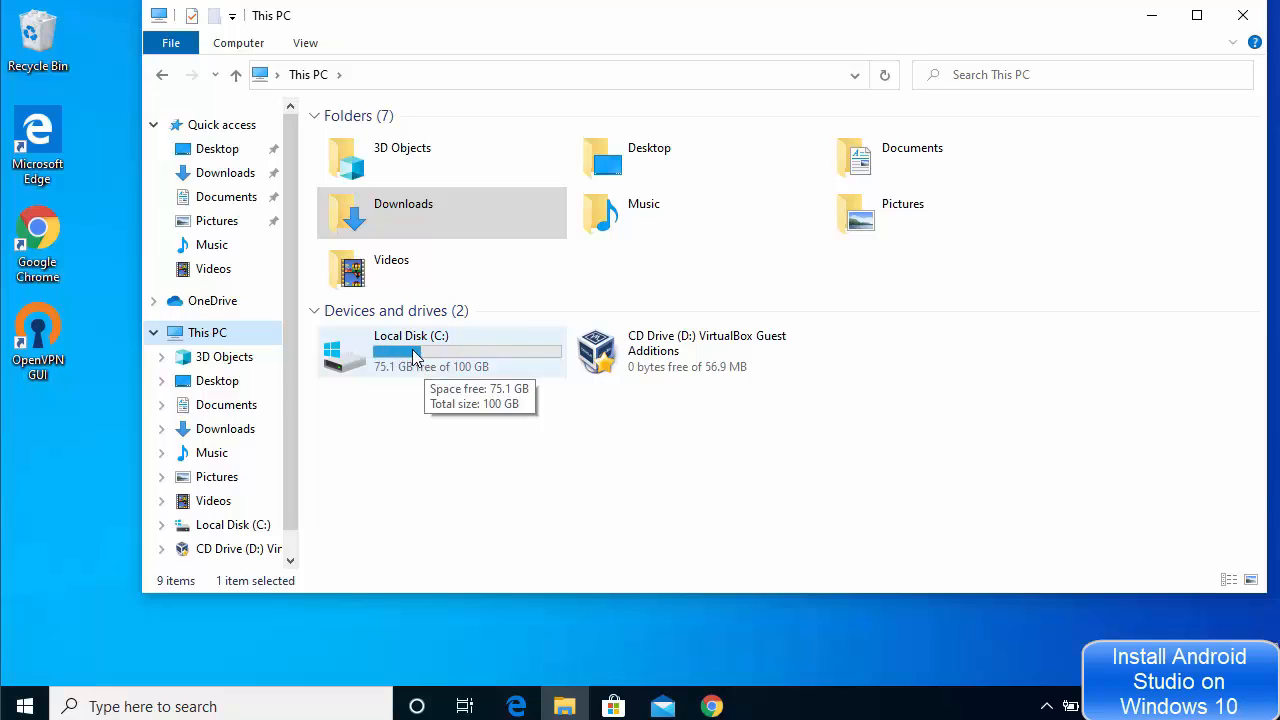
double_click(415, 357)
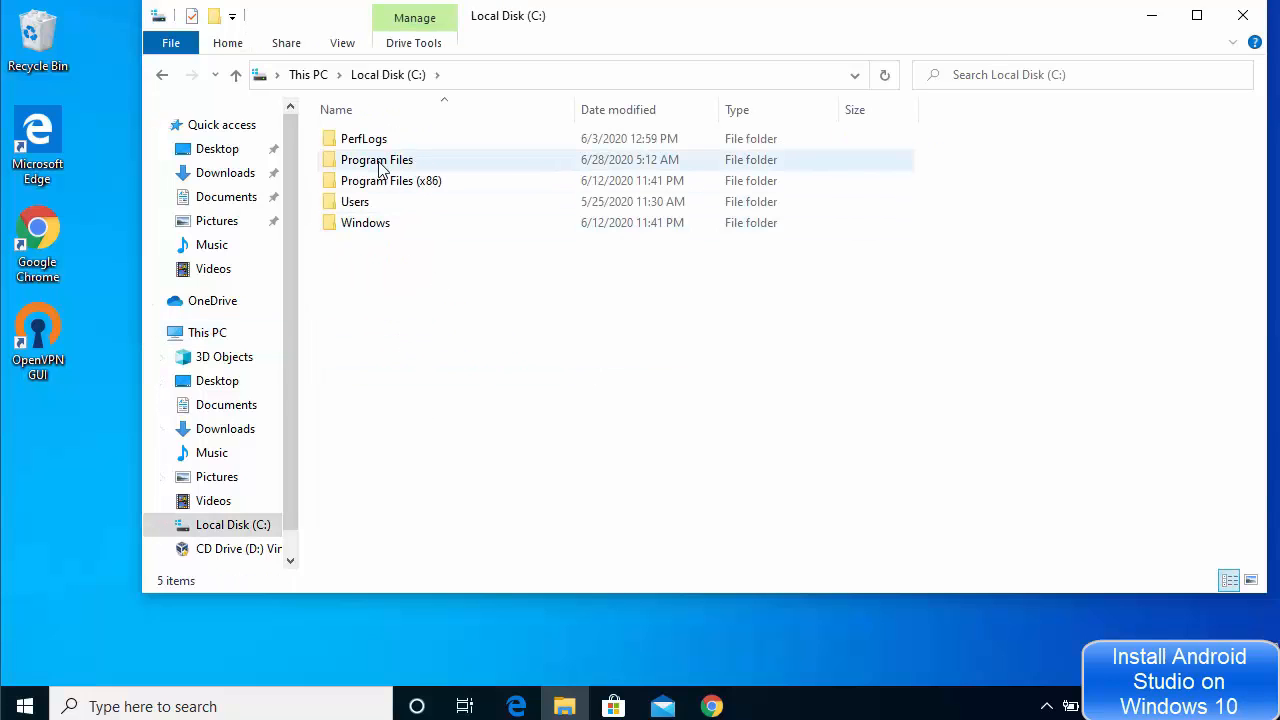
double_click(383, 166)
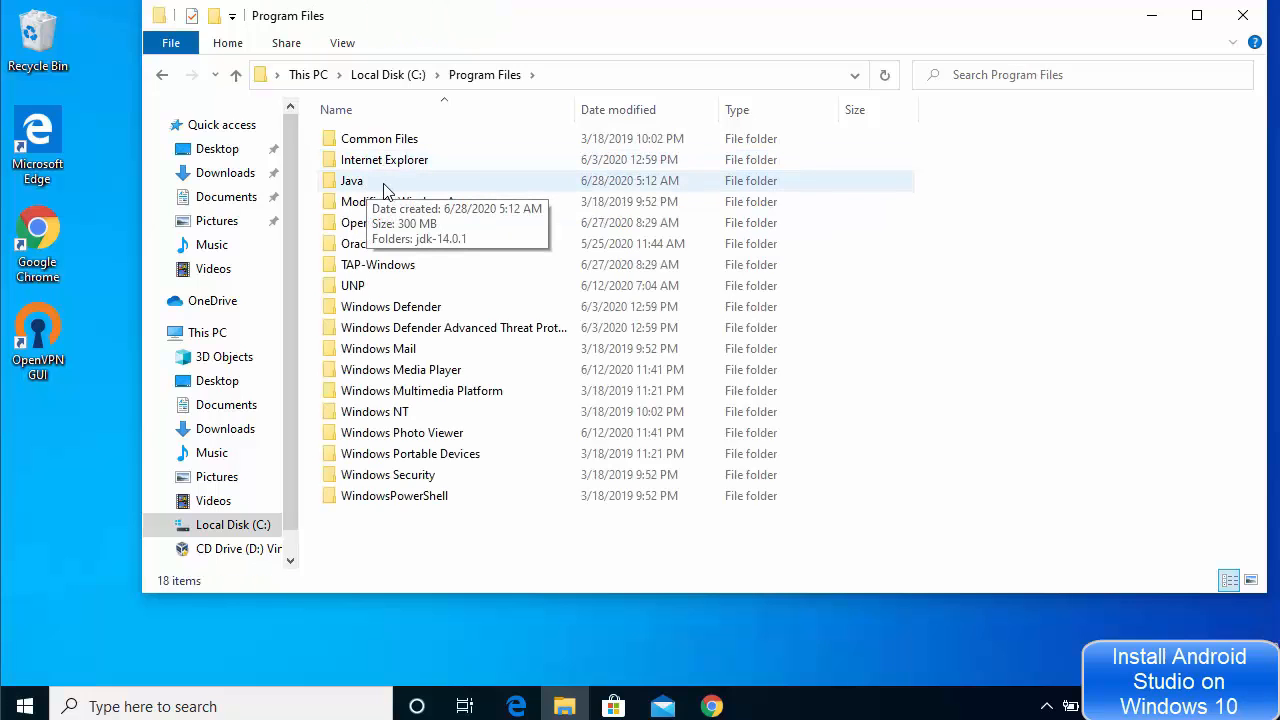
click(379, 189)
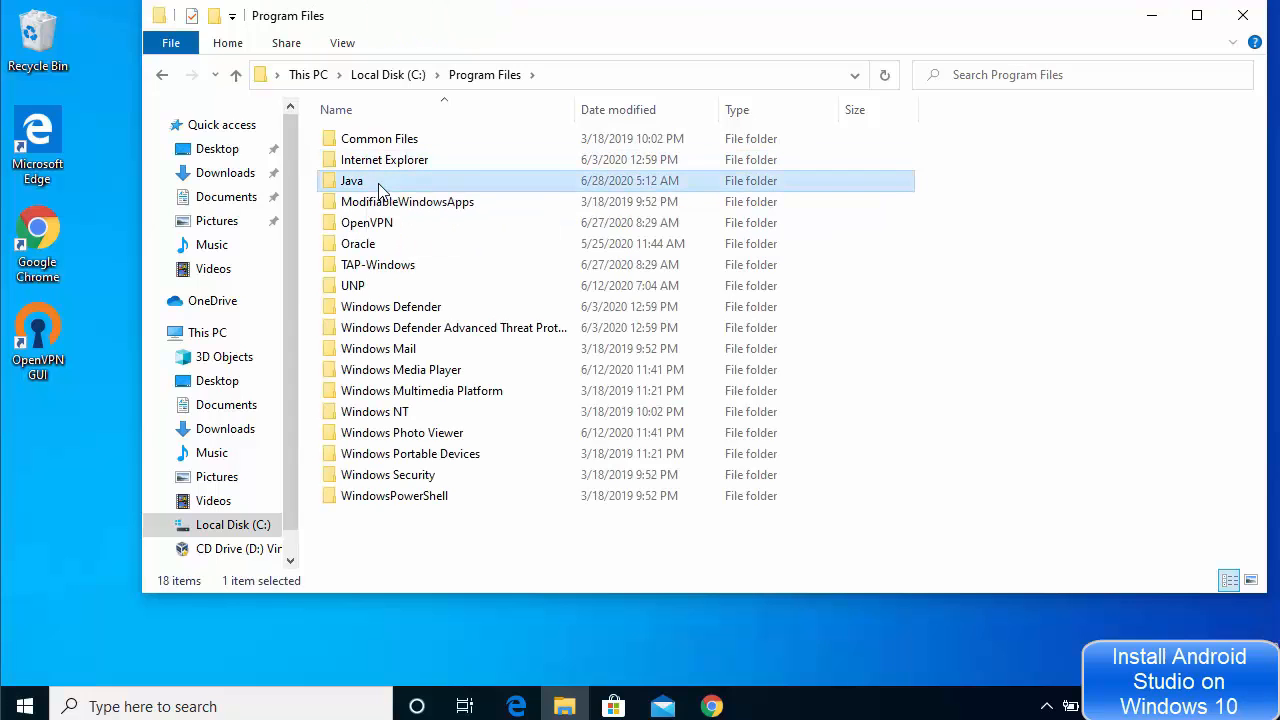
double_click(381, 189)
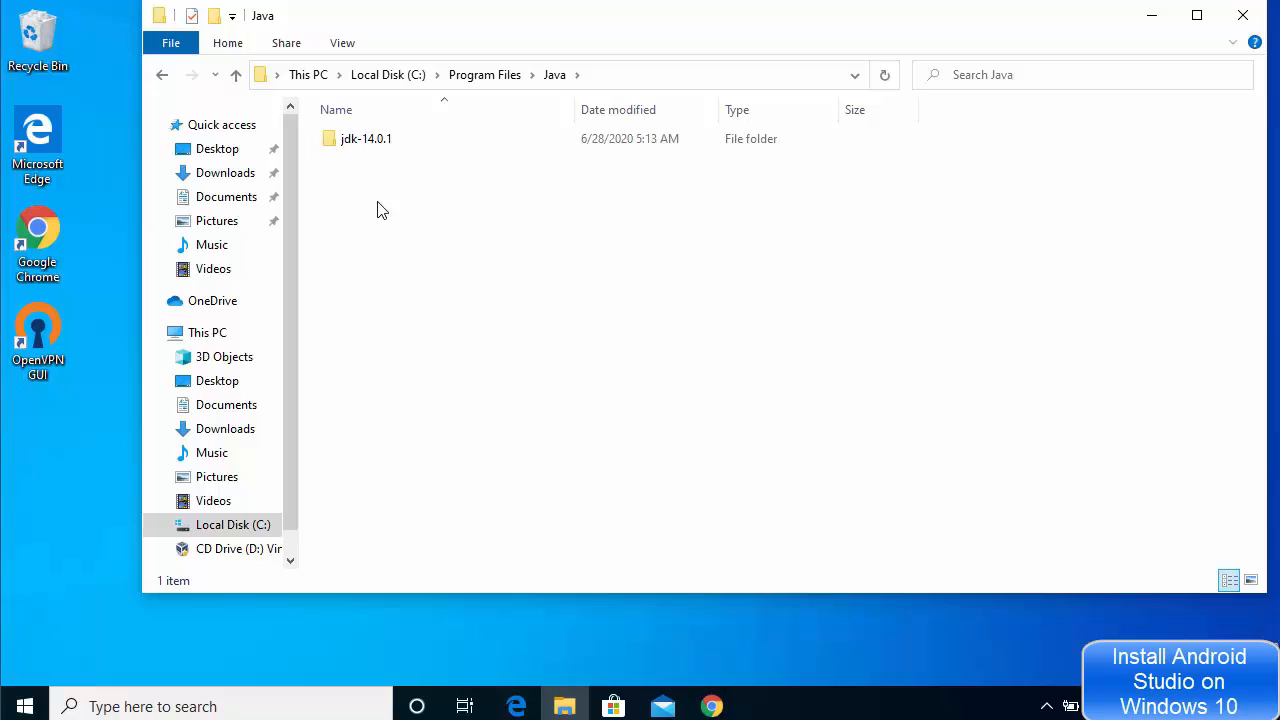
double_click(380, 146)
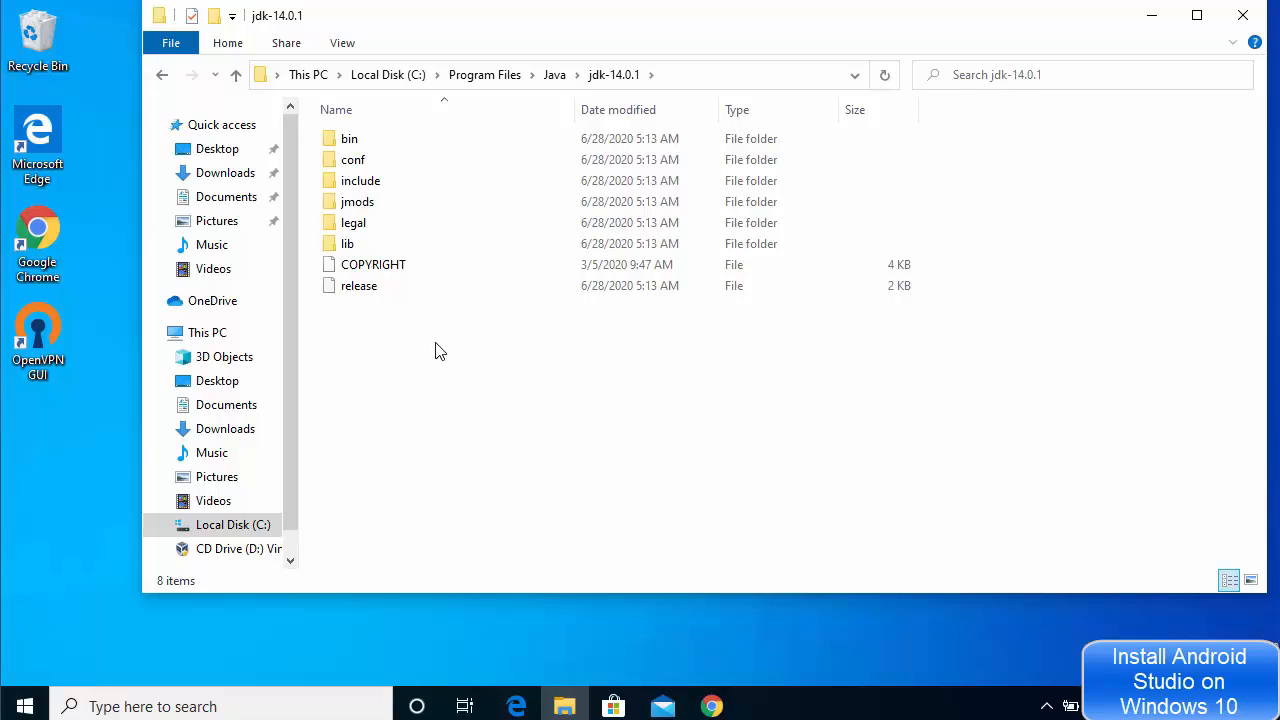
double_click(393, 147)
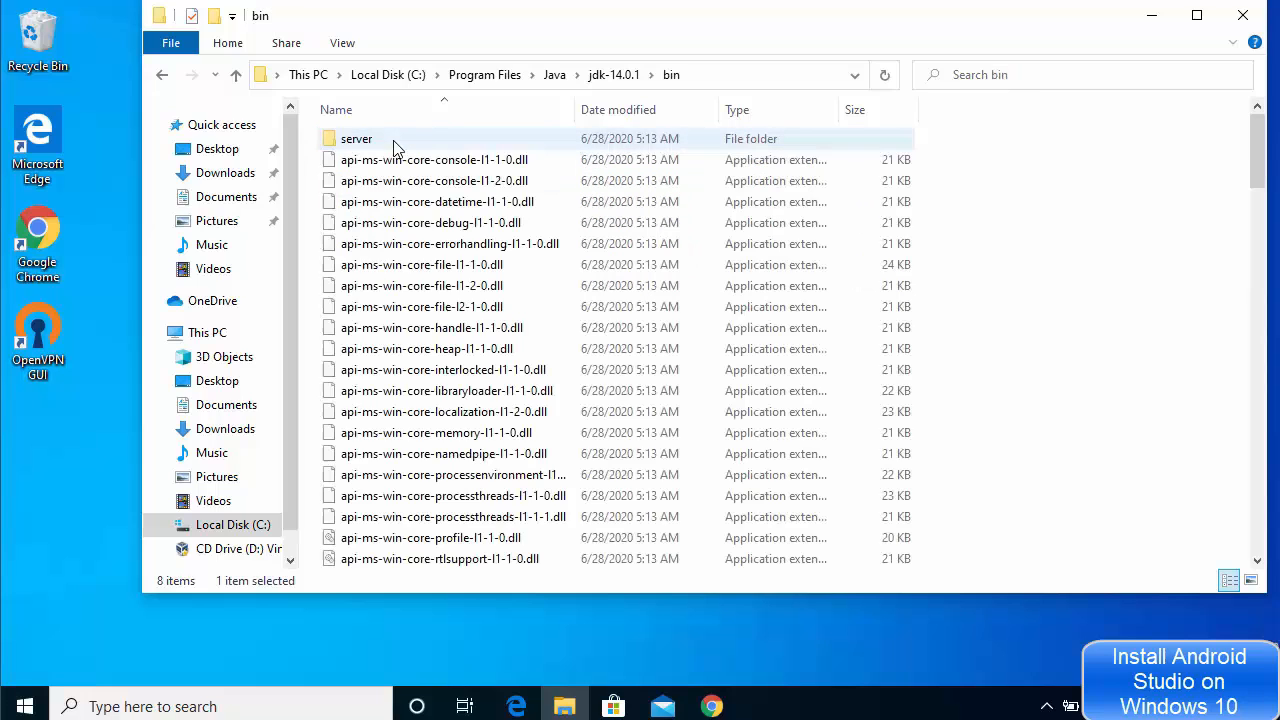
click(782, 79)
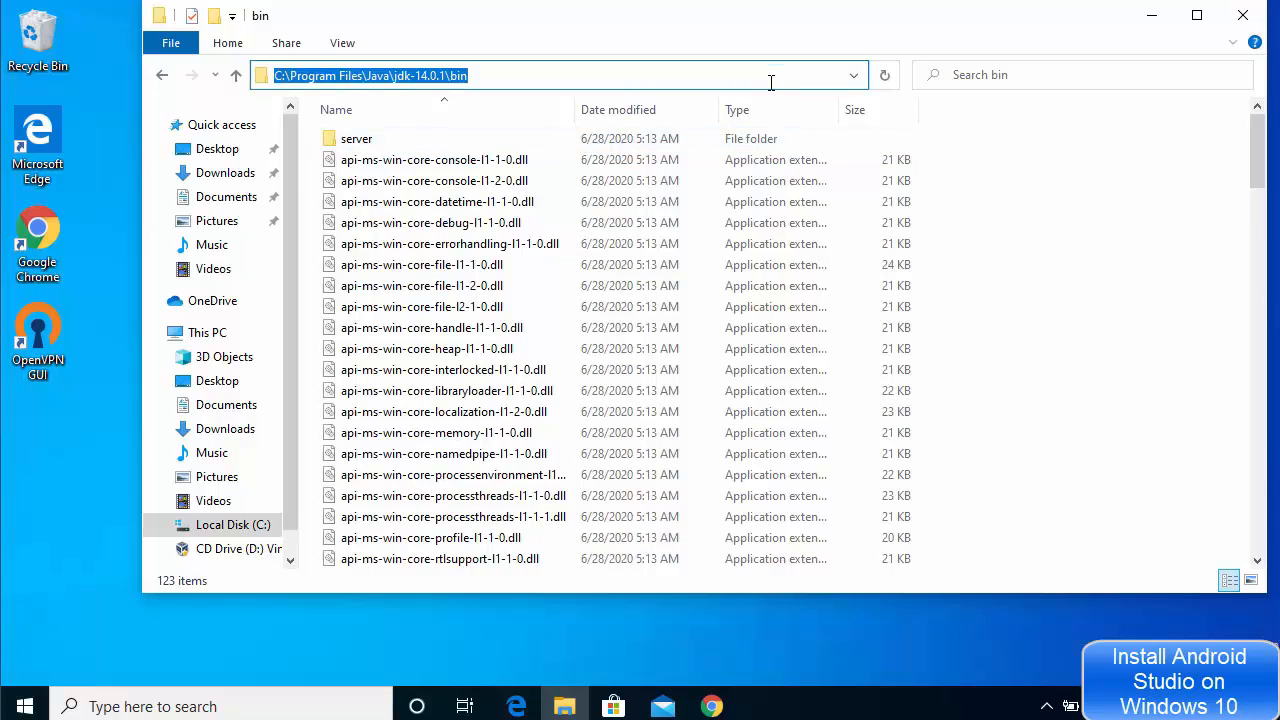
Search Windows for "envi", open the system environment variables settings, and open the system variable Path for editing
click(205, 706)
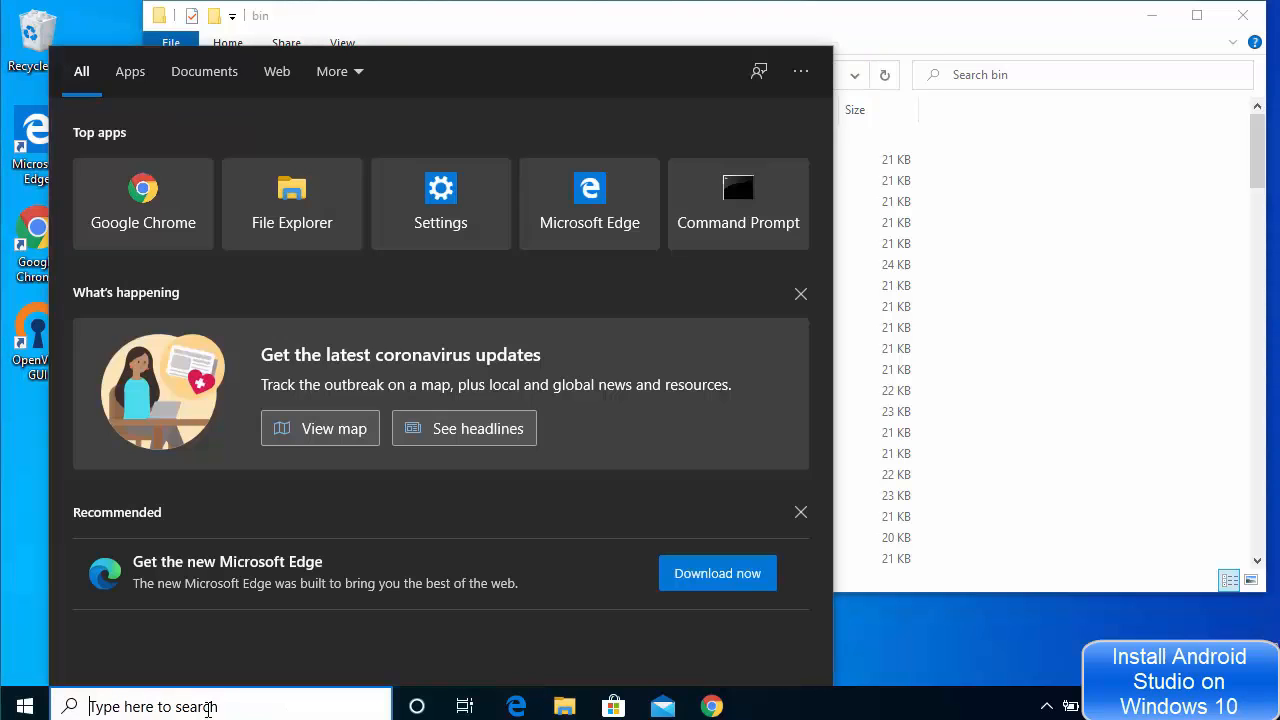
text(envi)
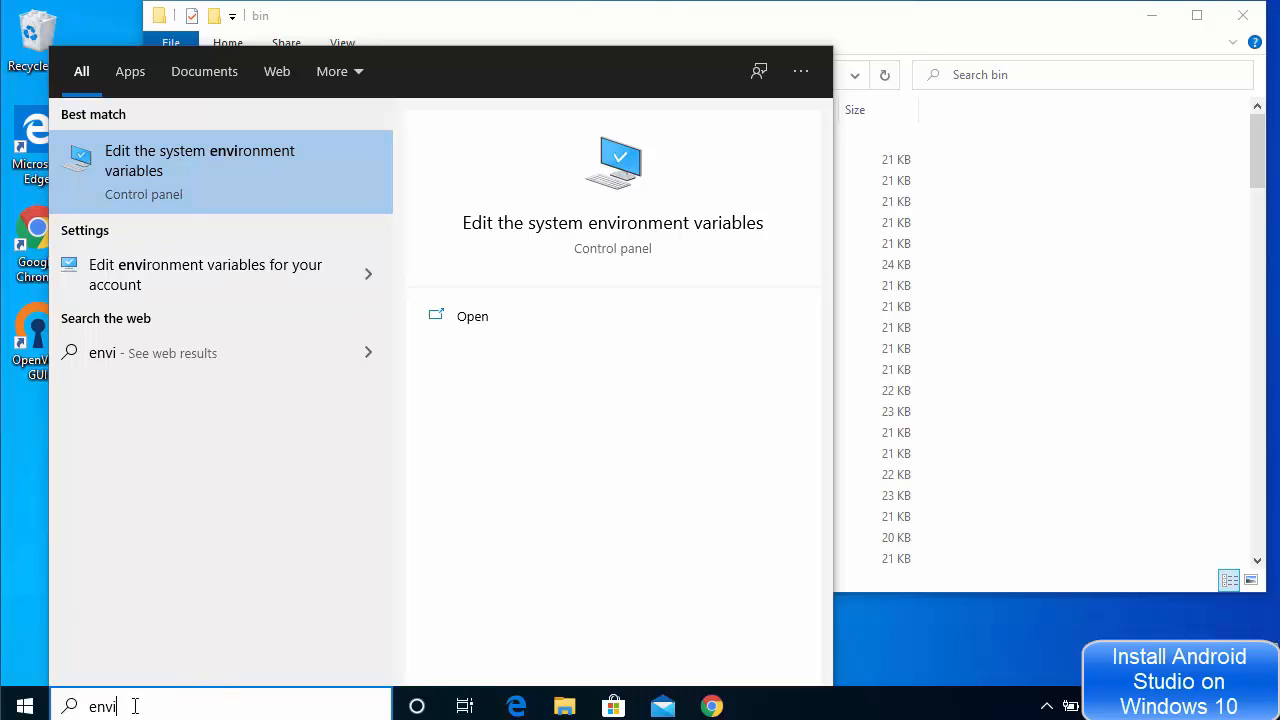
click(185, 170)
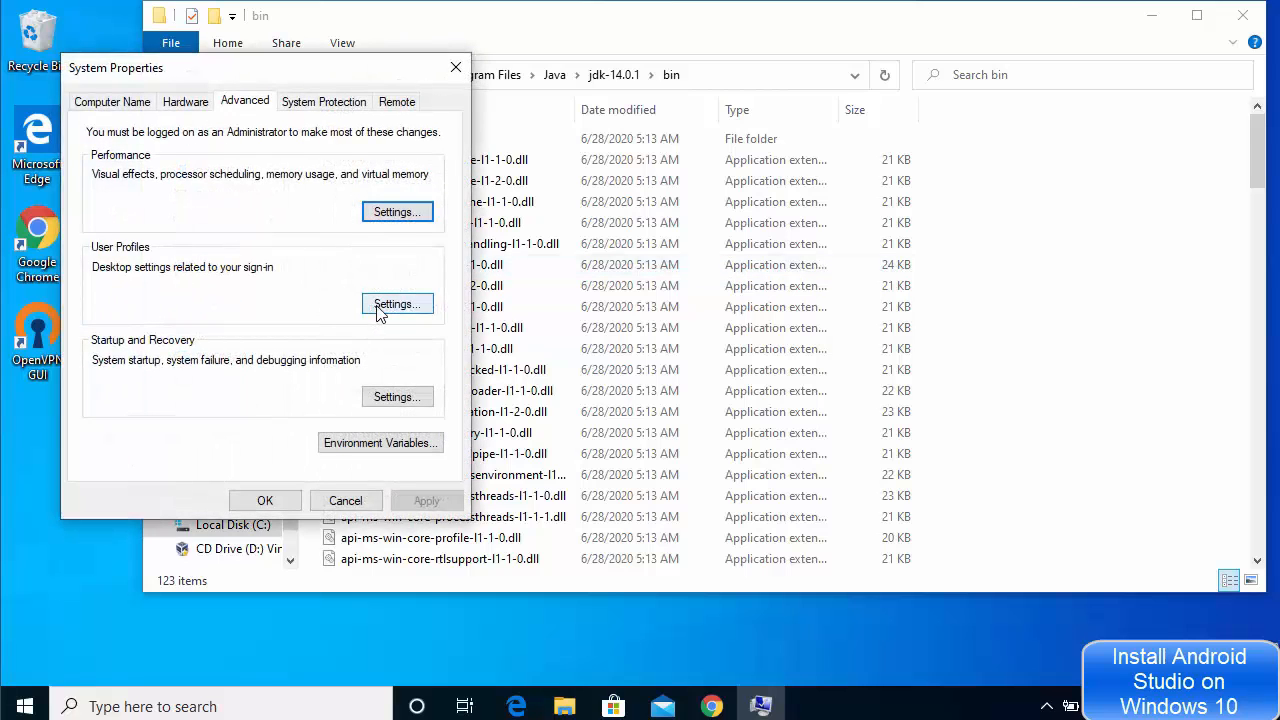
click(357, 449)
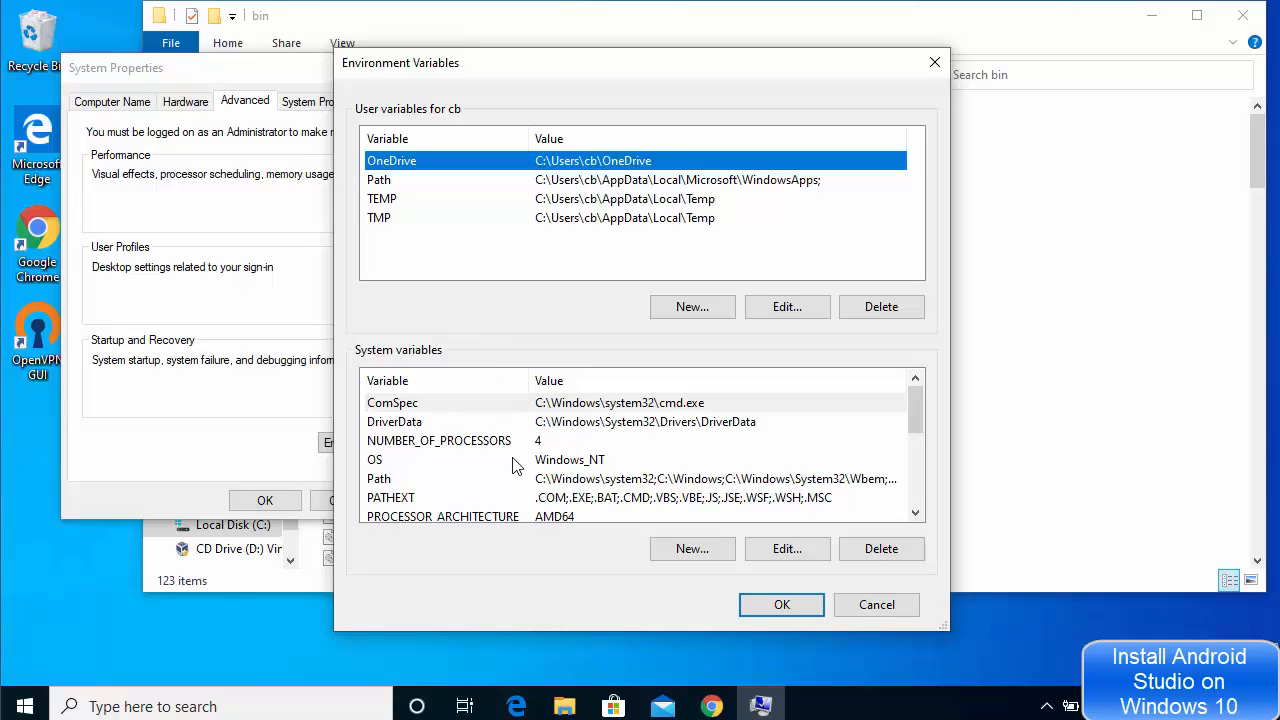
click(385, 482)
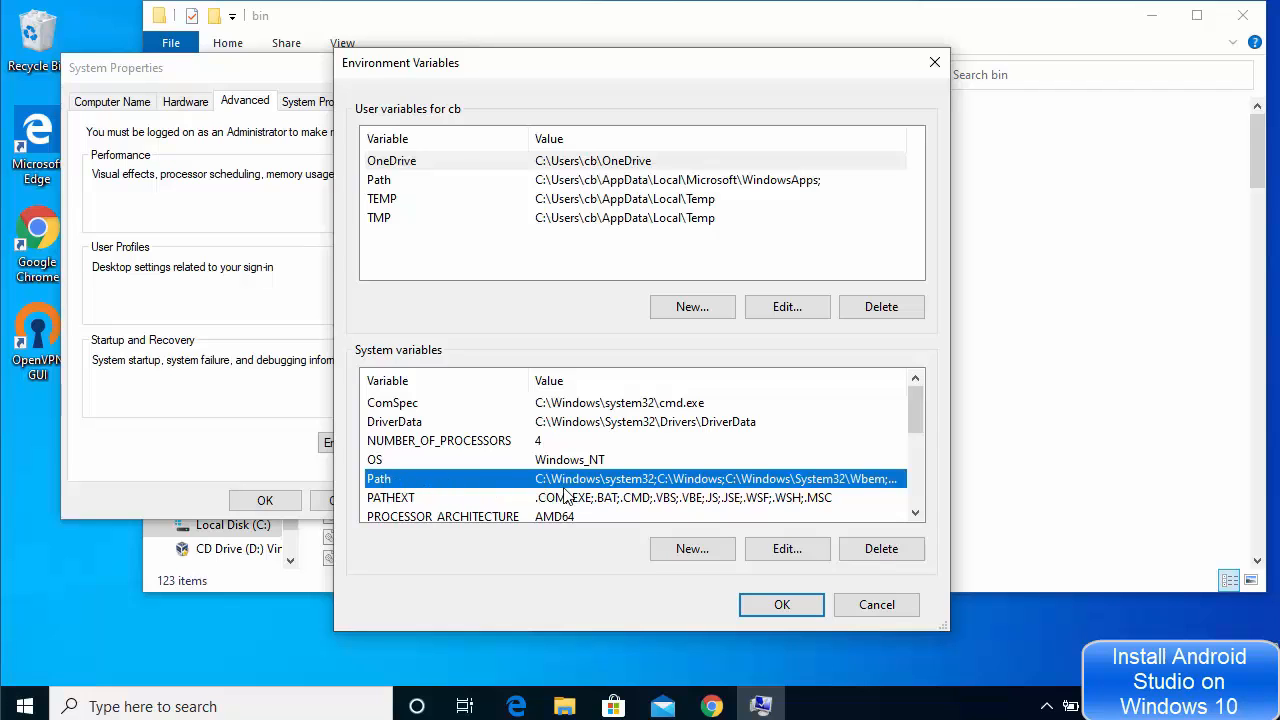
click(779, 553)
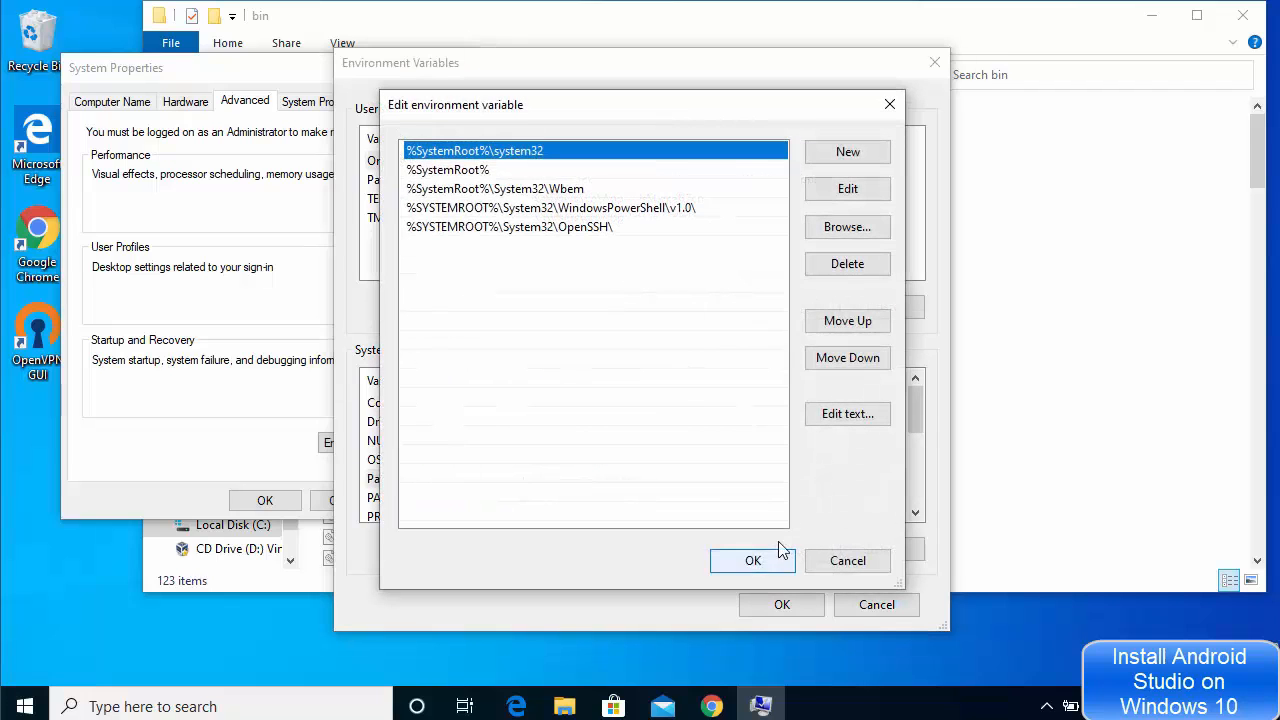
Copy the JDK bin folder's path from File Explorer and add C:\Program Files\Java\jdk-14.0.1\bin as a new entry in the system Path variable
click(855, 160)
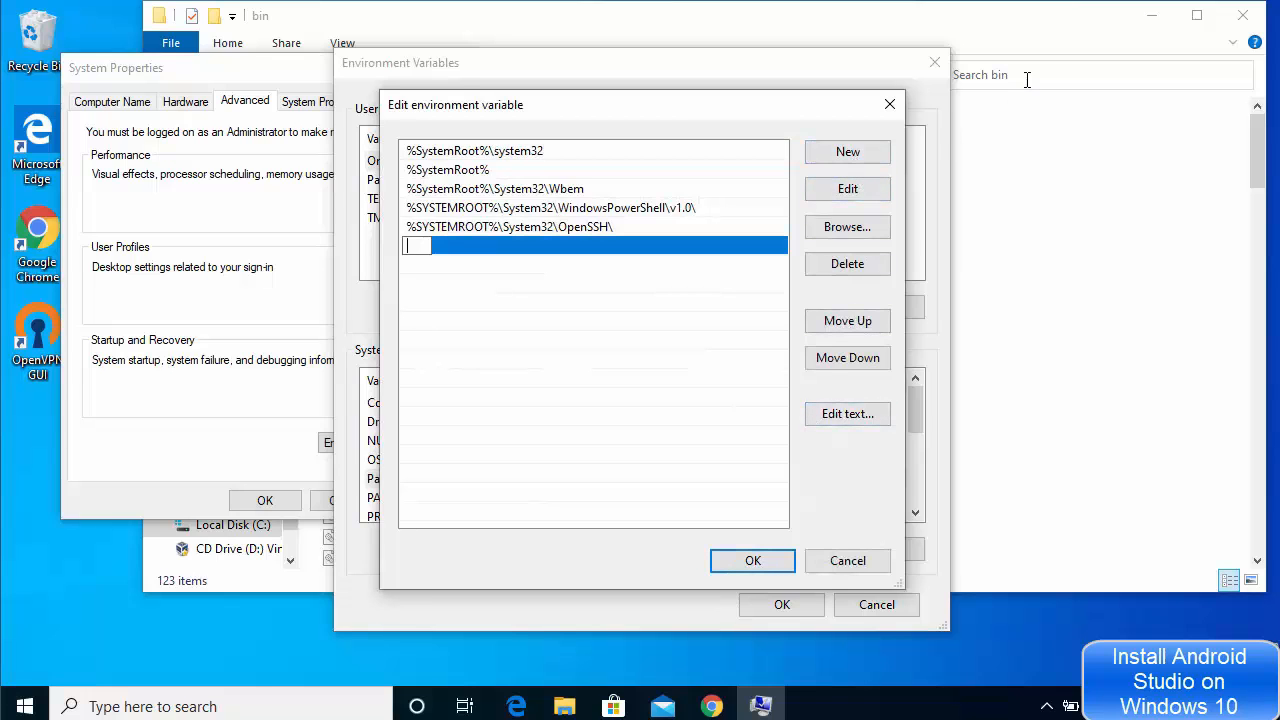
click(1062, 158)
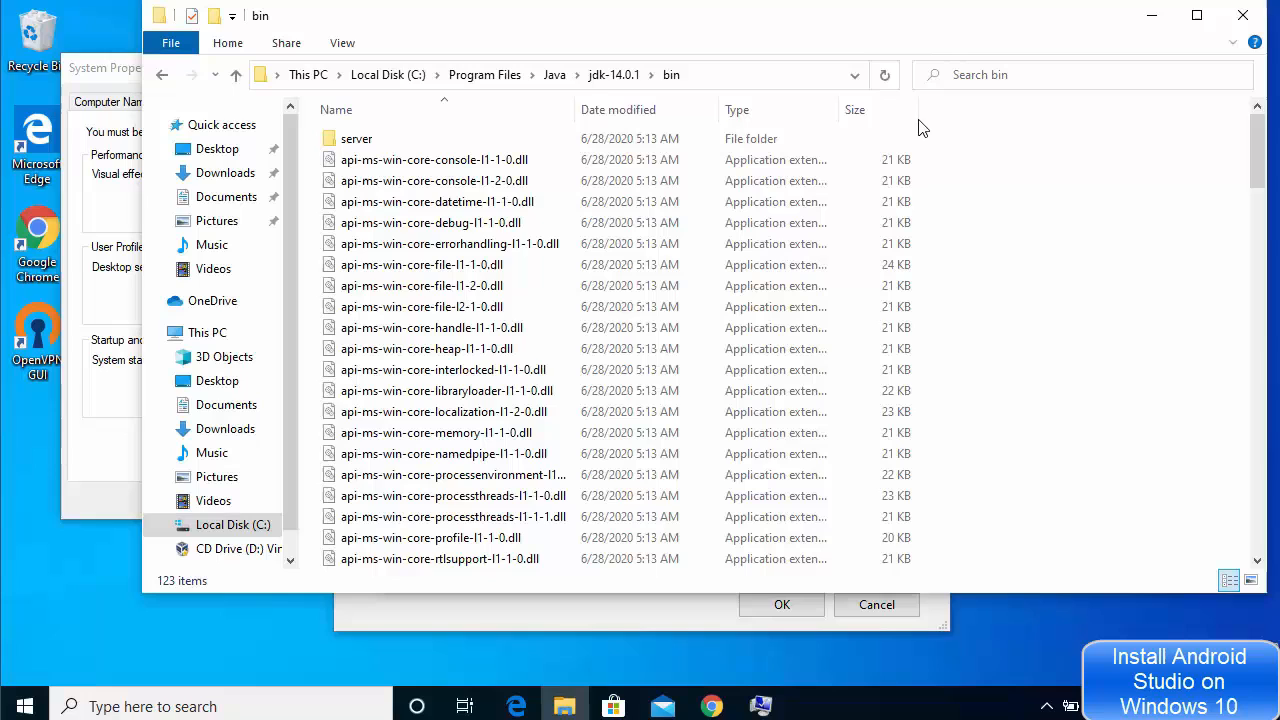
click(735, 83)
key(ctrl+c)
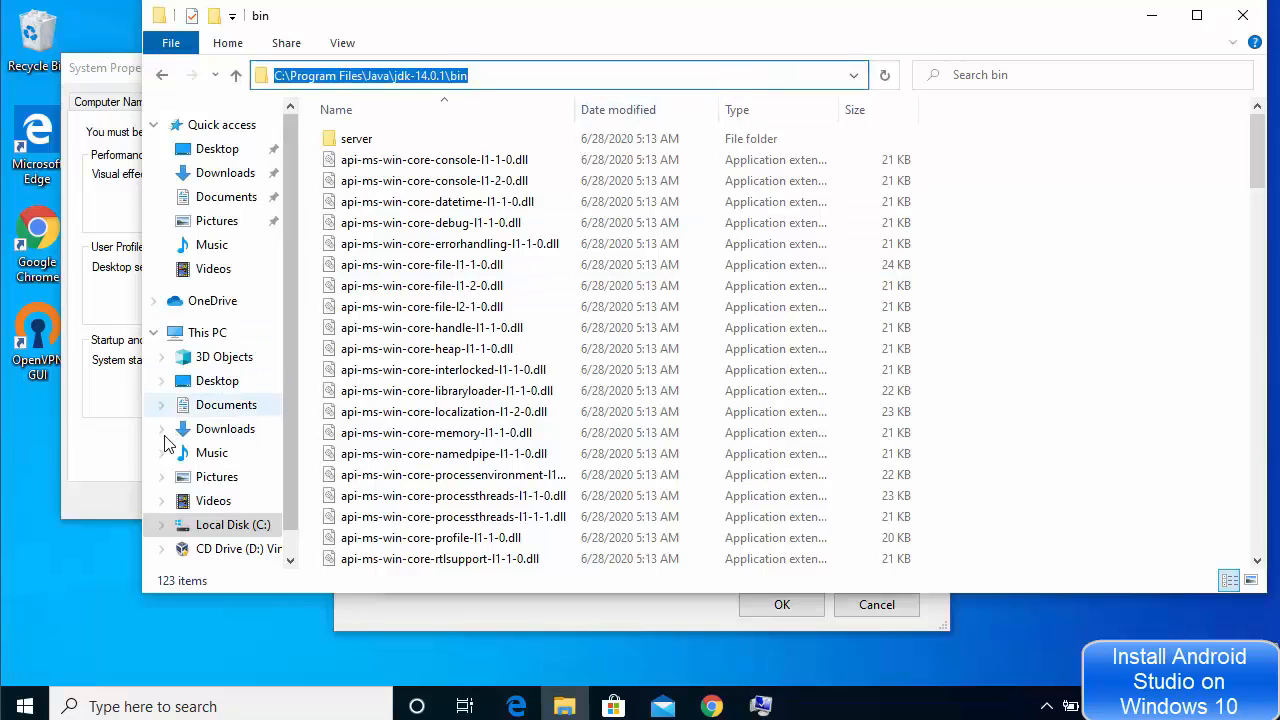
click(126, 480)
click(826, 156)
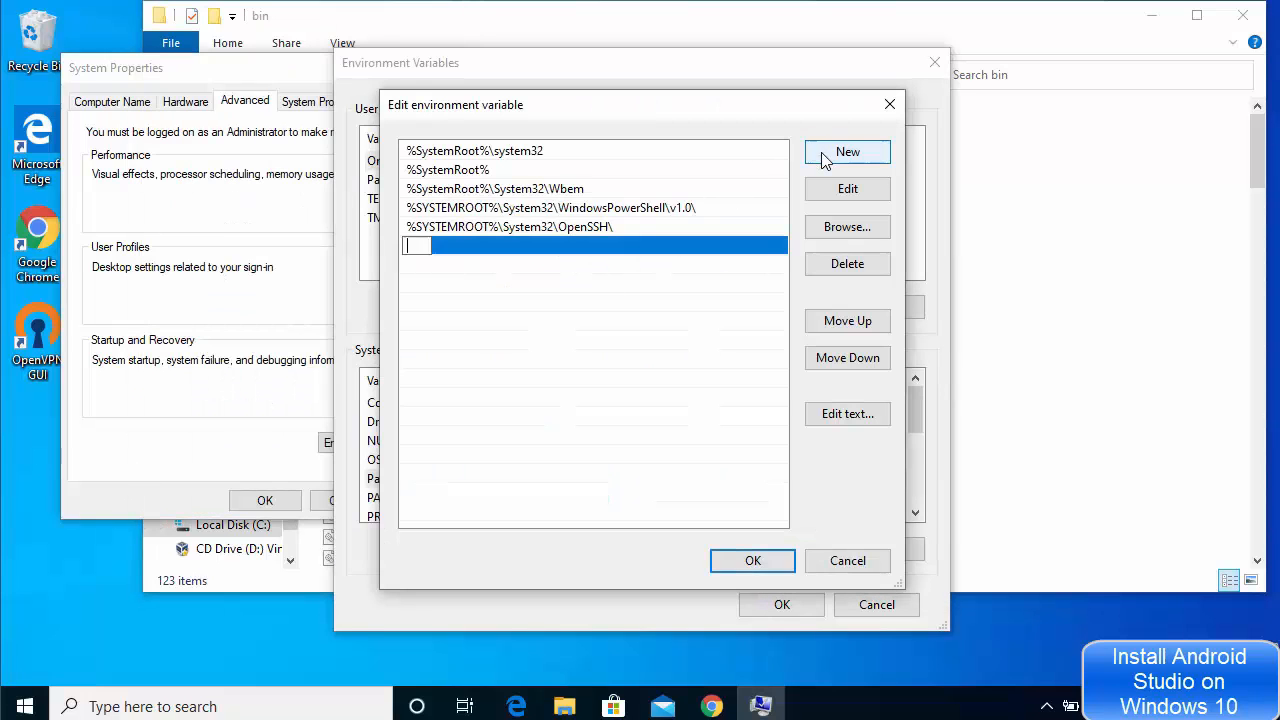
key(ctrl+v)
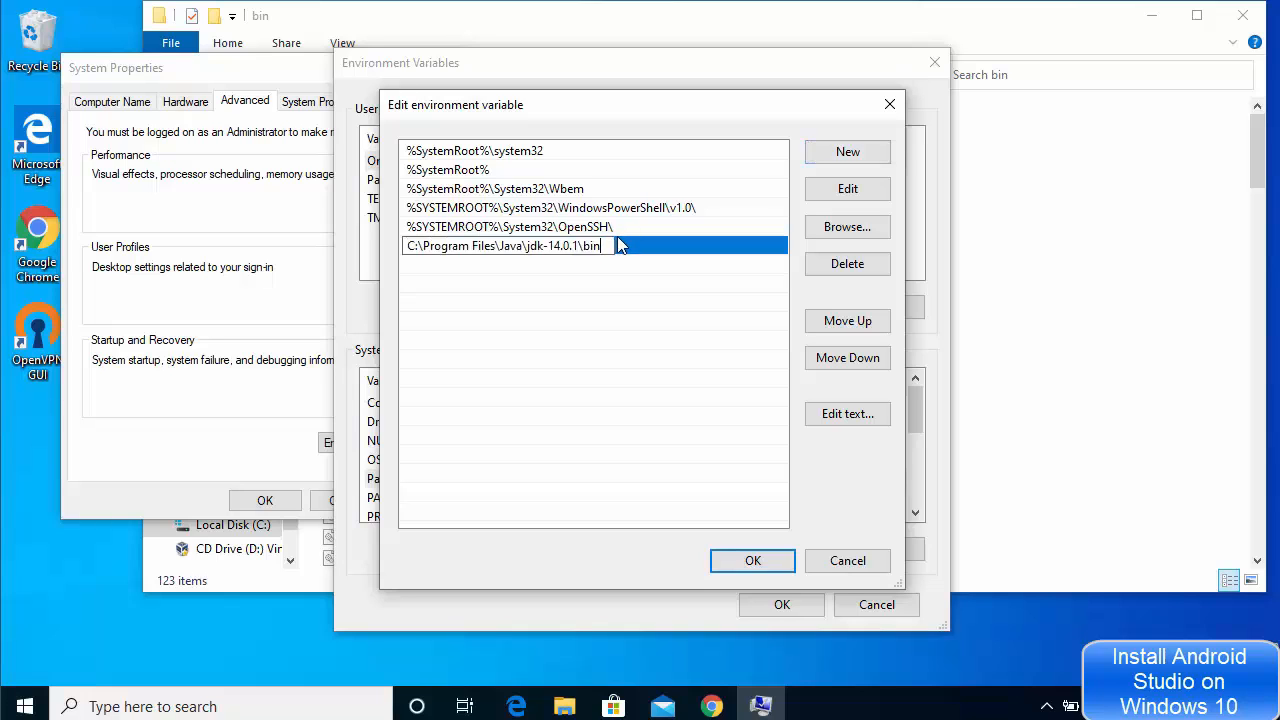
key(Return)
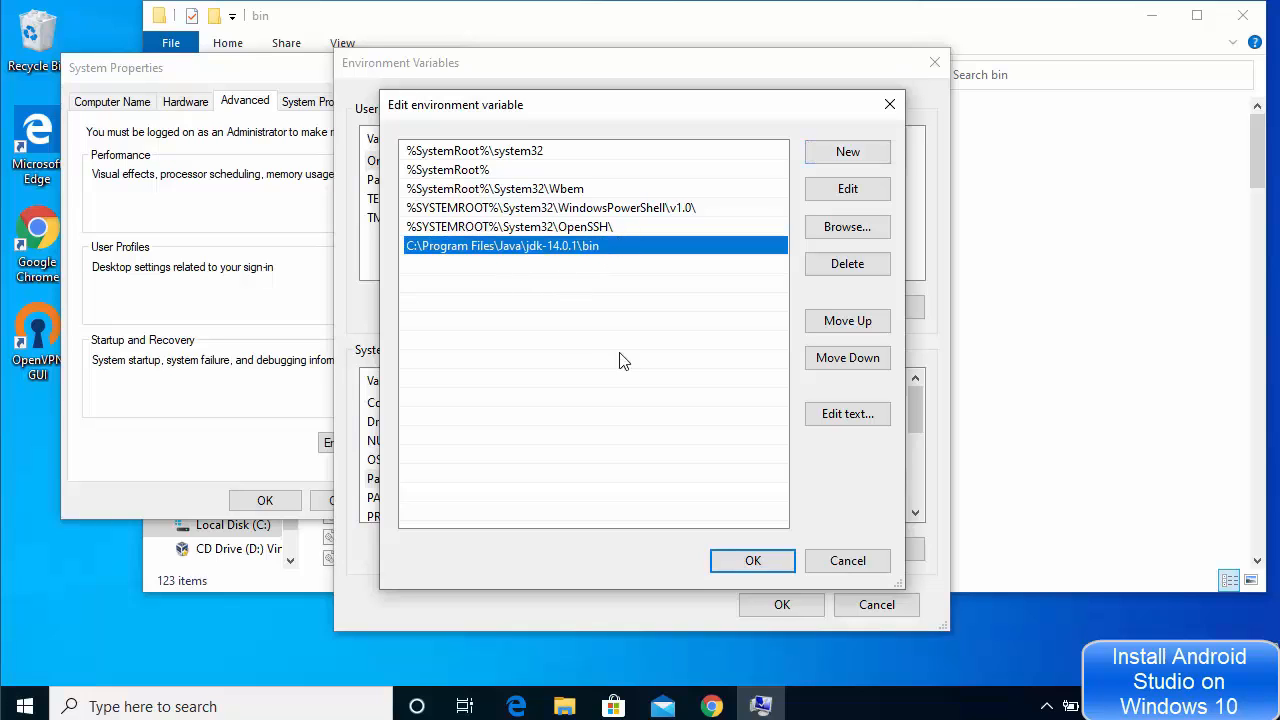
click(751, 560)
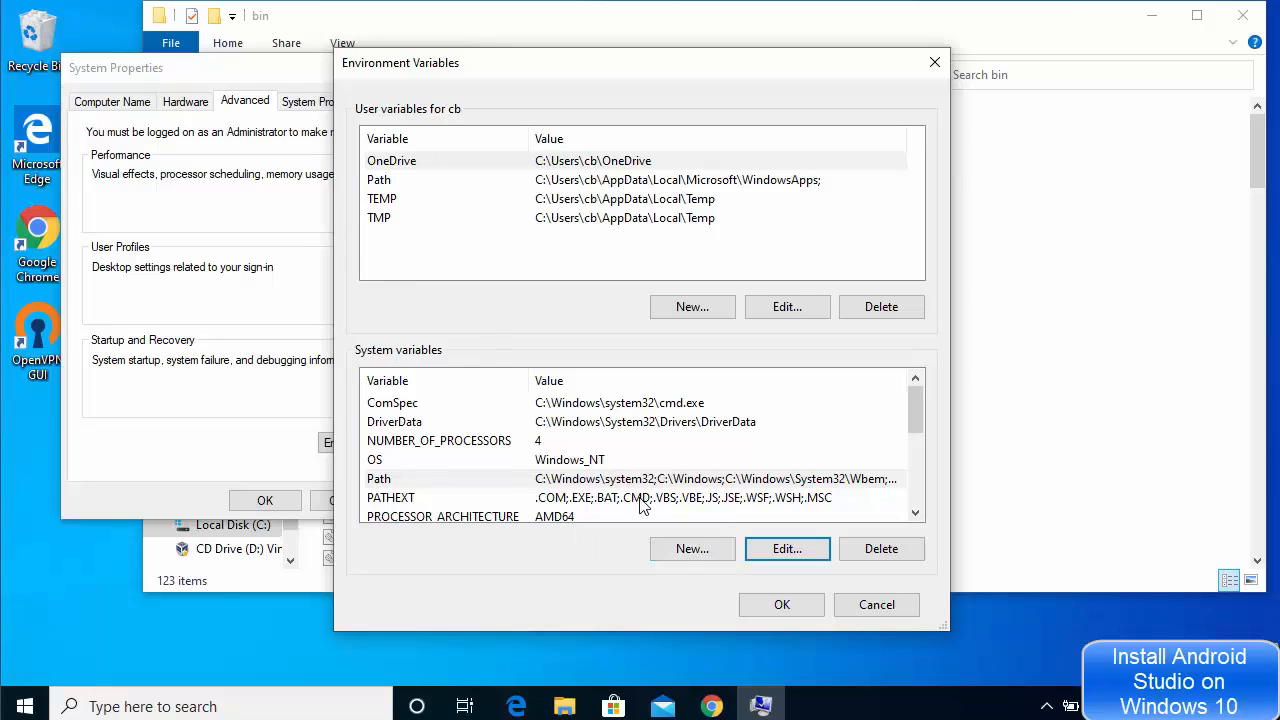
Create the system variable JAVA_HOME with the JDK folder path C:\Program Files\Java\jdk-14.0.1 copied from File Explorer, and save the environment and system settings
click(680, 549)
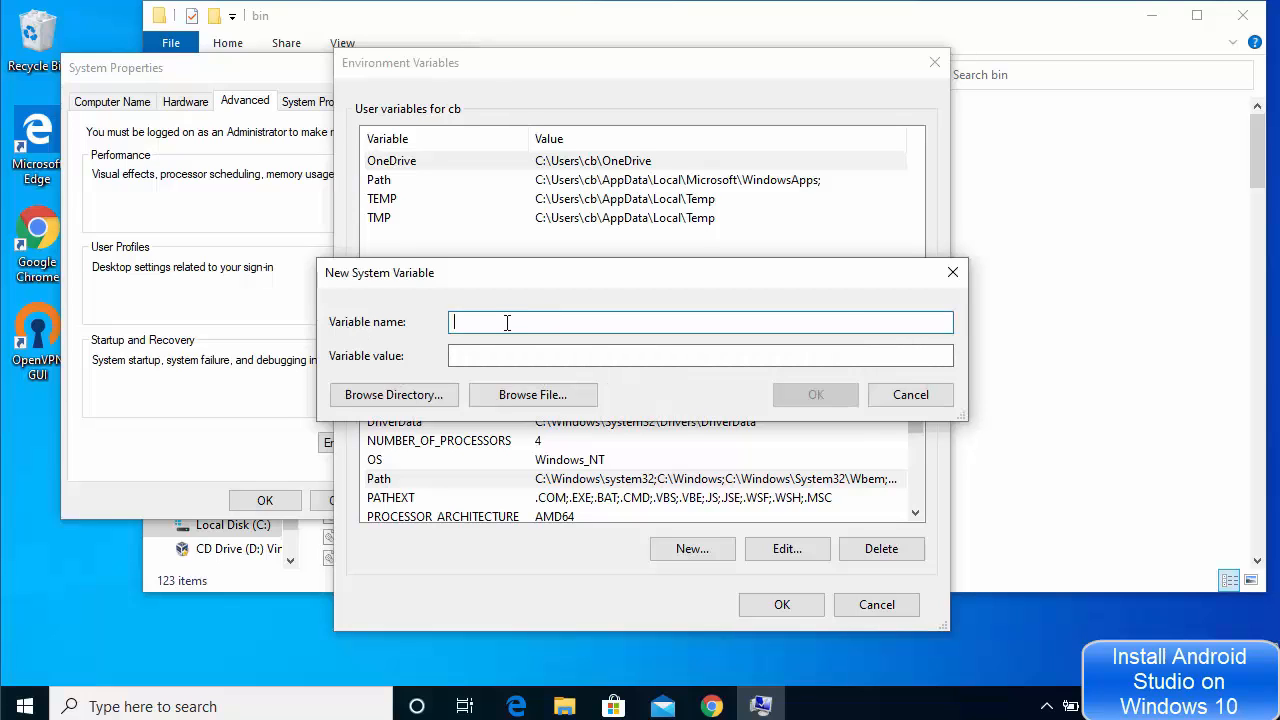
text(JAVA_HOME)
click(508, 360)
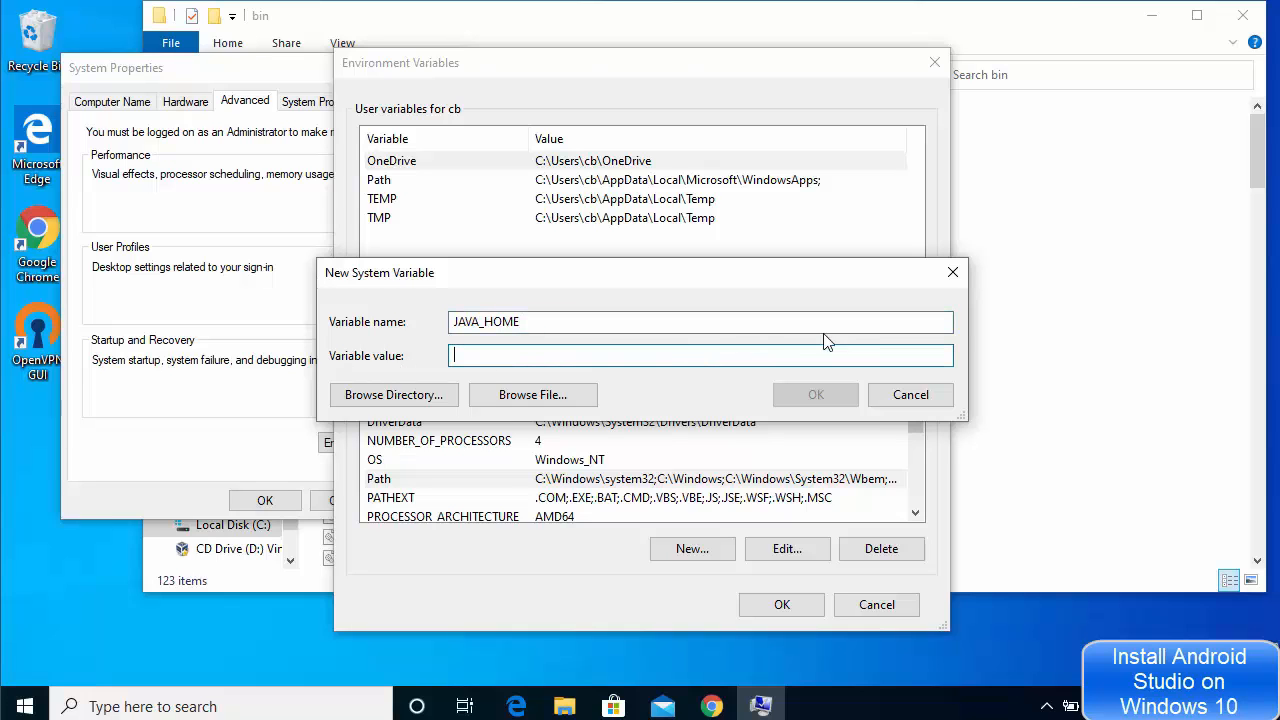
click(1072, 337)
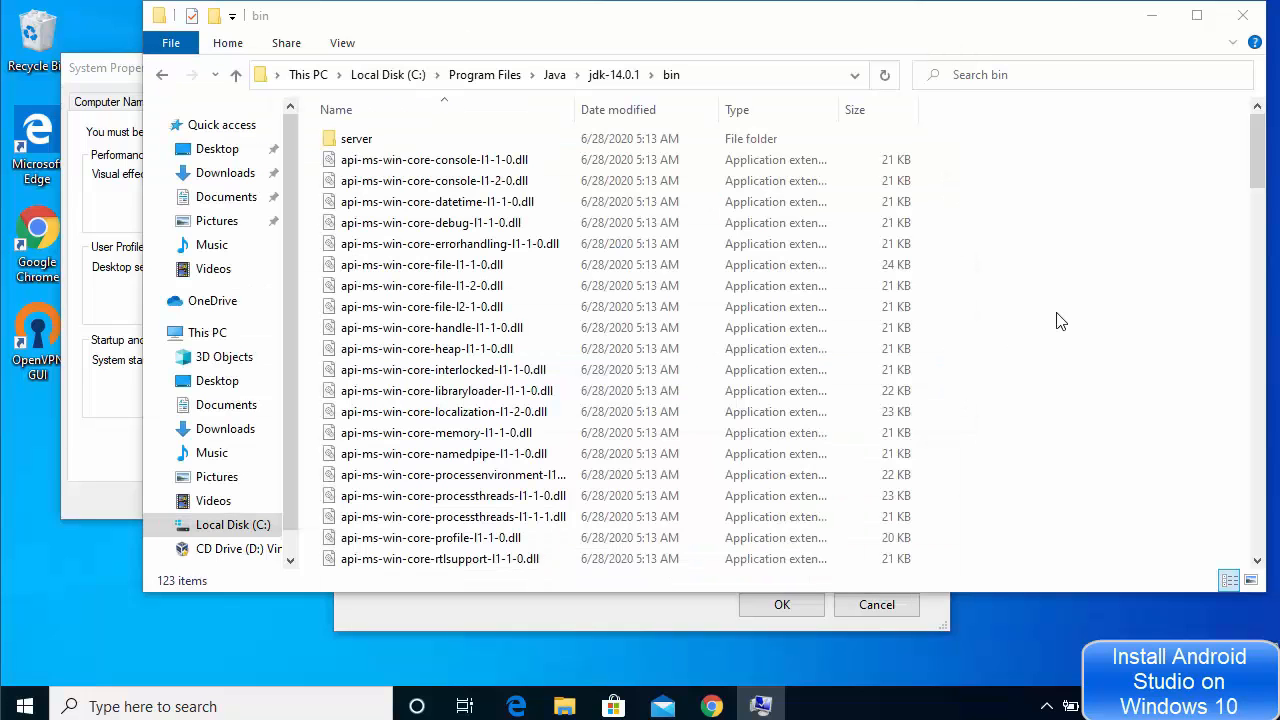
click(627, 80)
click(663, 77)
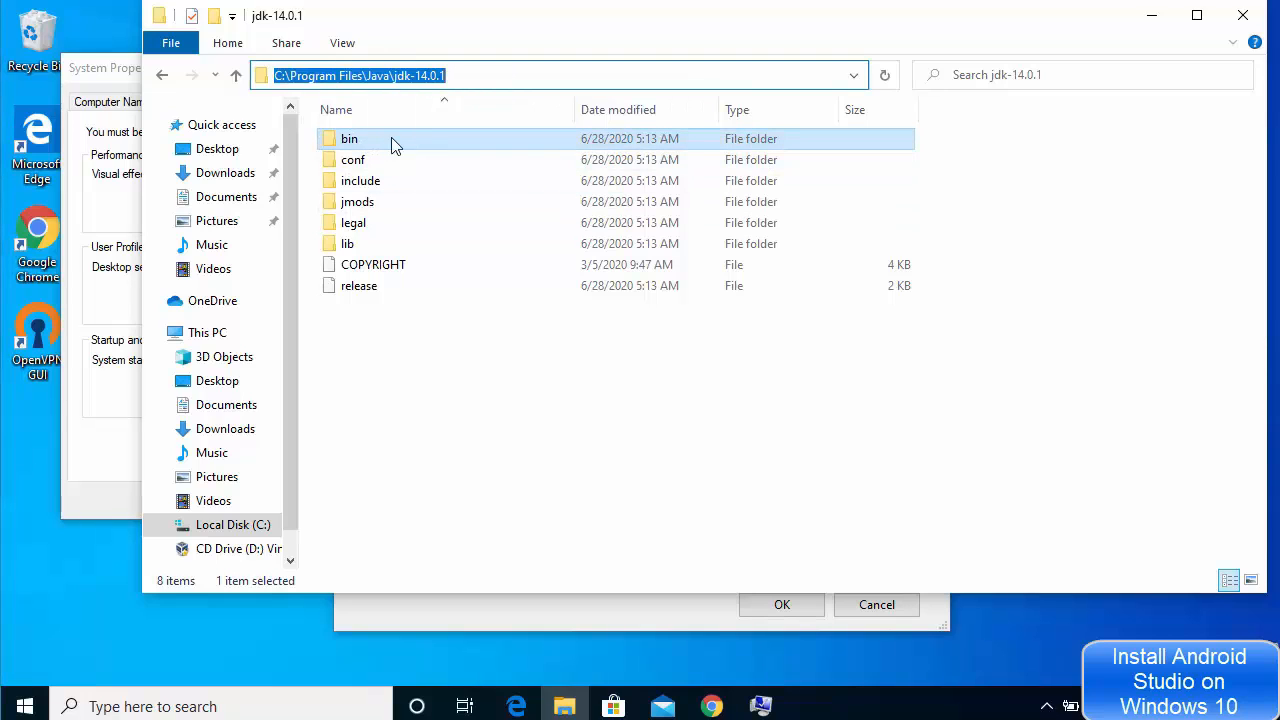
click(484, 73)
key(ctrl+a)
key(ctrl+c)
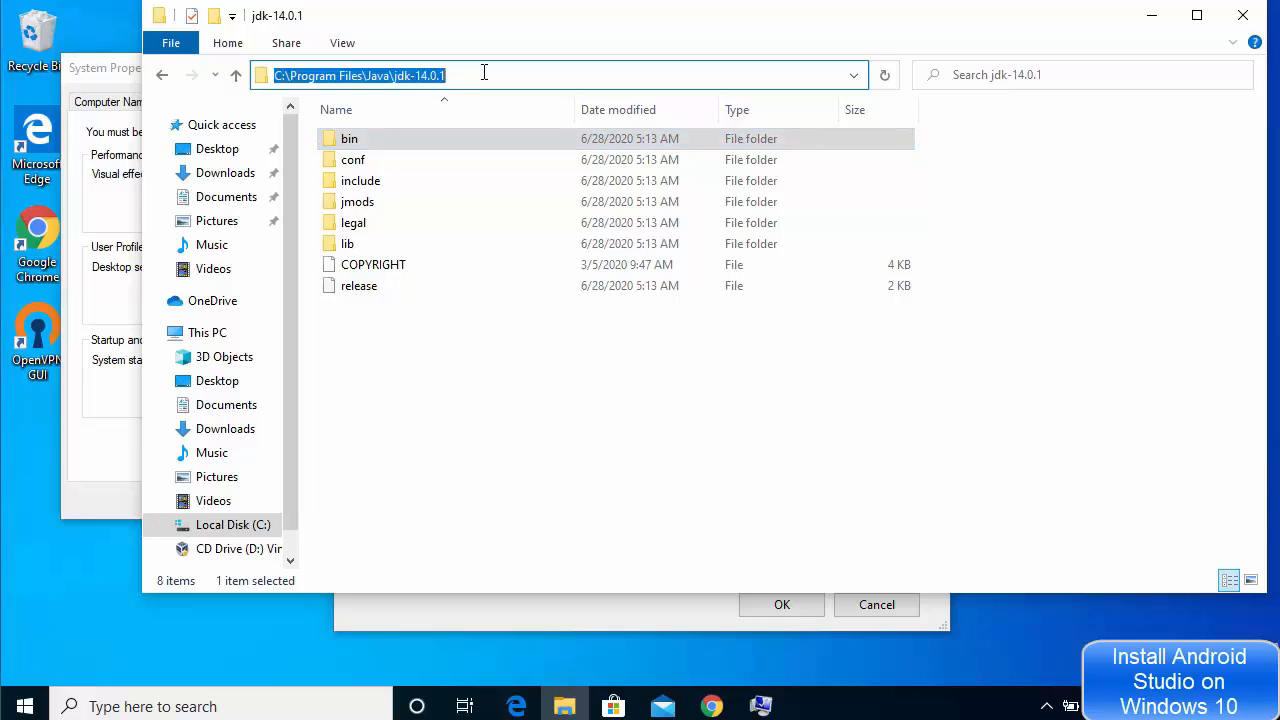
click(1151, 15)
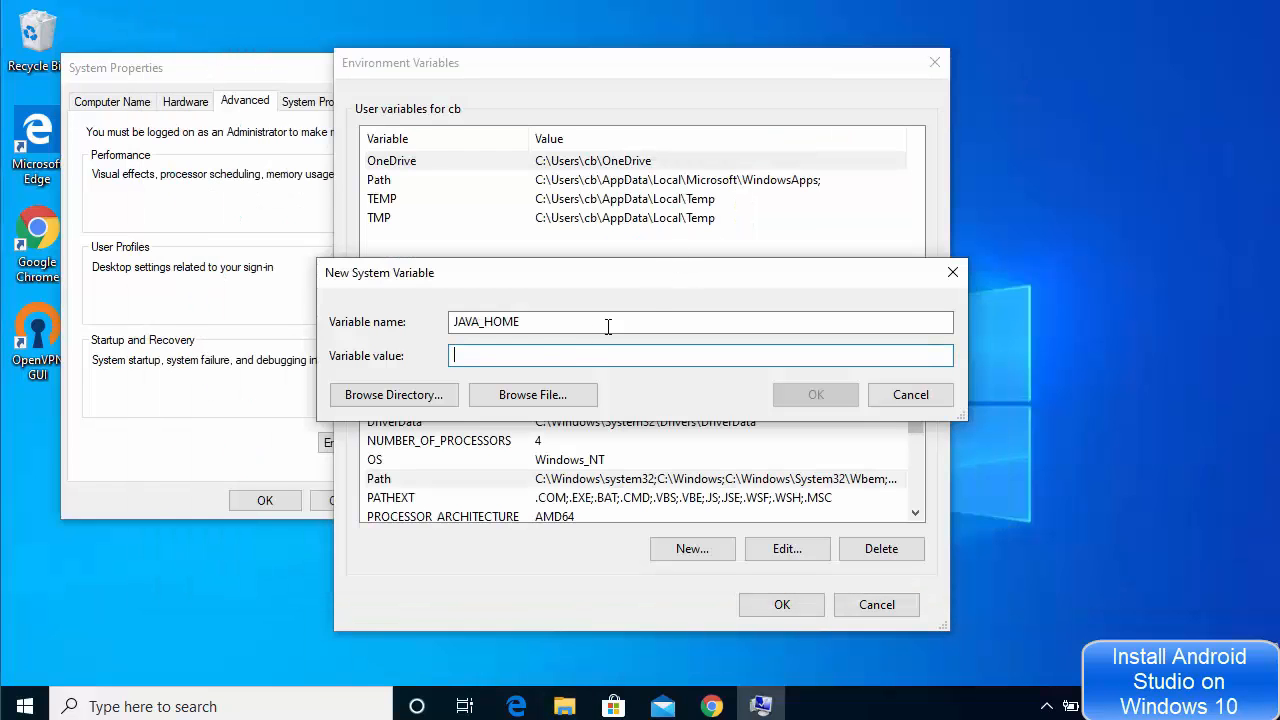
key(ctrl+v)
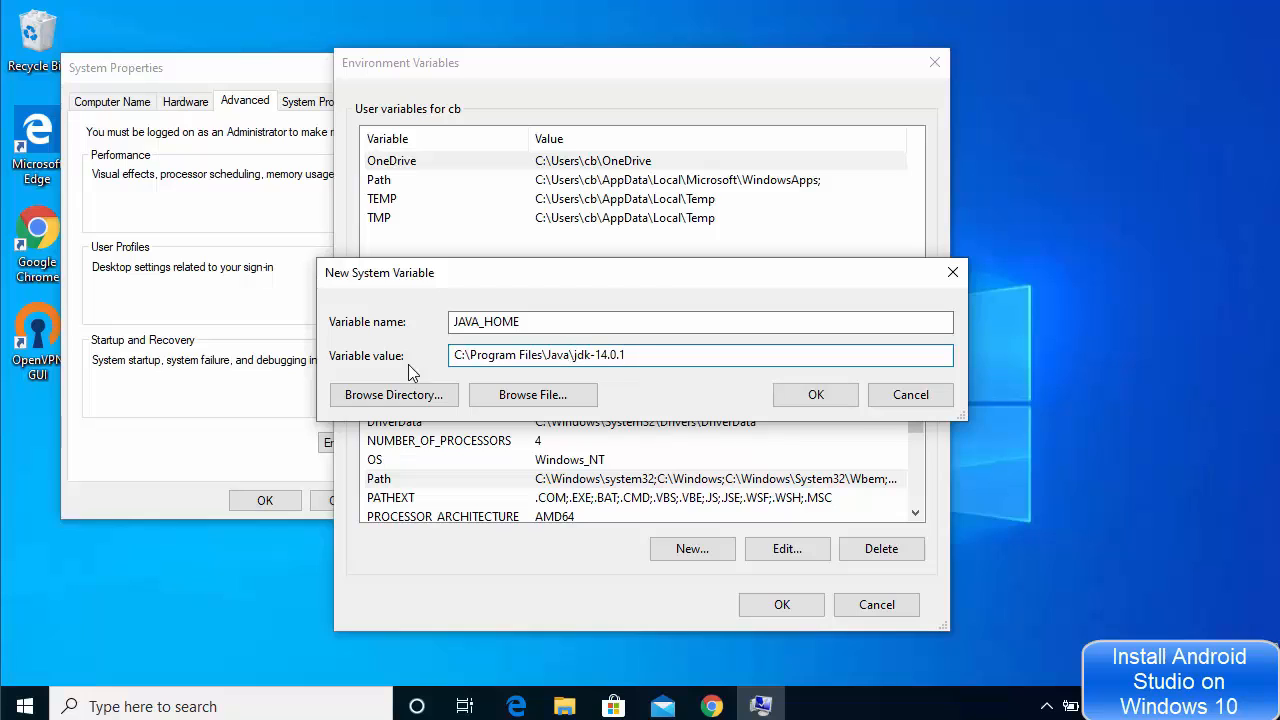
click(815, 396)
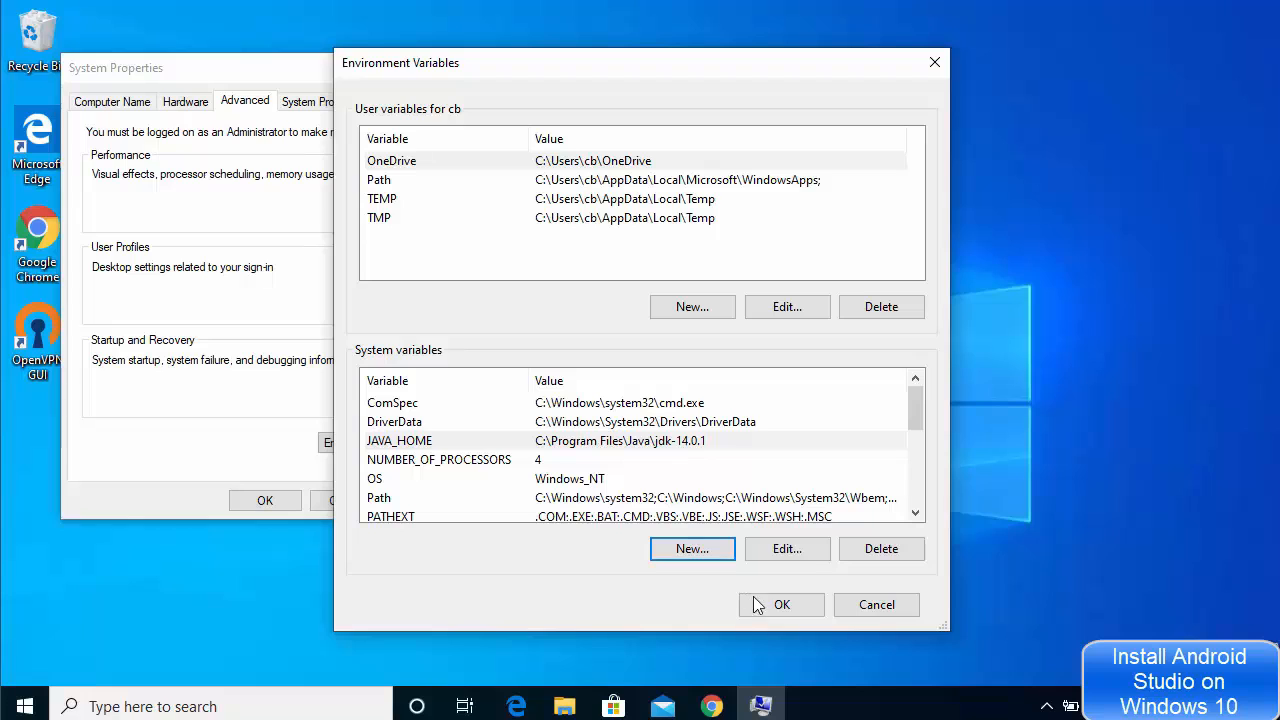
click(778, 607)
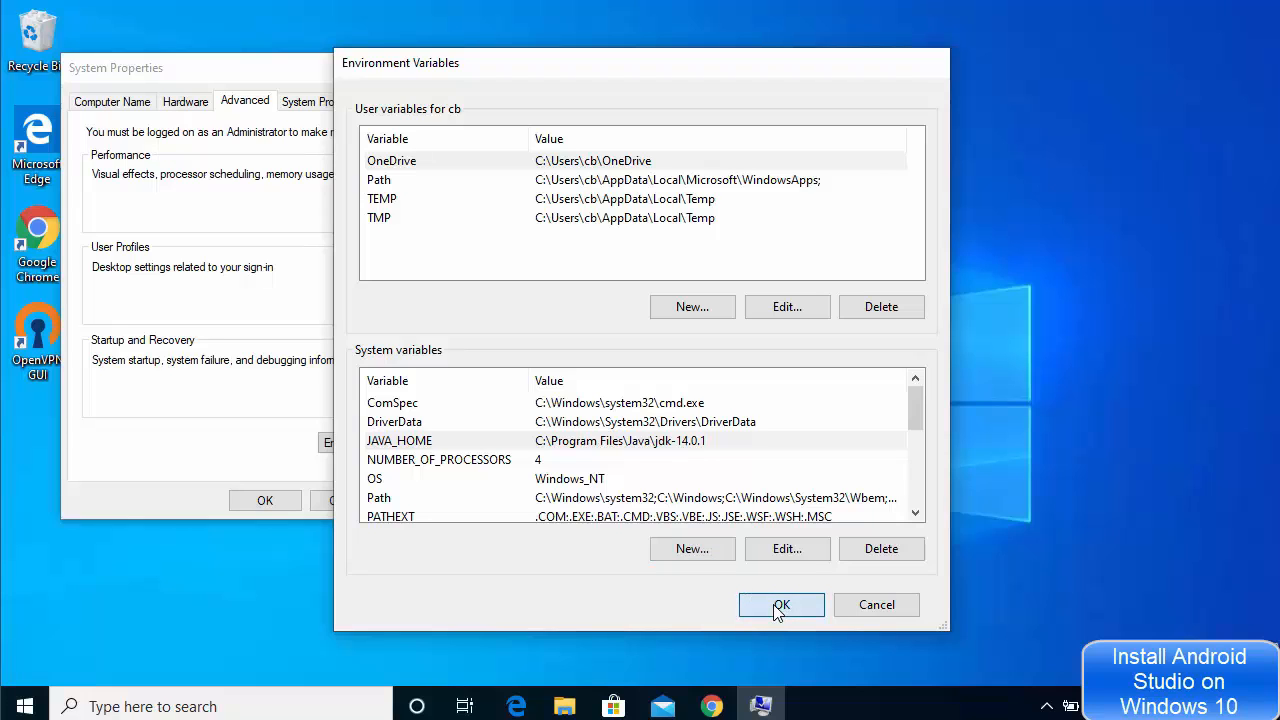
click(265, 501)
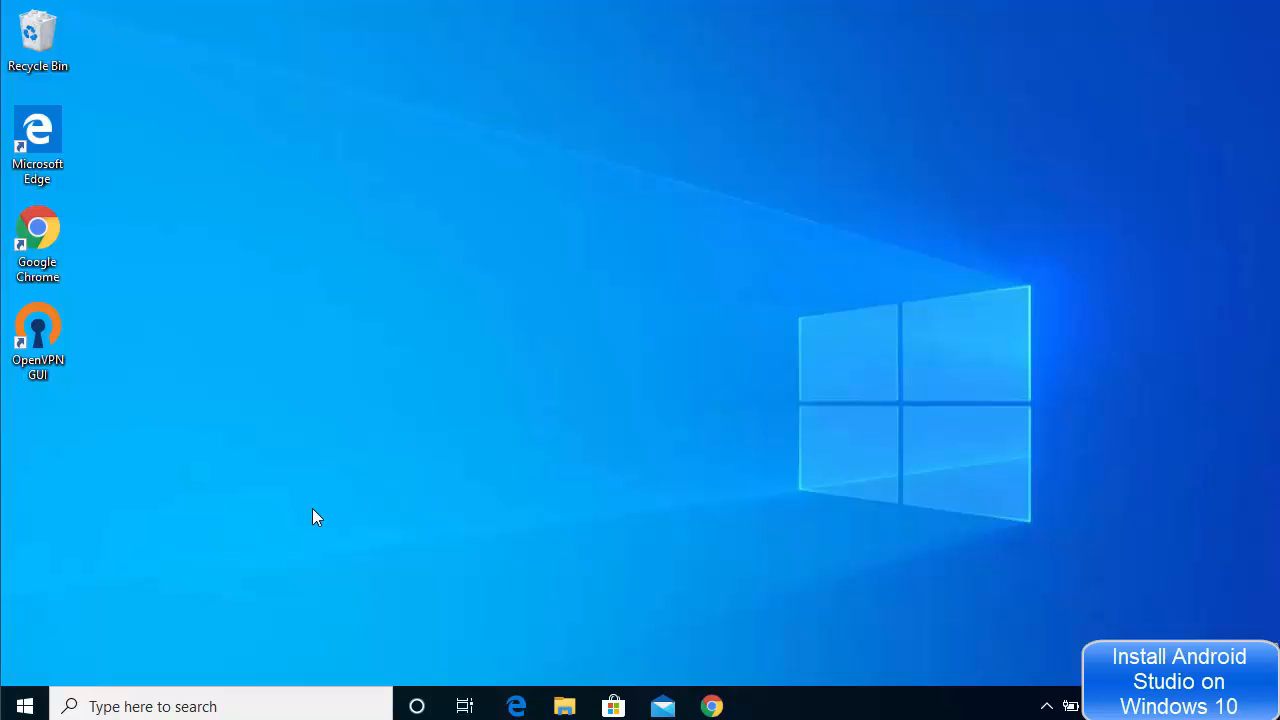
Search Windows for "cmd", open Command Prompt, and check the Java installation with java -version and javac -version
click(172, 708)
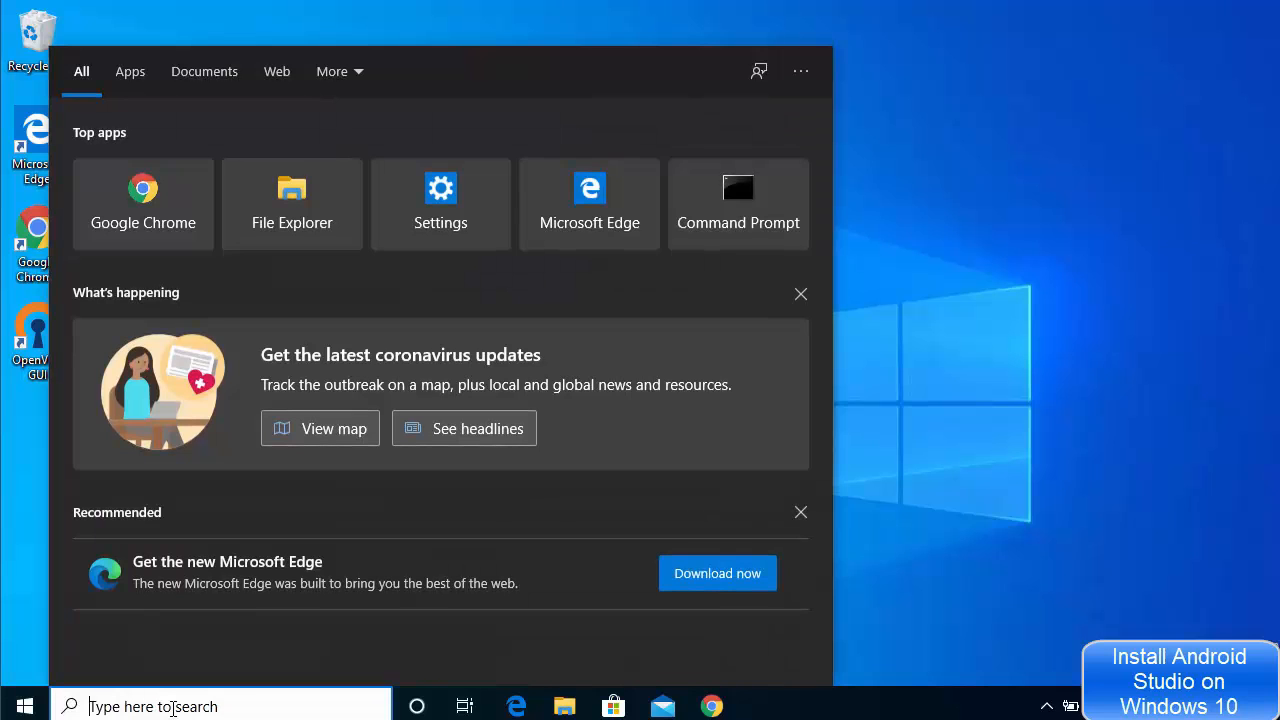
text(cmd)
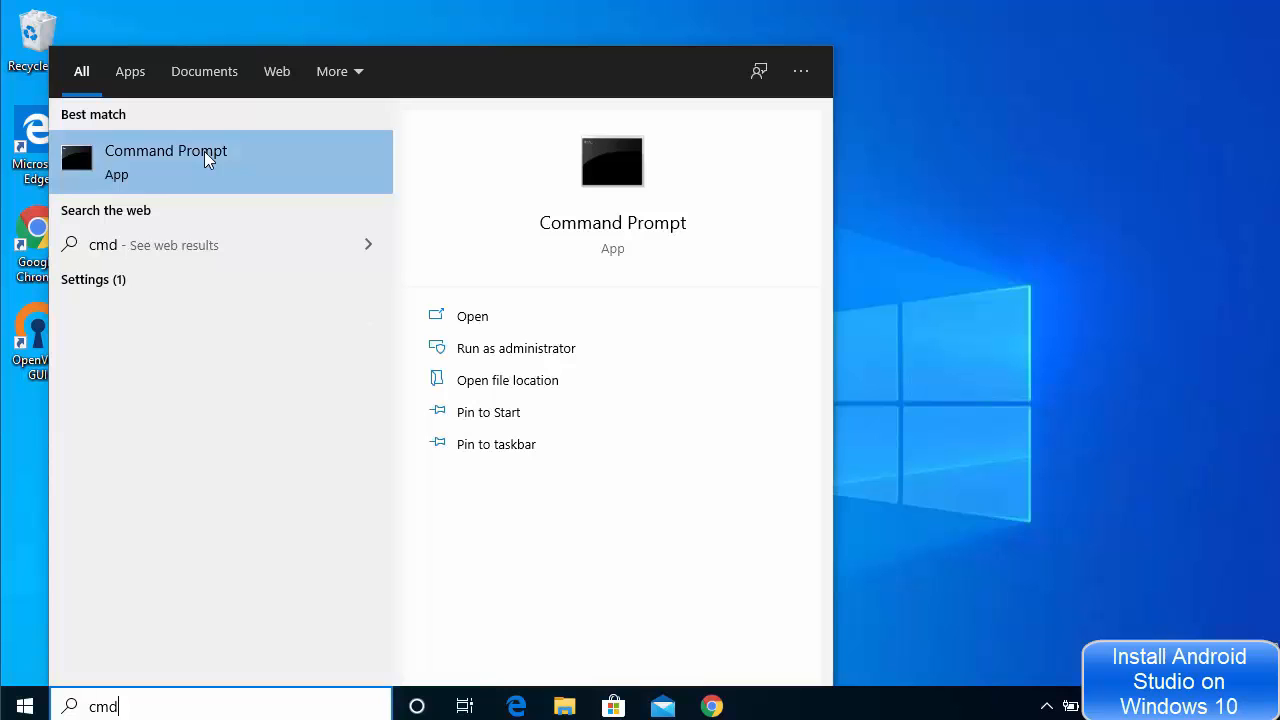
click(176, 159)
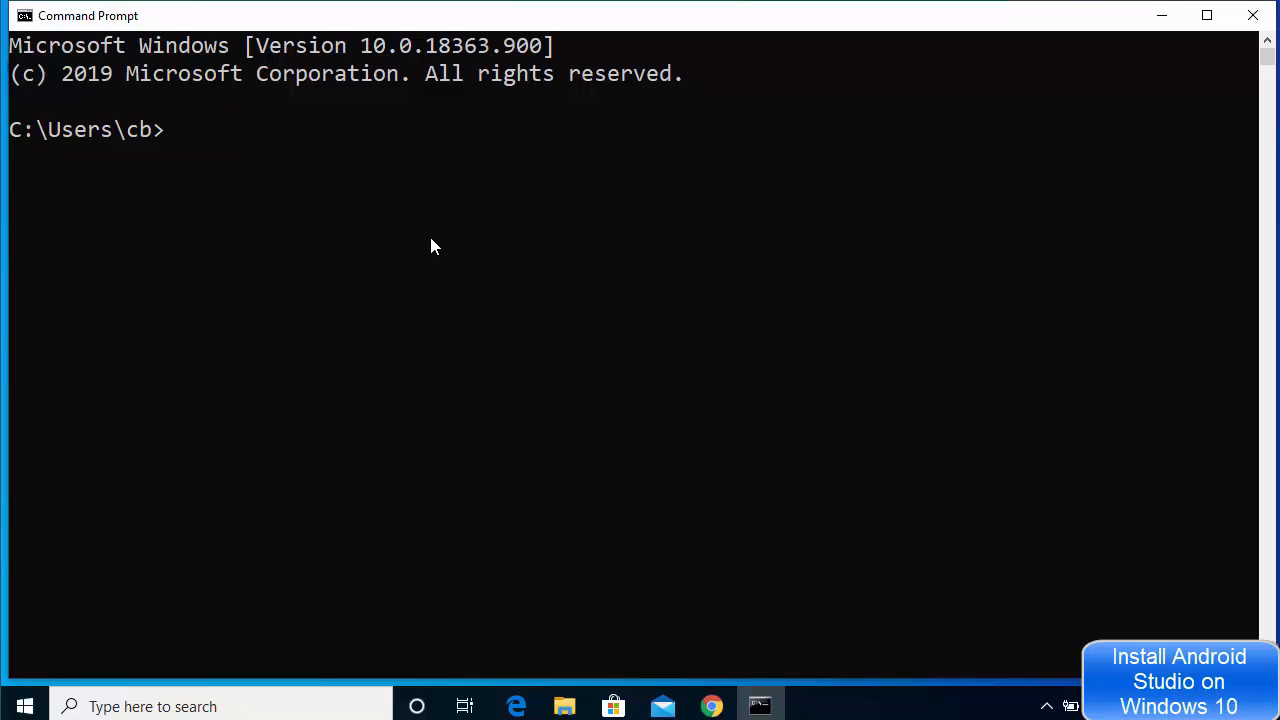
text(java -version)
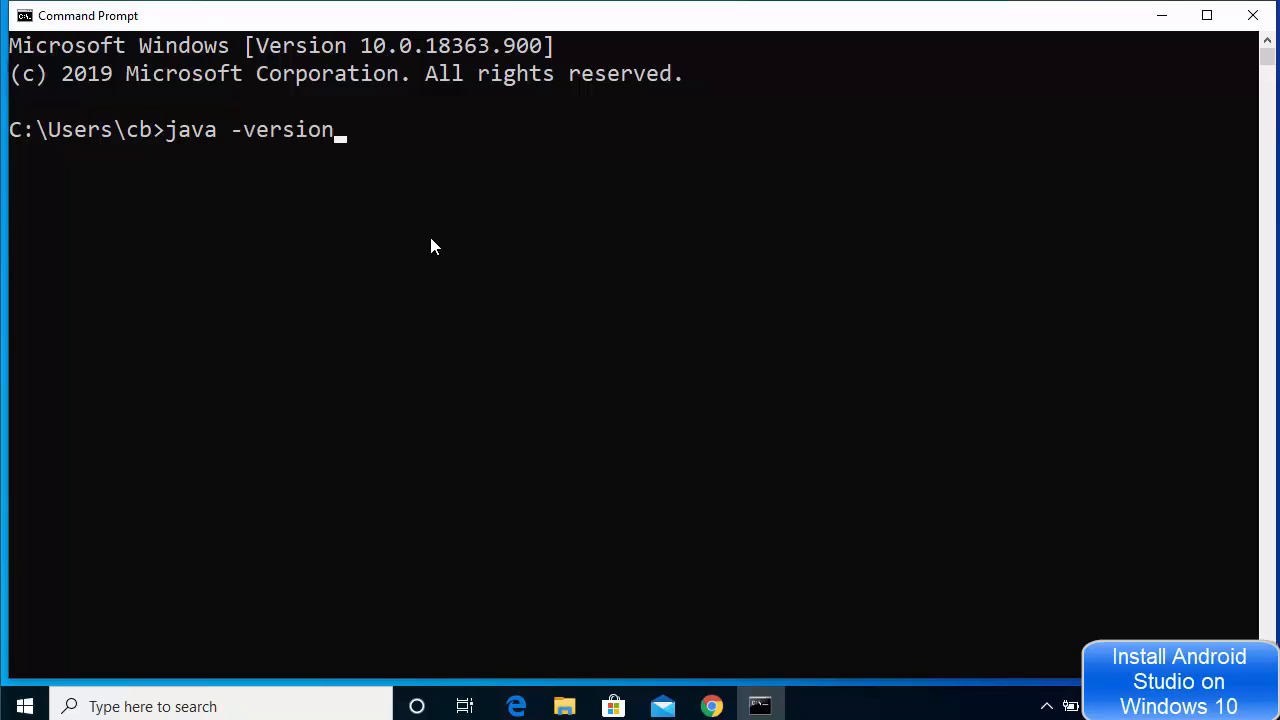
key(Return)
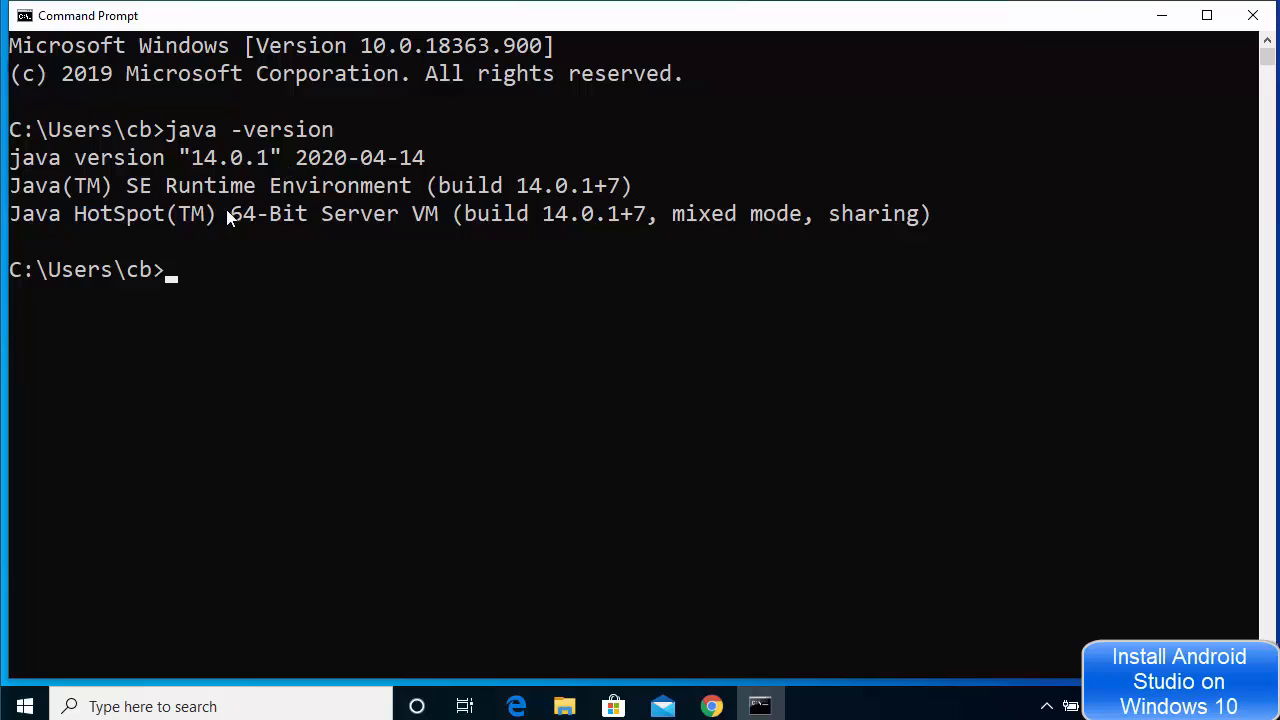
text(javac -version)
key(Return)
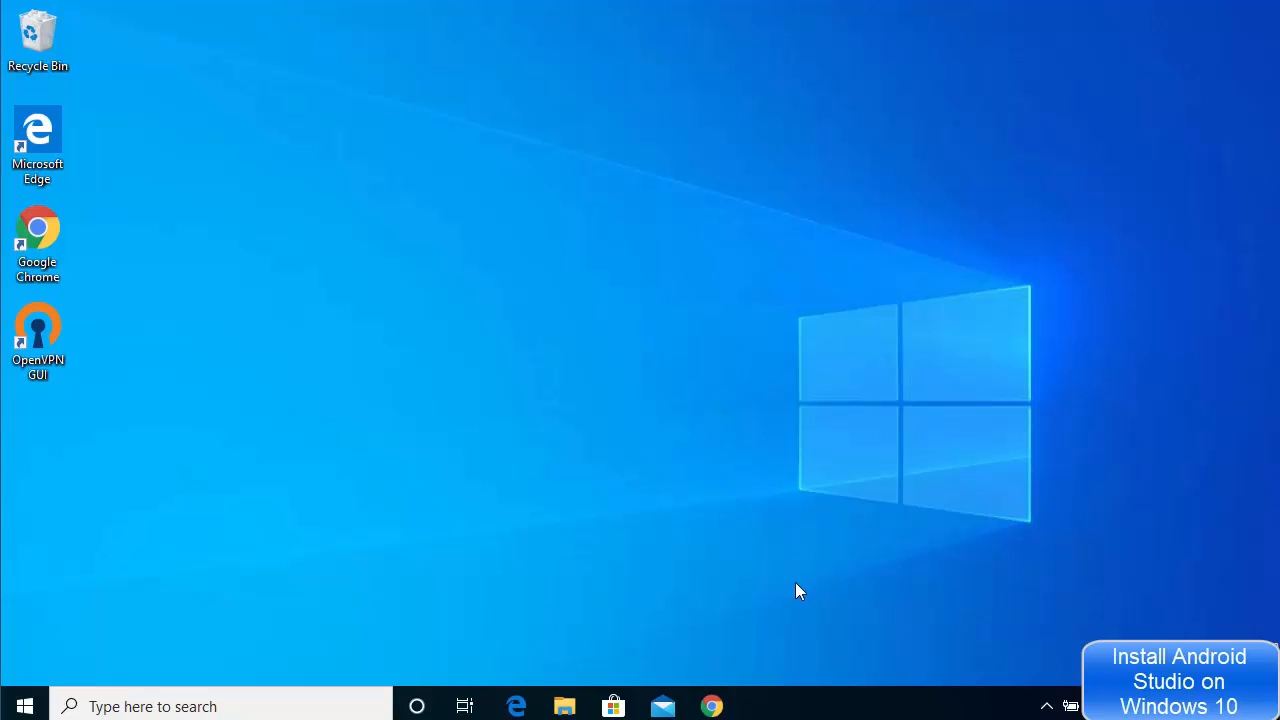
Switch to Chrome and open the "Download Android Studio and SDK tools" page on developer.android.com from the Google results
click(715, 705)
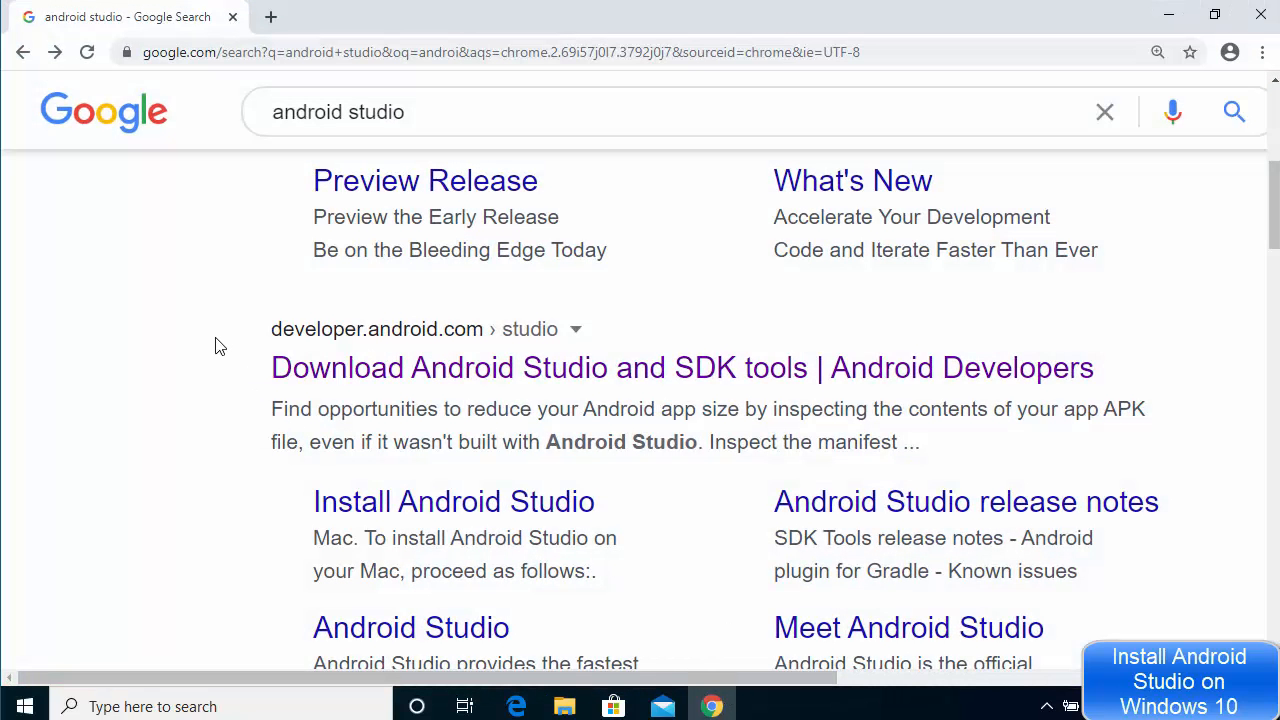
scroll(263, 254, up, 5)
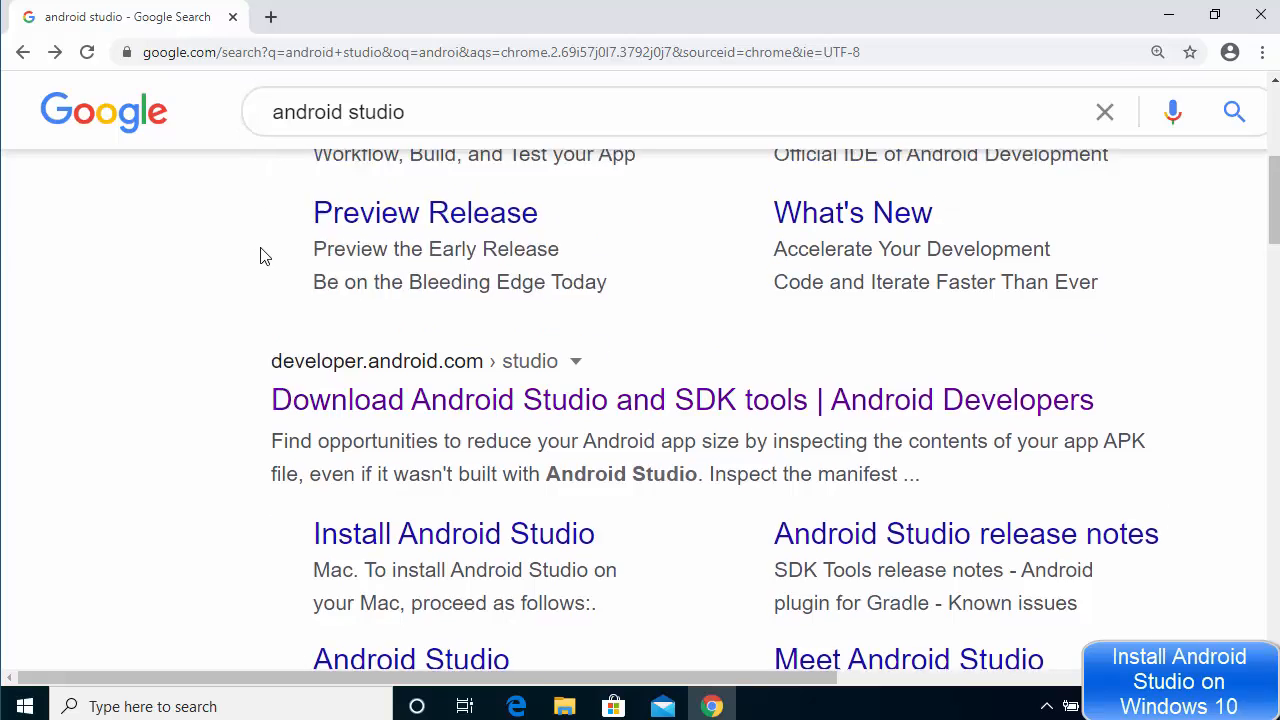
scroll(260, 262, down, 4)
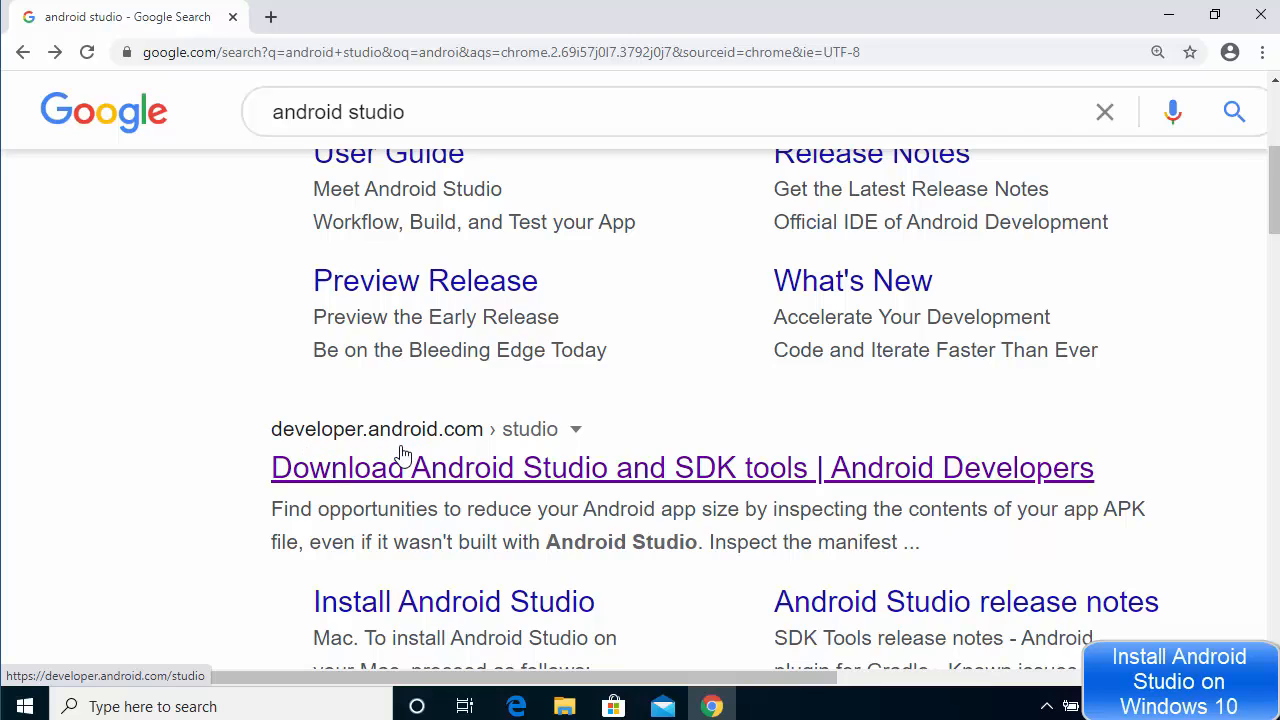
click(483, 467)
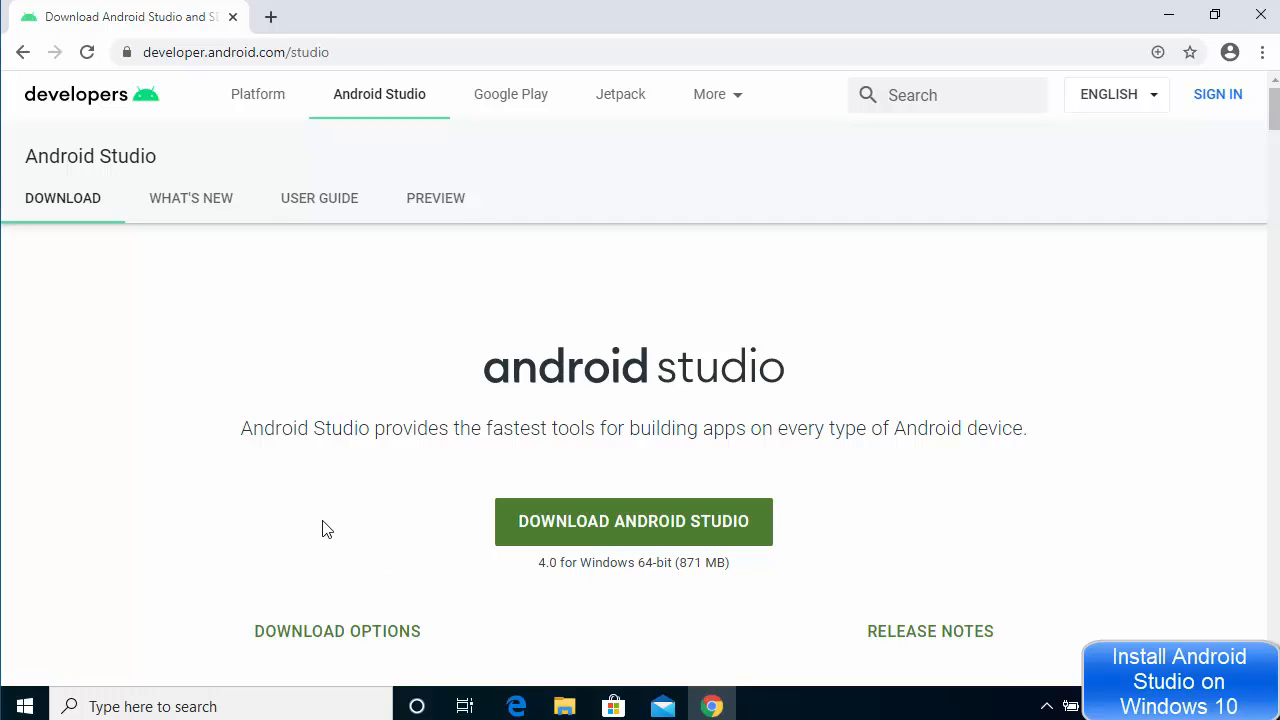
Review the page's Windows system requirements and download Android Studio 4.0 for Windows 64-bit, agreeing to the terms and conditions
scroll(218, 495, down, 20)
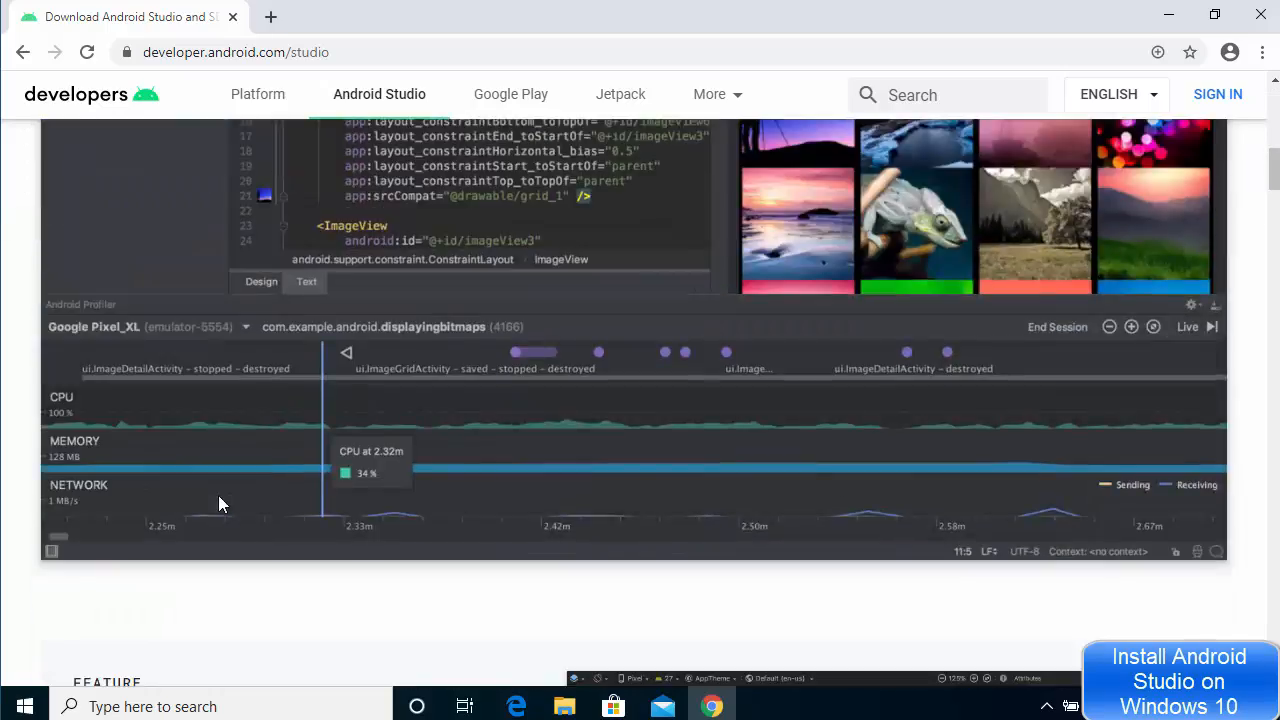
scroll(222, 503, down, 20)
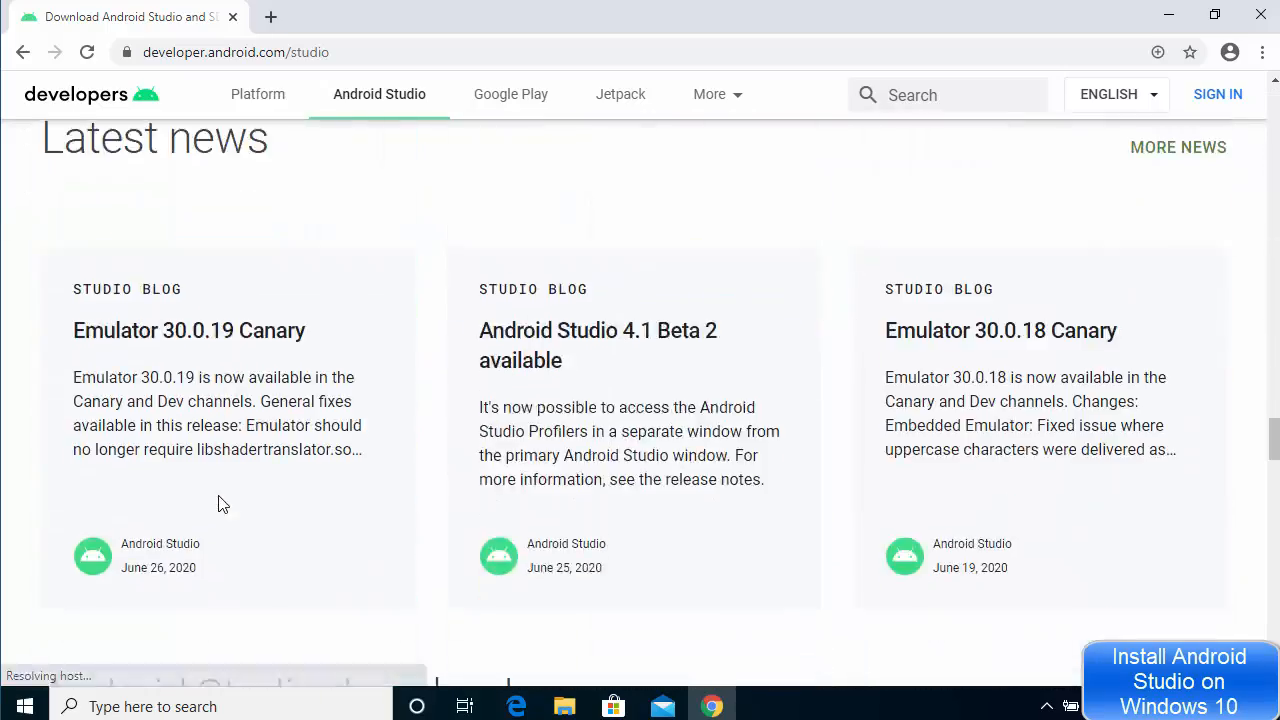
scroll(222, 504, down, 8)
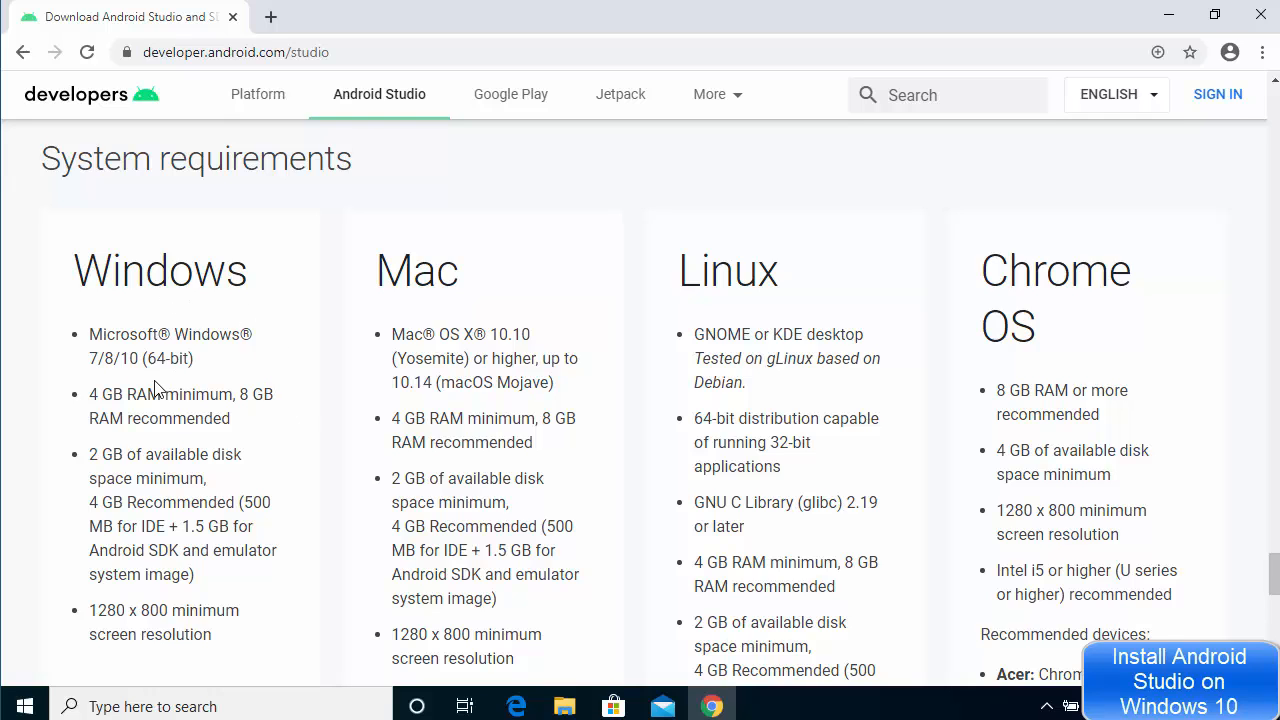
drag(1273, 574, 1266, 120)
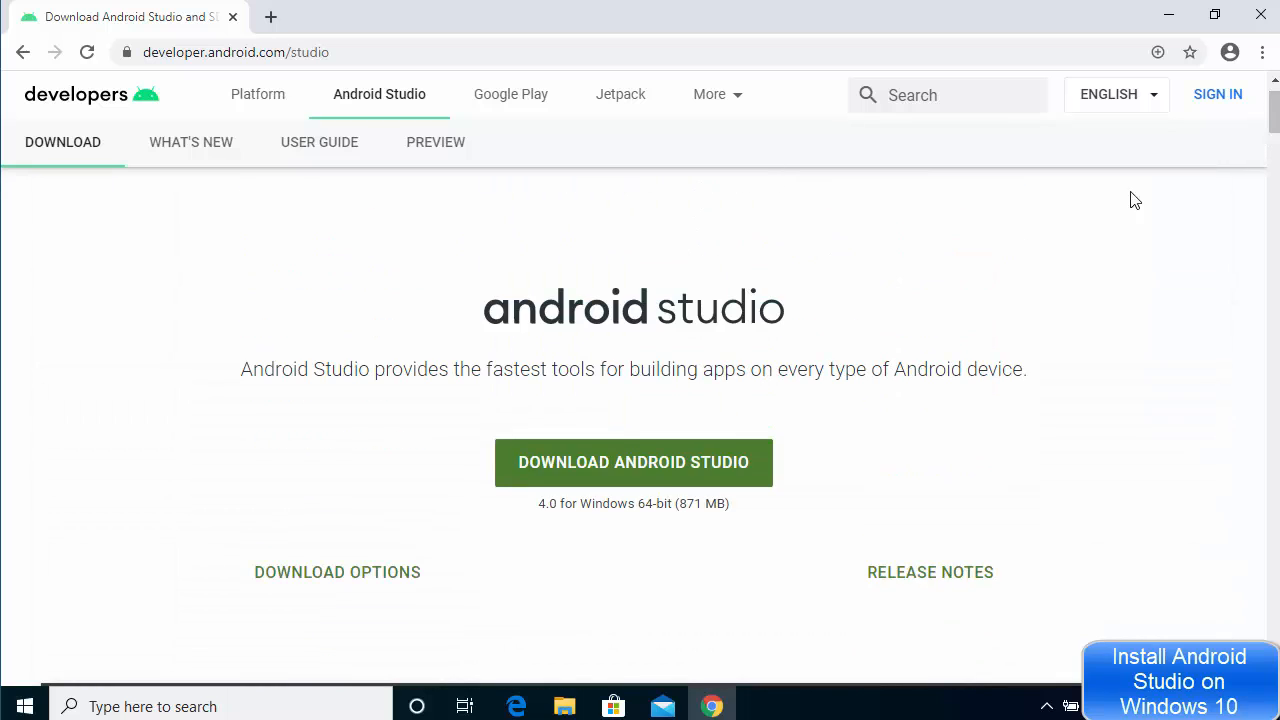
click(607, 480)
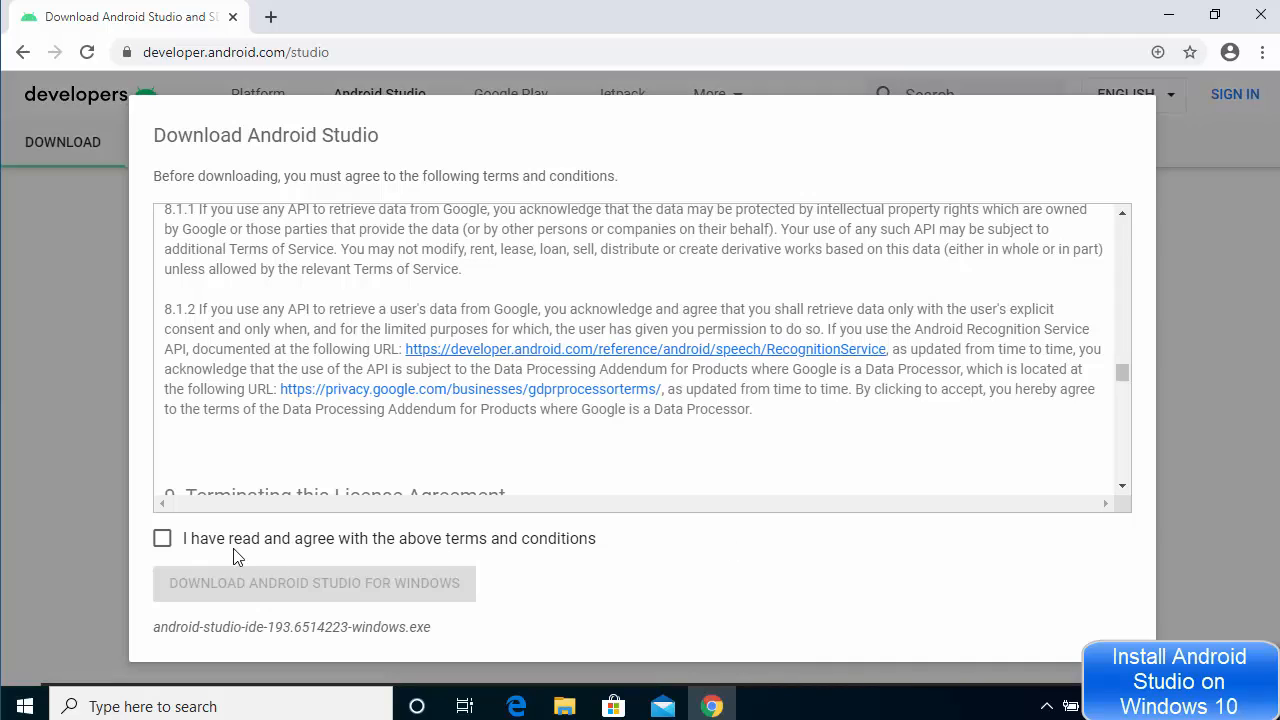
click(164, 541)
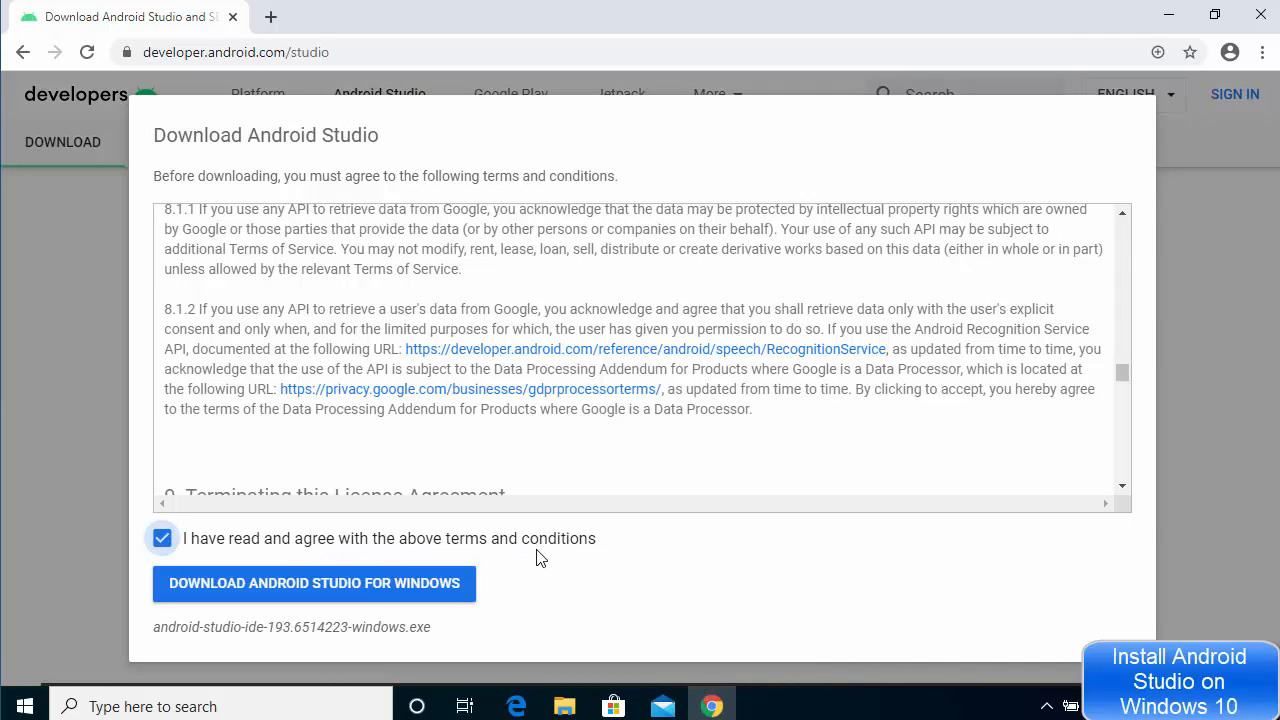
click(320, 590)
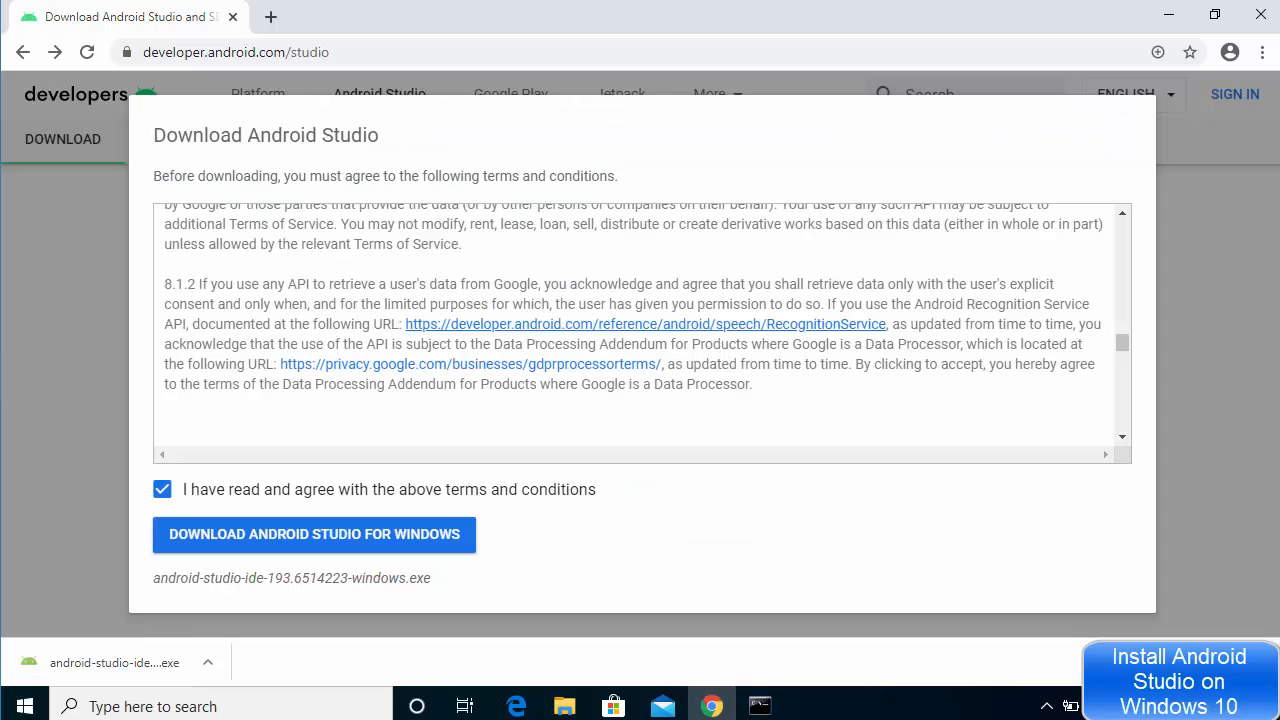
Launch the downloaded android-studio-ide-193.6514223-windows.exe installer, clear the browser and Command Prompt windows away, and allow it to make changes
click(148, 668)
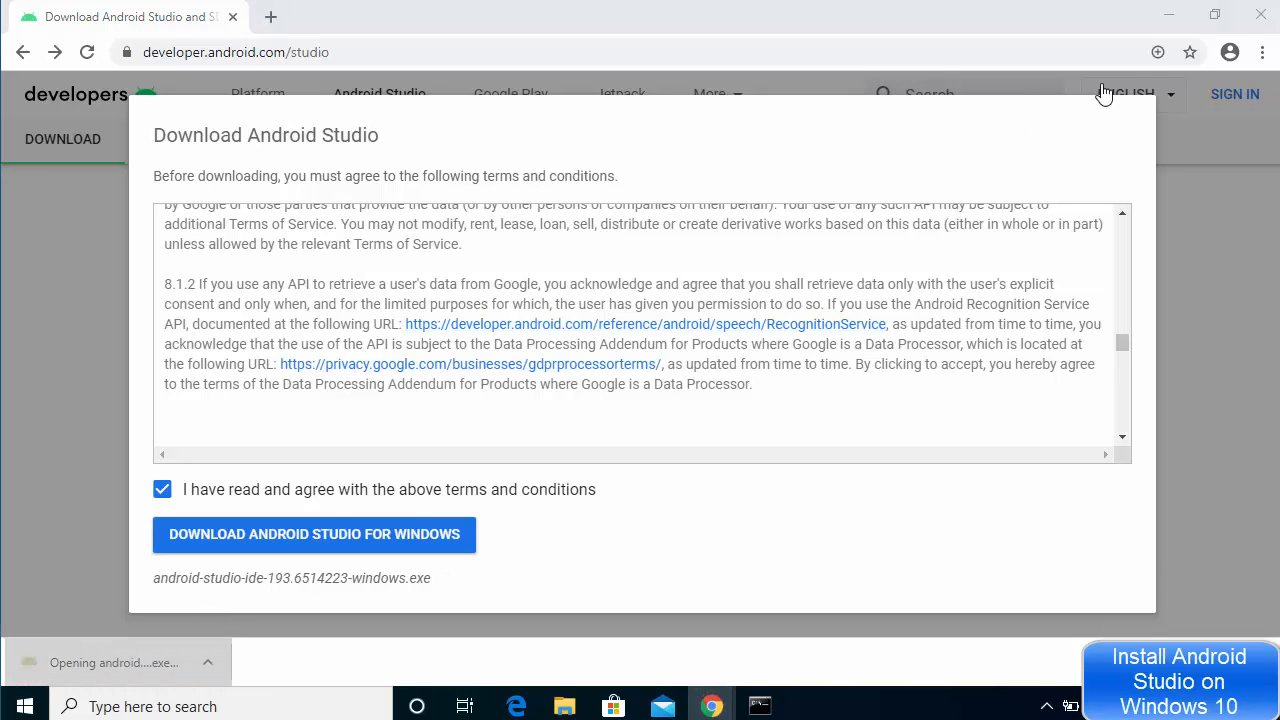
click(1160, 20)
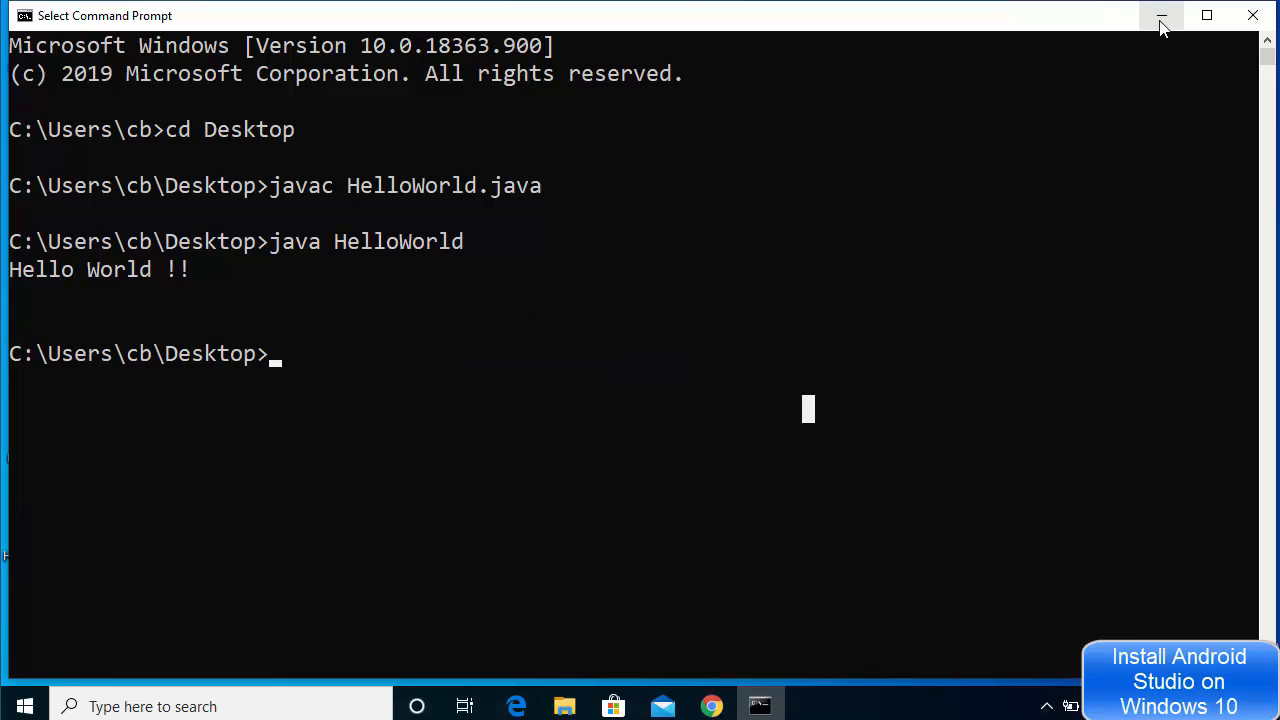
click(1160, 20)
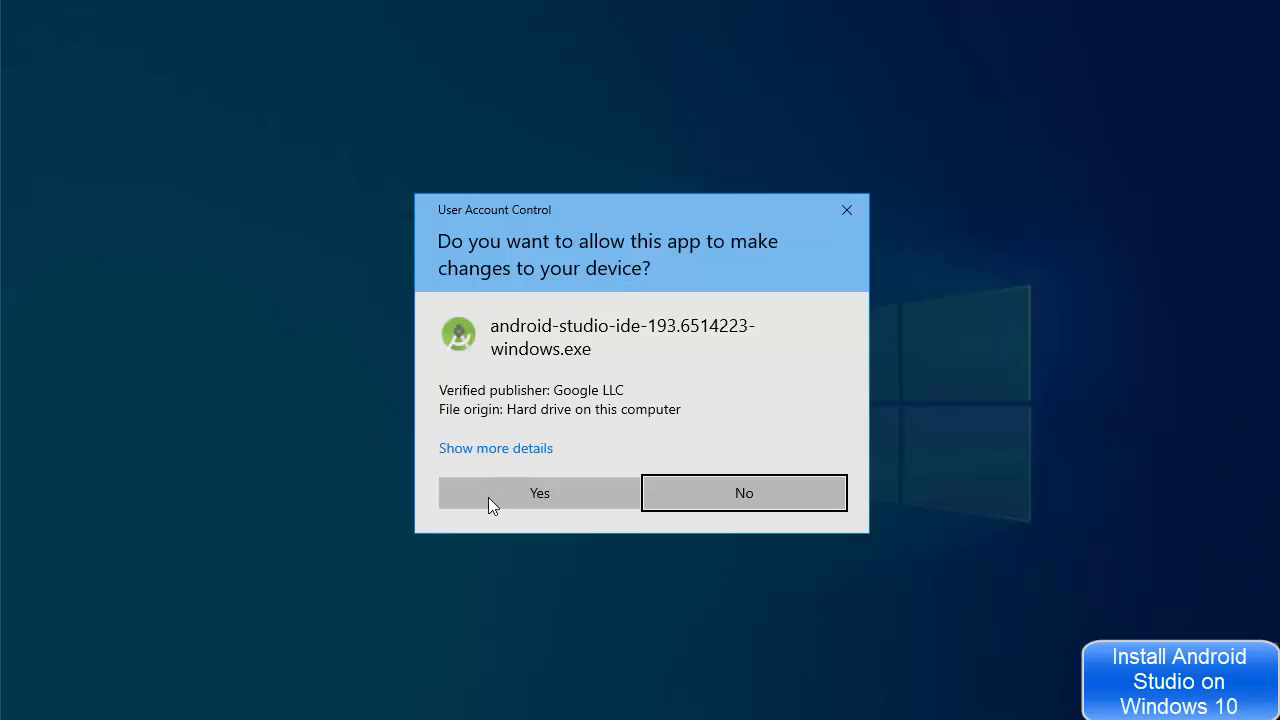
click(511, 501)
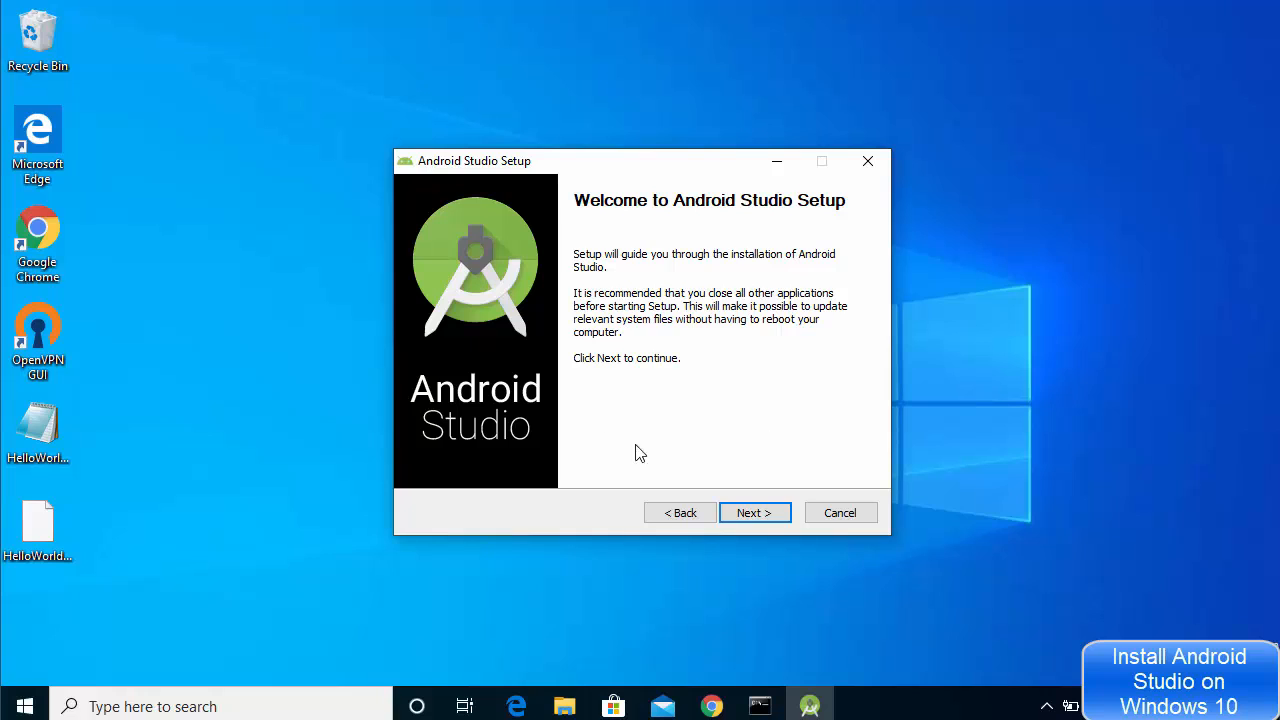
Install Android Studio with Android Virtual Device in C:\Program Files\Android\Android Studio, using the Start Menu folder Android Studio
click(743, 516)
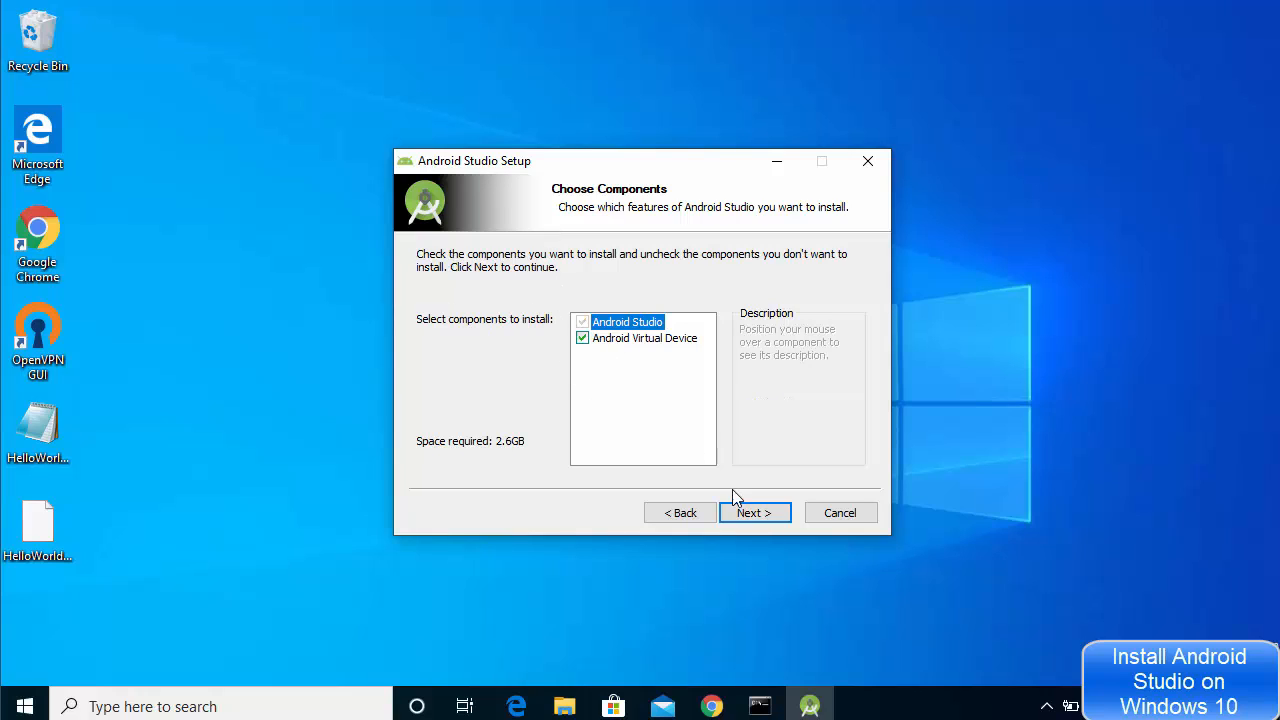
click(746, 516)
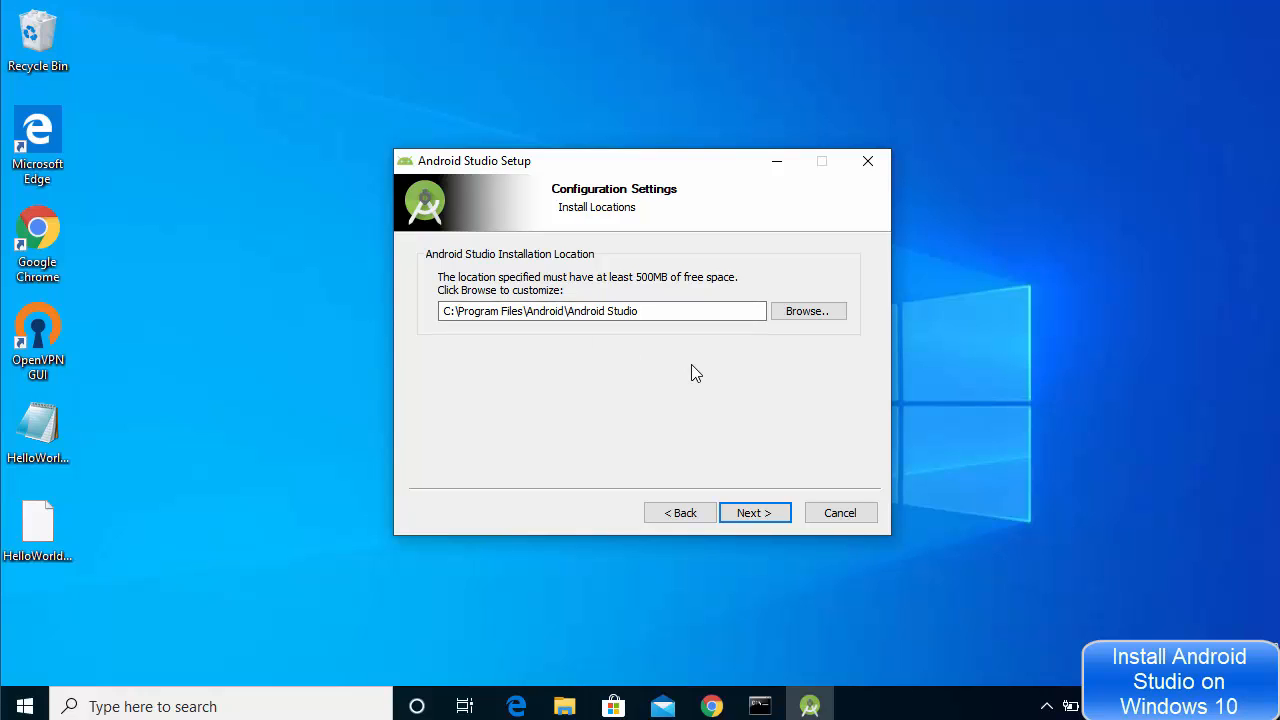
click(752, 513)
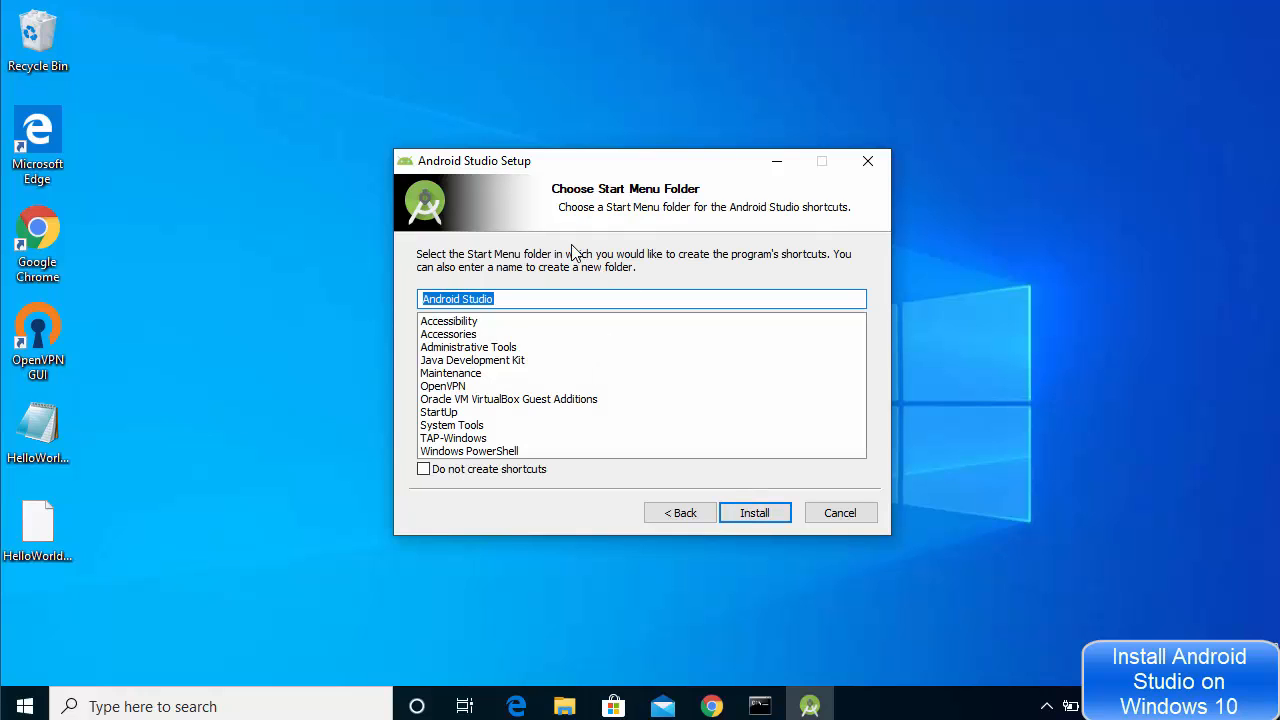
click(745, 515)
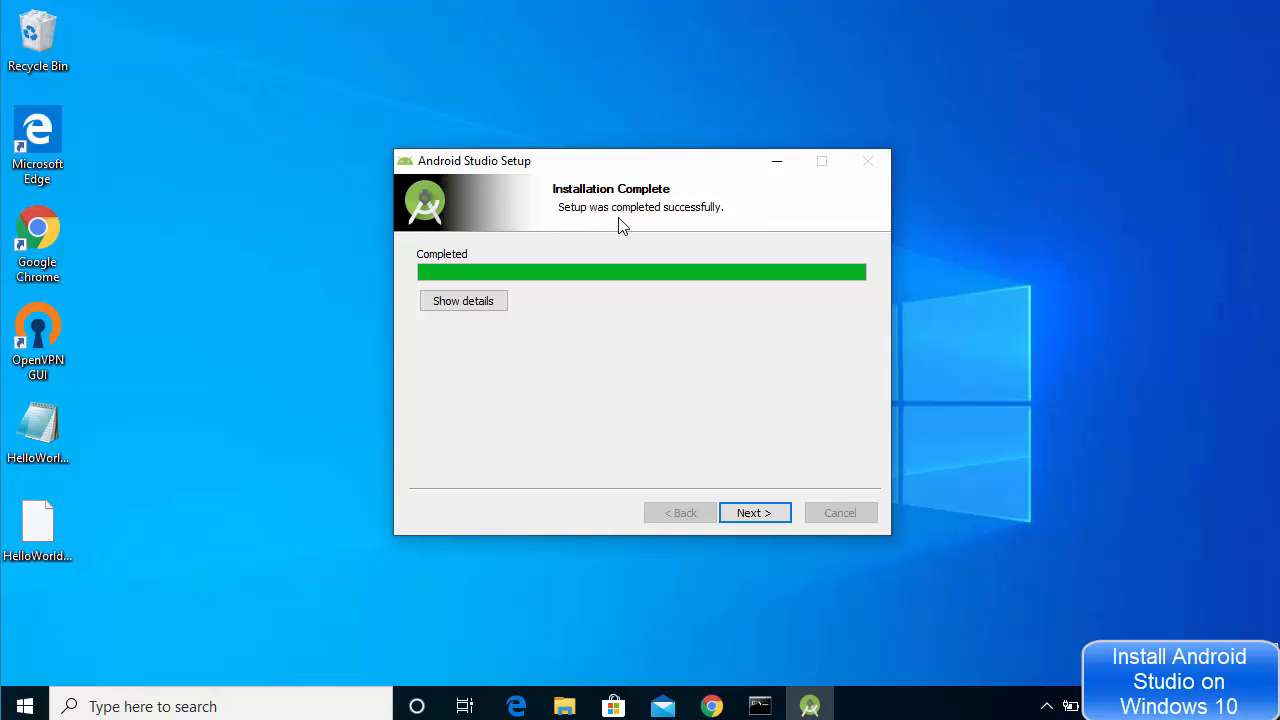
click(740, 514)
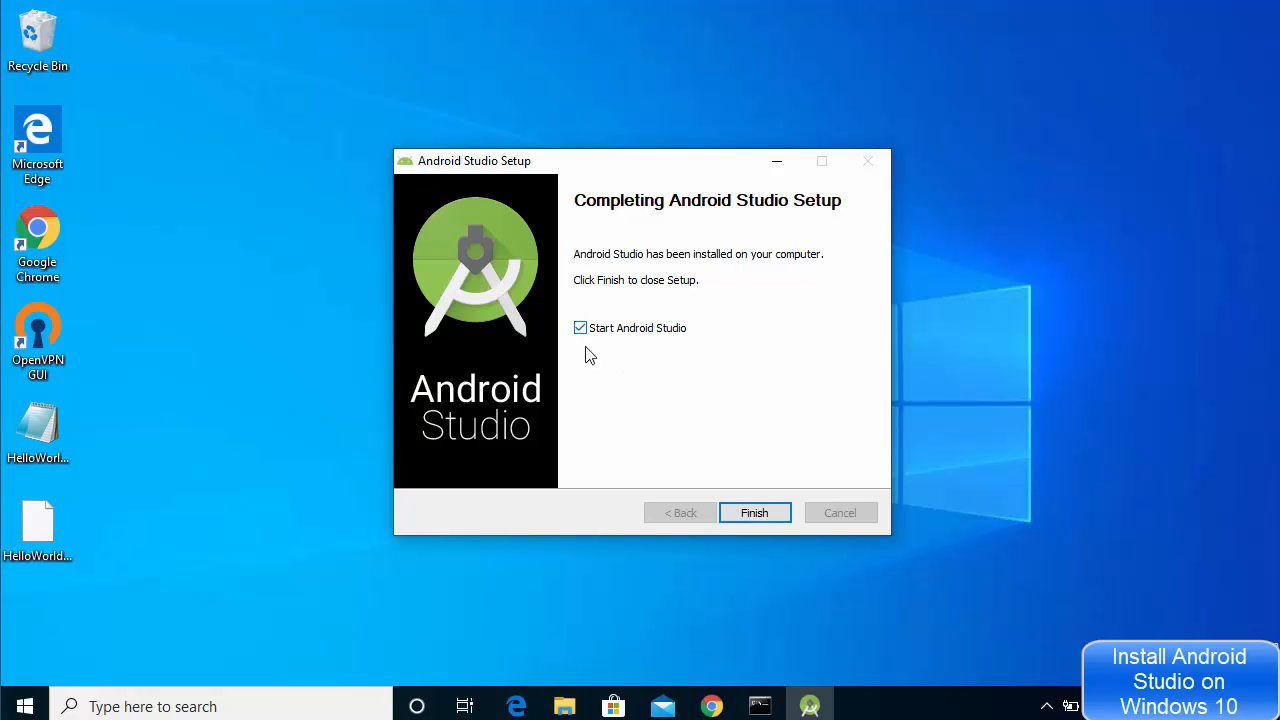
Finish the installer with Start Android Studio enabled, without importing settings or sending usage statistics to Google
click(755, 514)
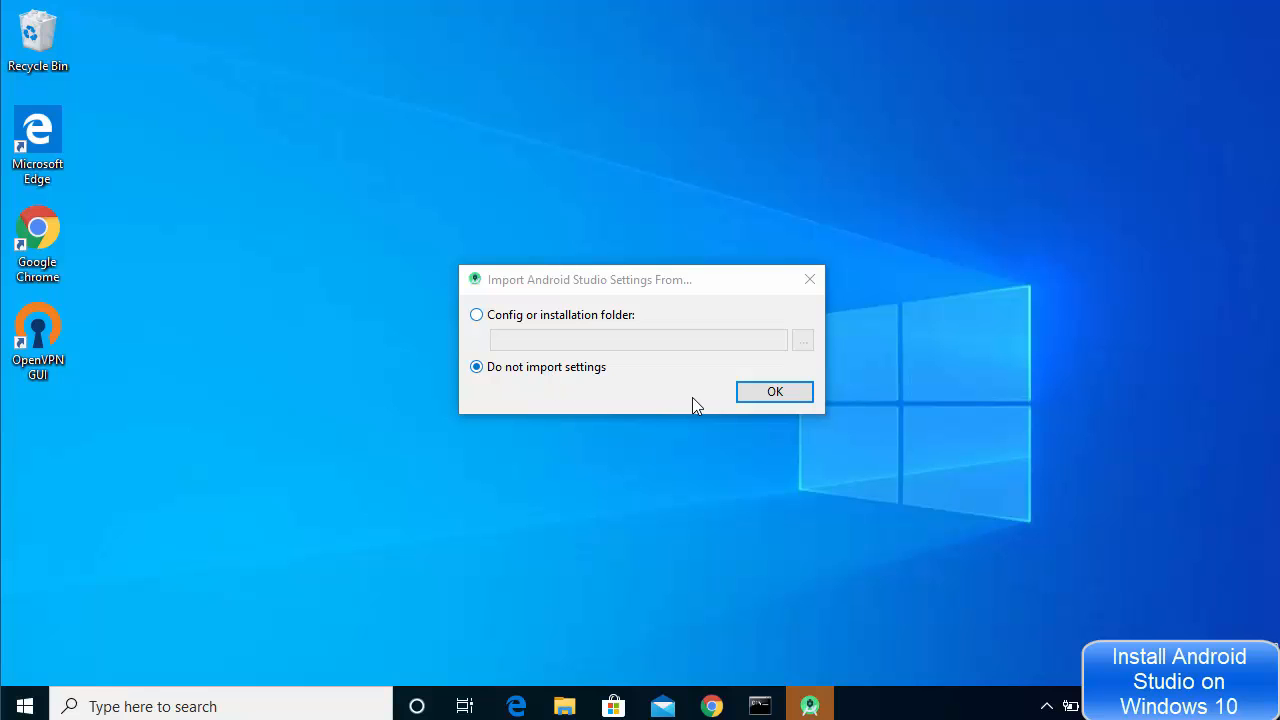
click(780, 398)
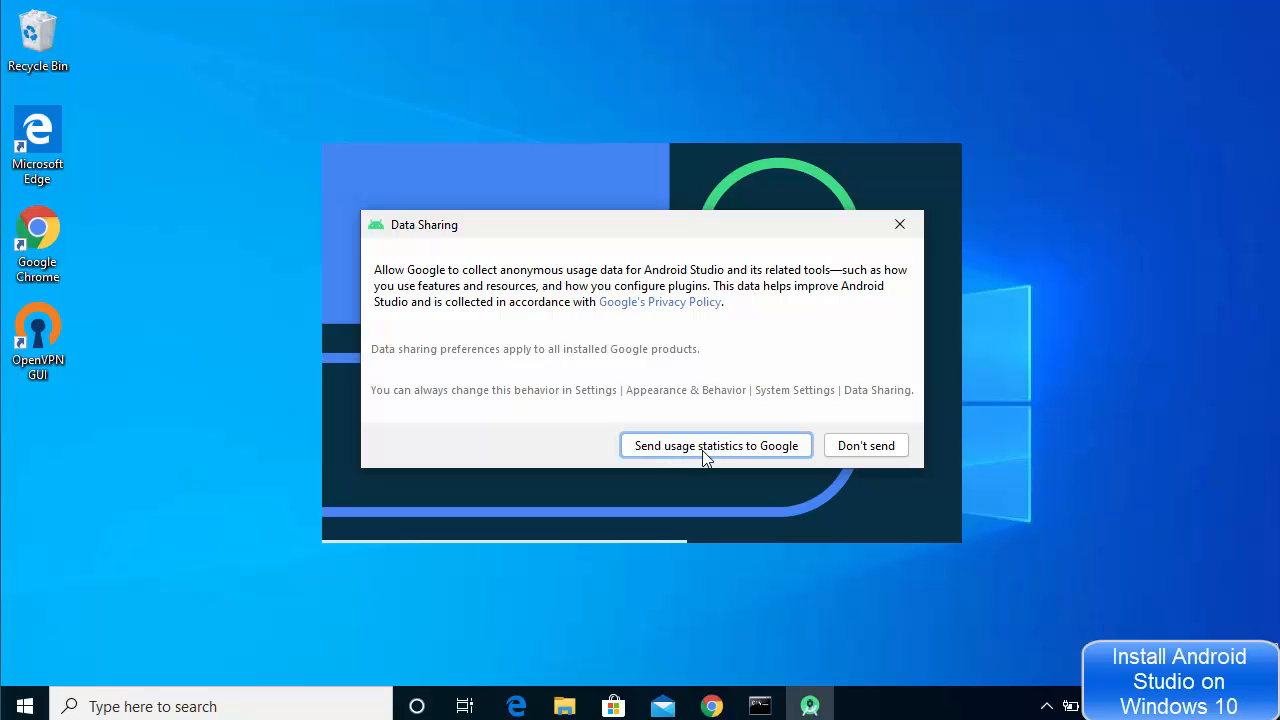
click(862, 446)
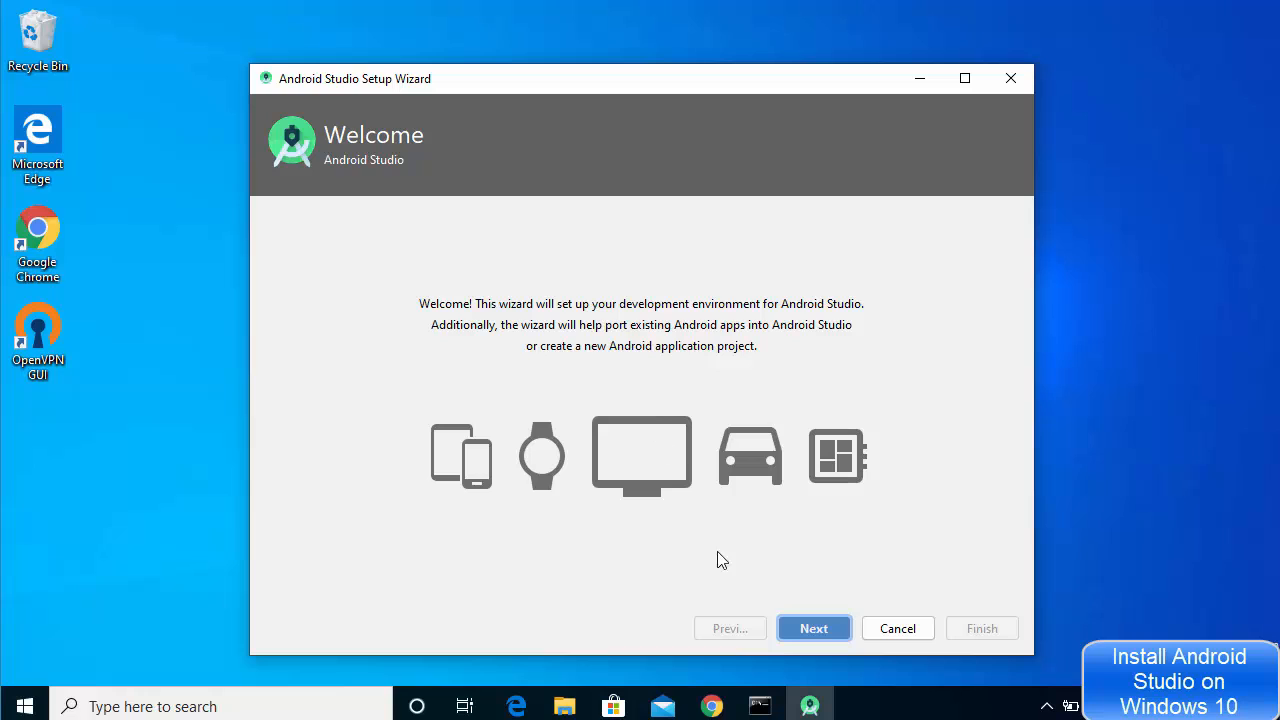
Choose the Standard setup type, preview the Darcula theme, and select the Light UI theme in the setup wizard
click(800, 627)
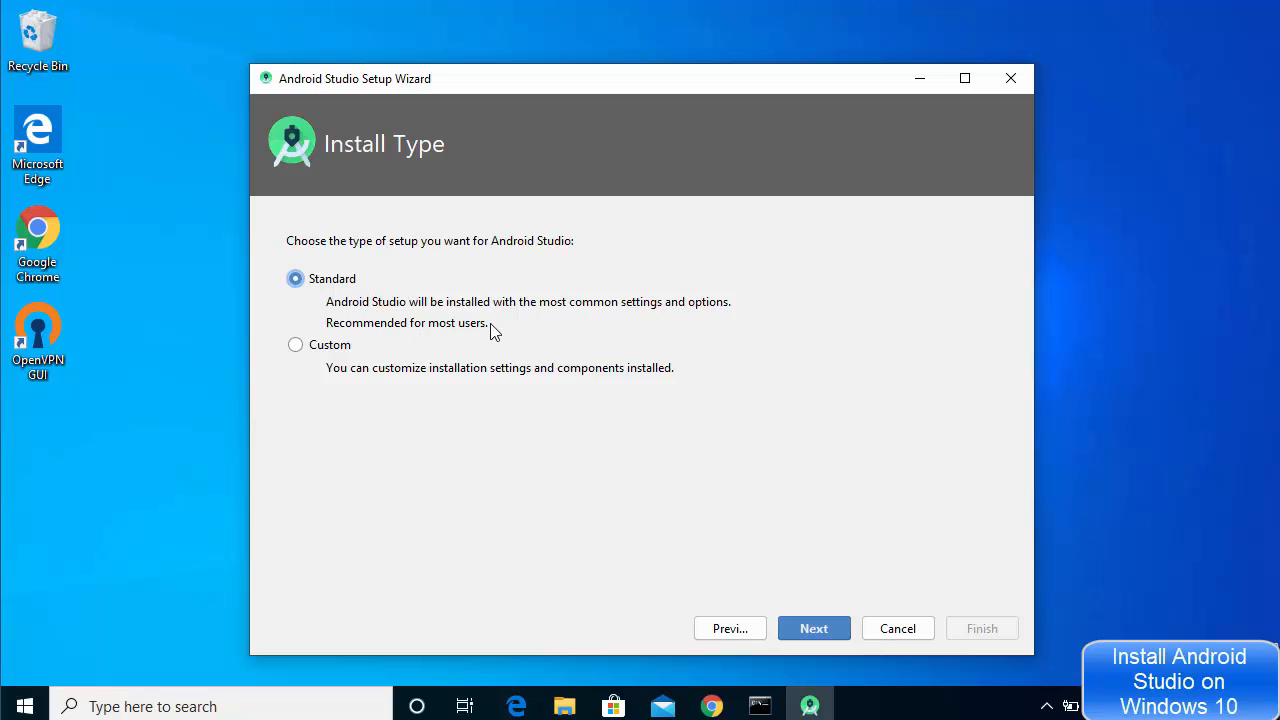
click(814, 627)
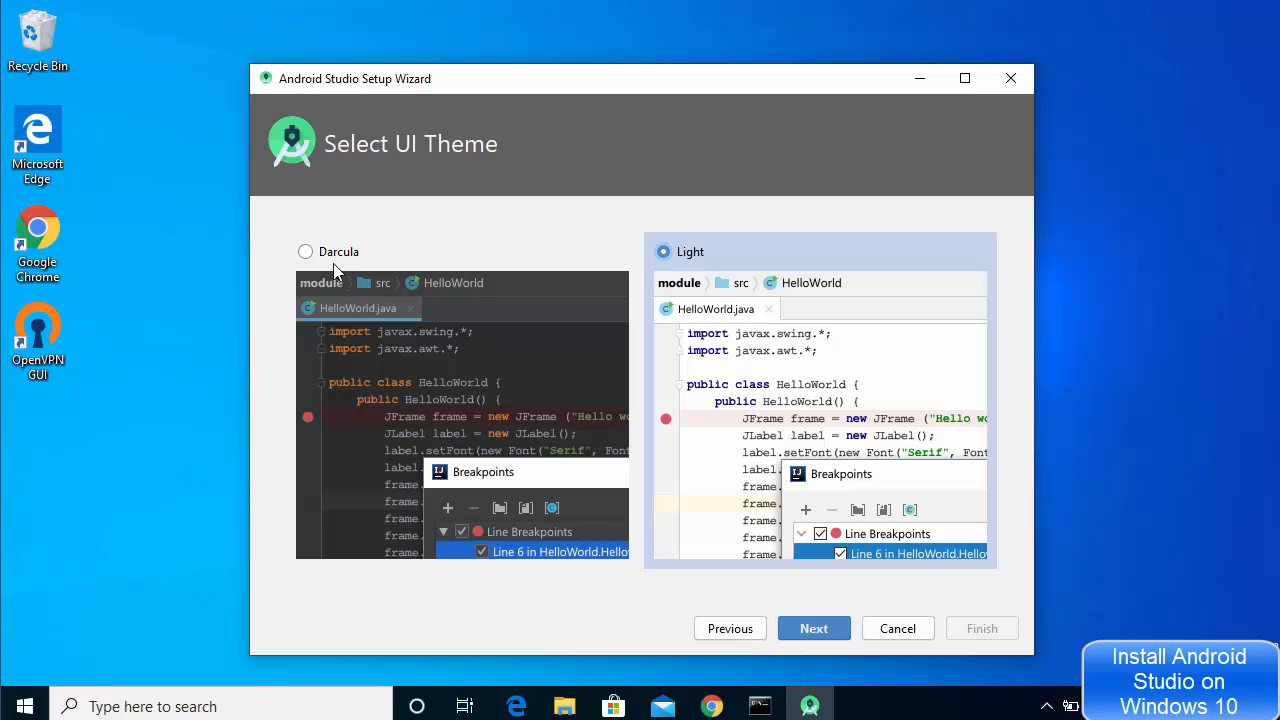
click(305, 251)
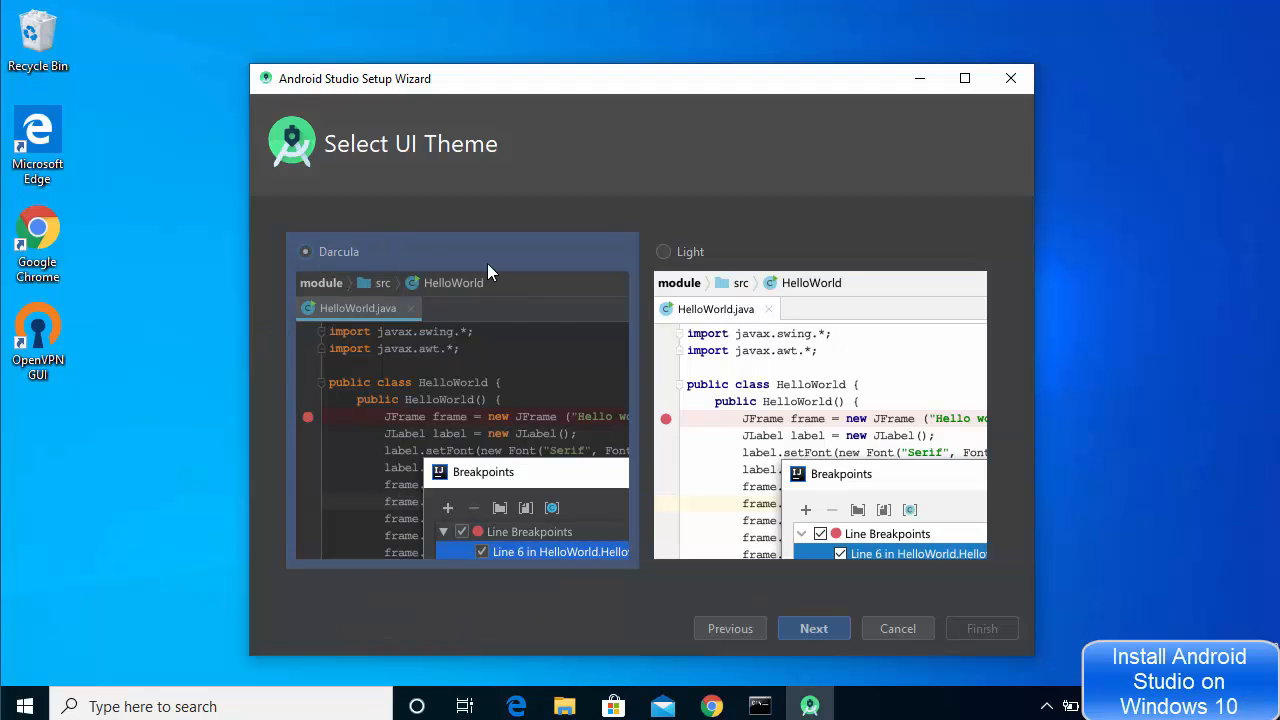
click(664, 252)
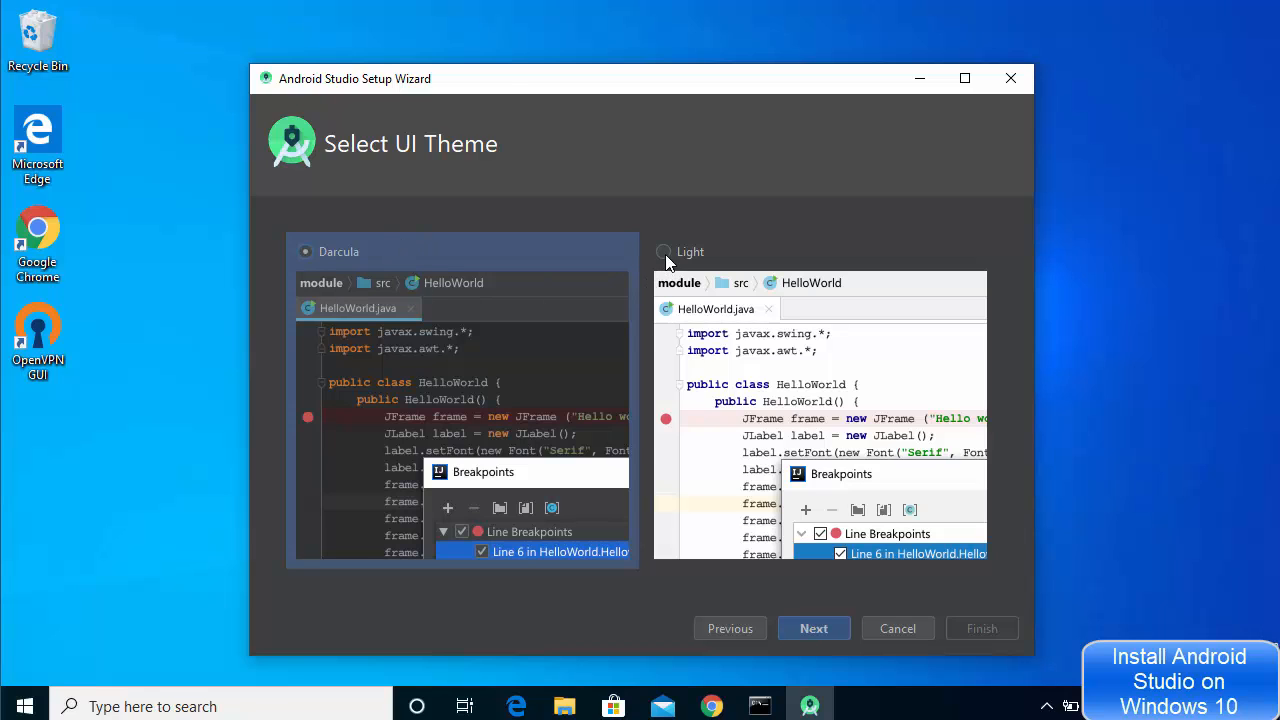
click(824, 627)
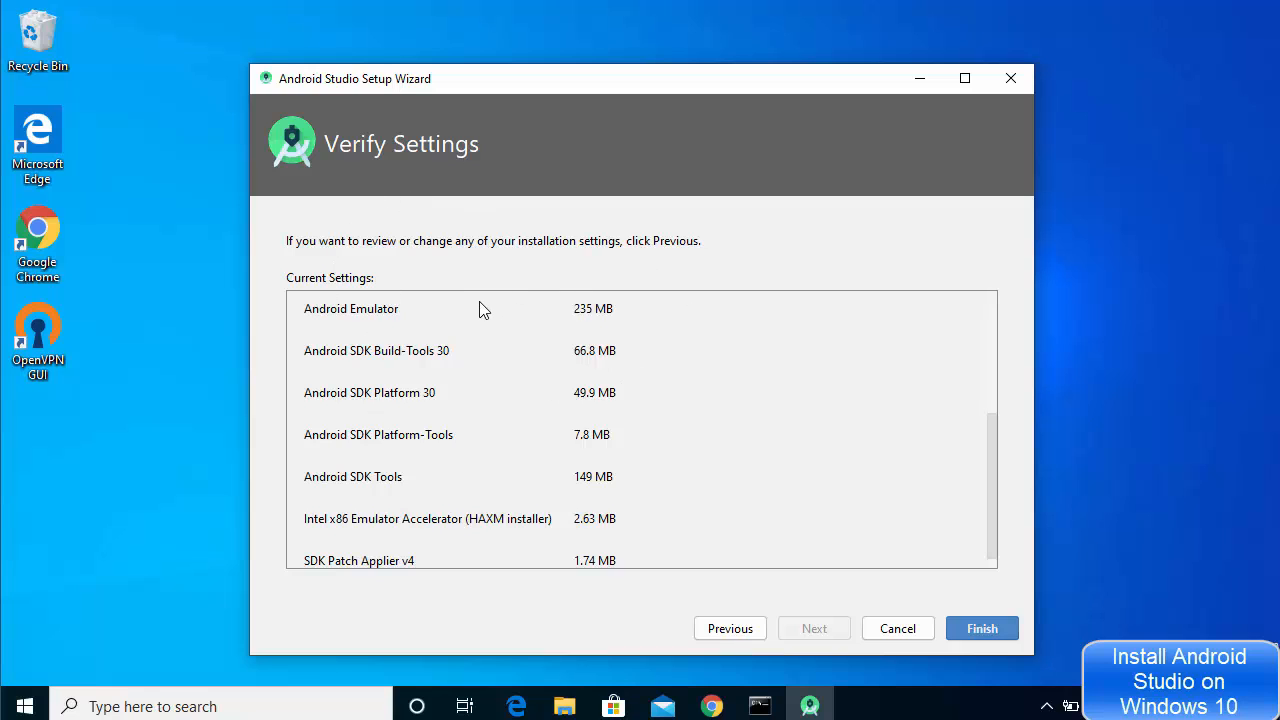
Review the installation settings, download the SDK components with the download details shown, and finish the setup wizard
scroll(470, 320, up, 5)
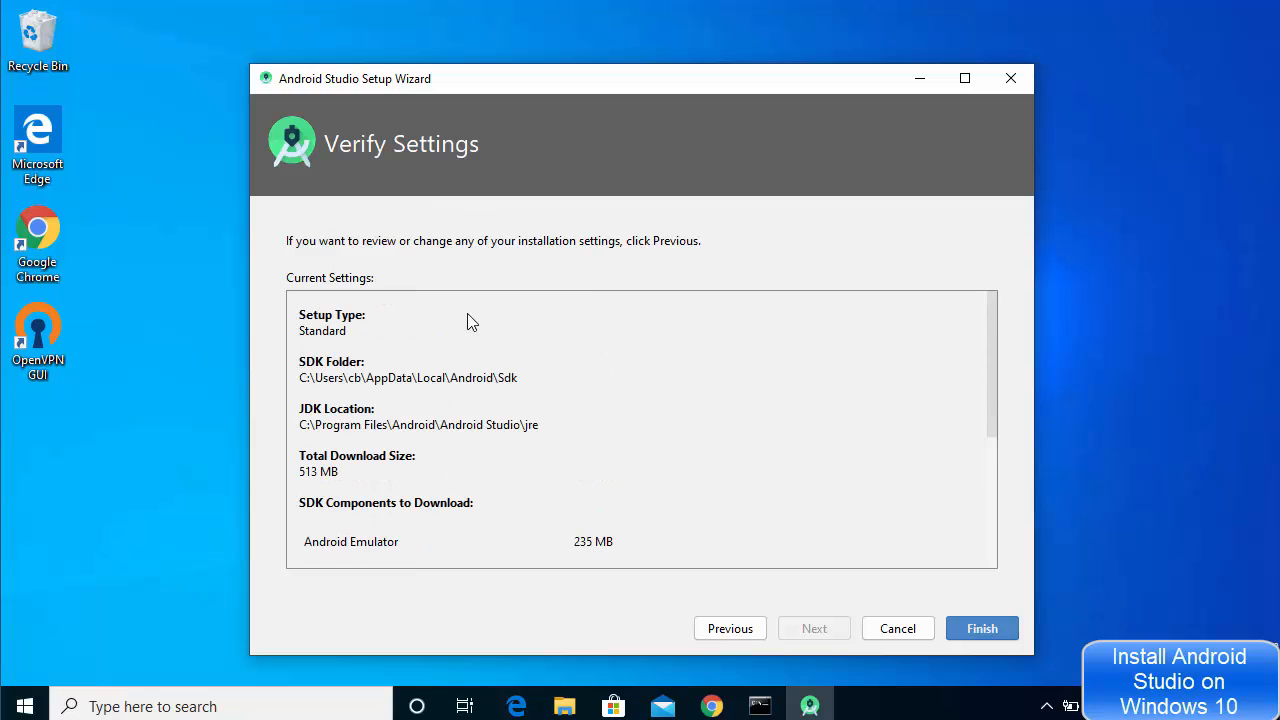
scroll(470, 322, down, 5)
scroll(472, 333, up, 5)
scroll(472, 333, down, 5)
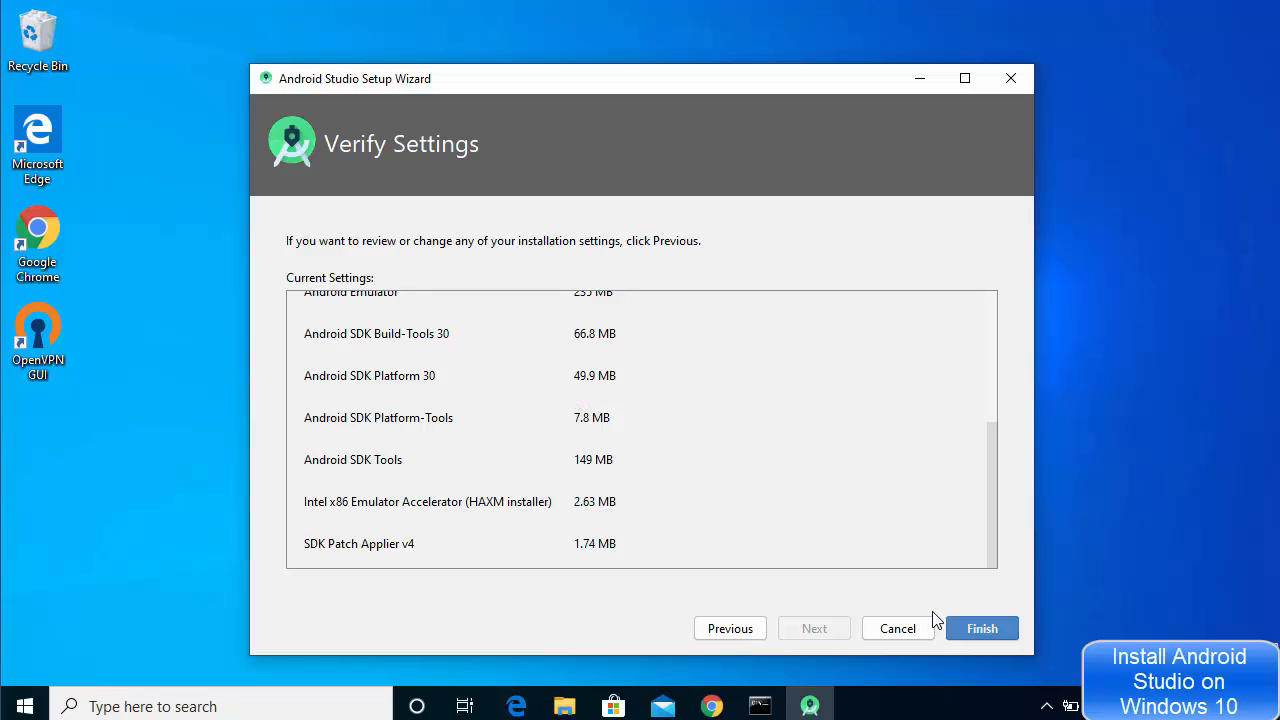
click(971, 625)
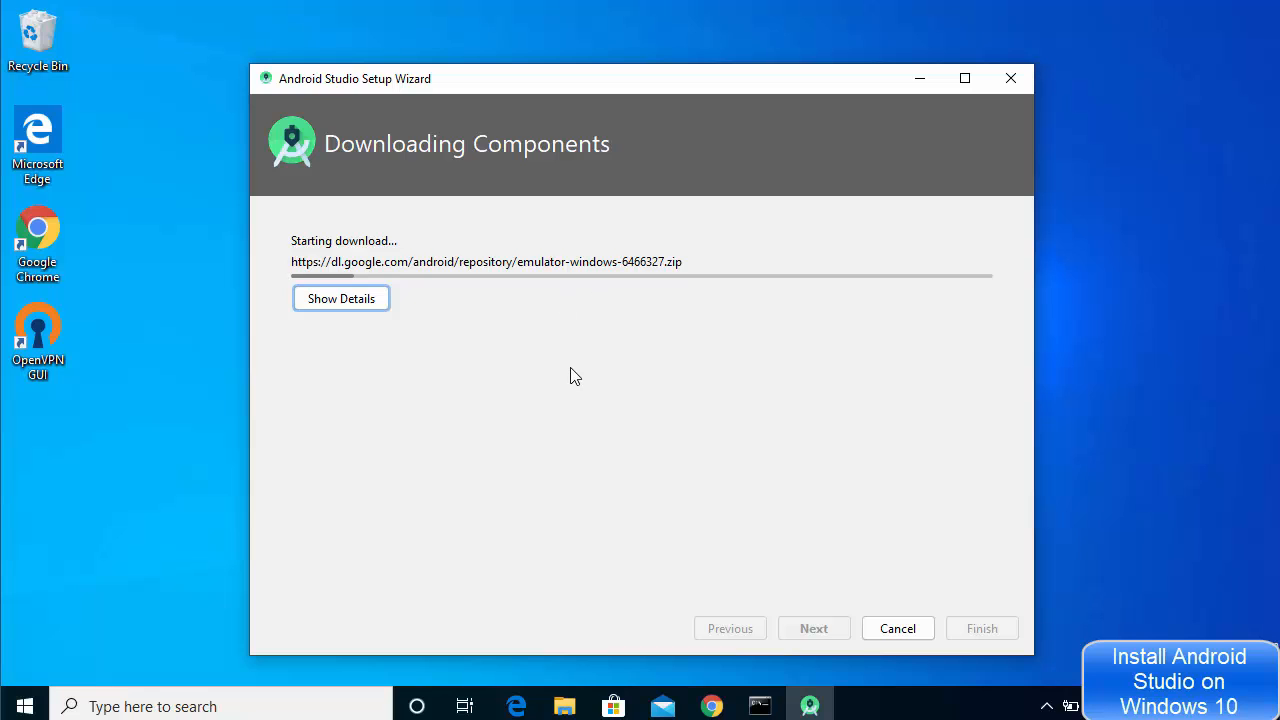
click(341, 298)
click(432, 338)
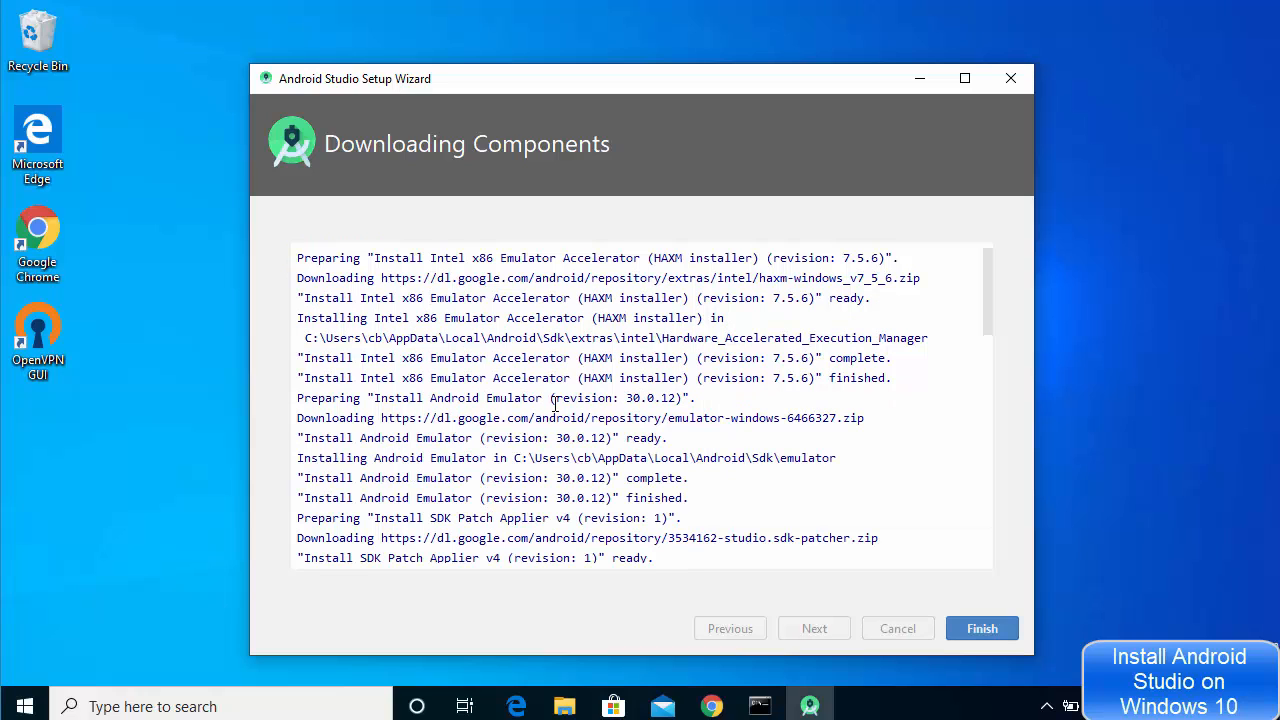
click(971, 628)
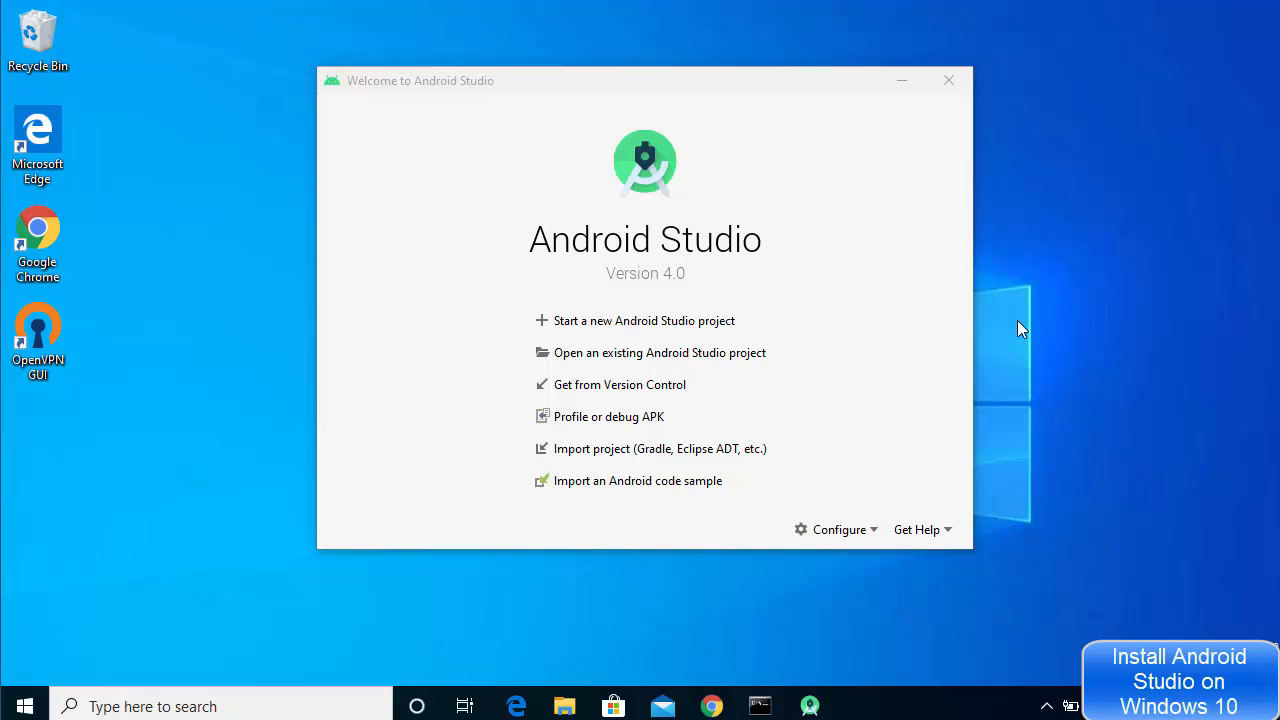
Start a new Android Studio project, look through the template categories, and choose the Phone and Tablet Empty Activity template
click(622, 326)
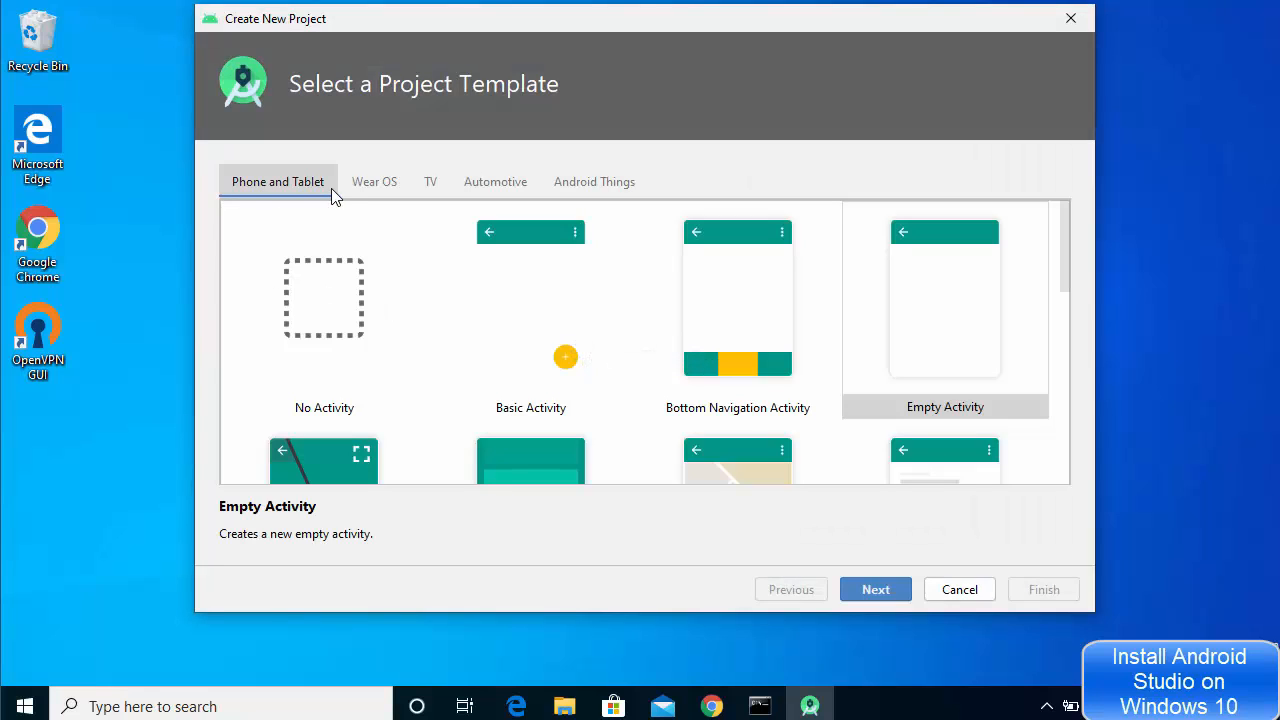
click(426, 184)
click(502, 186)
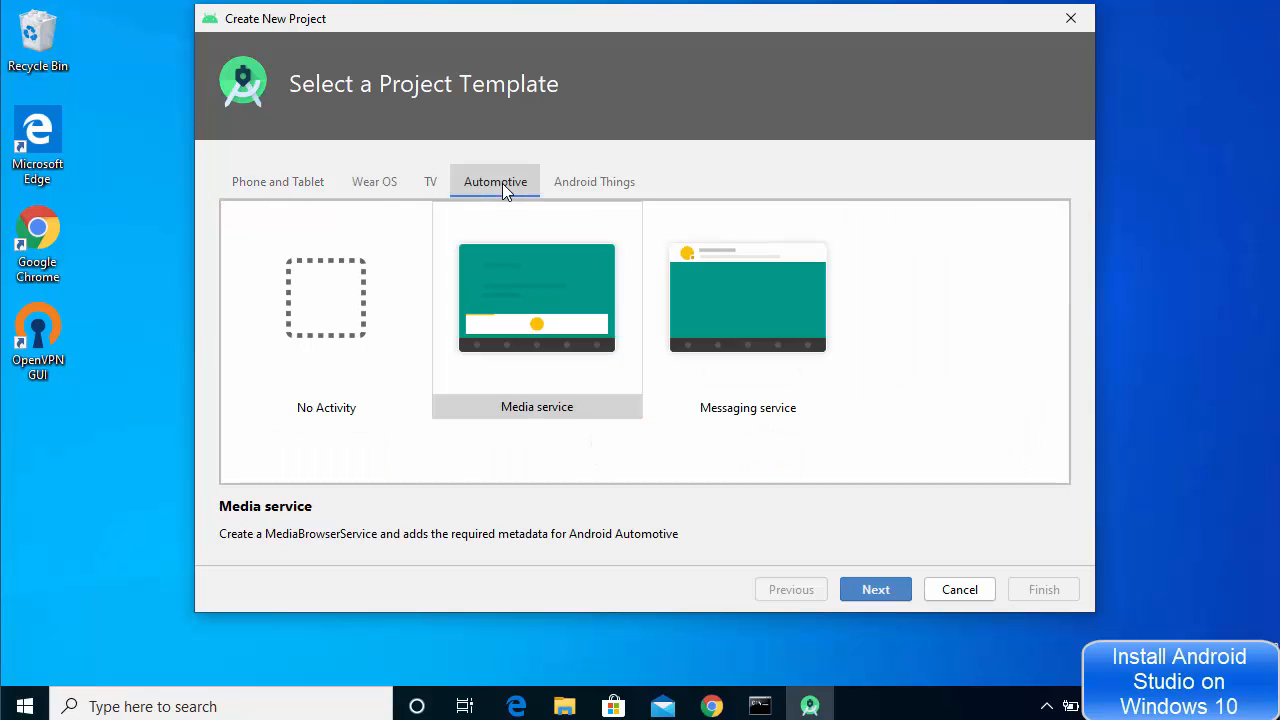
click(579, 186)
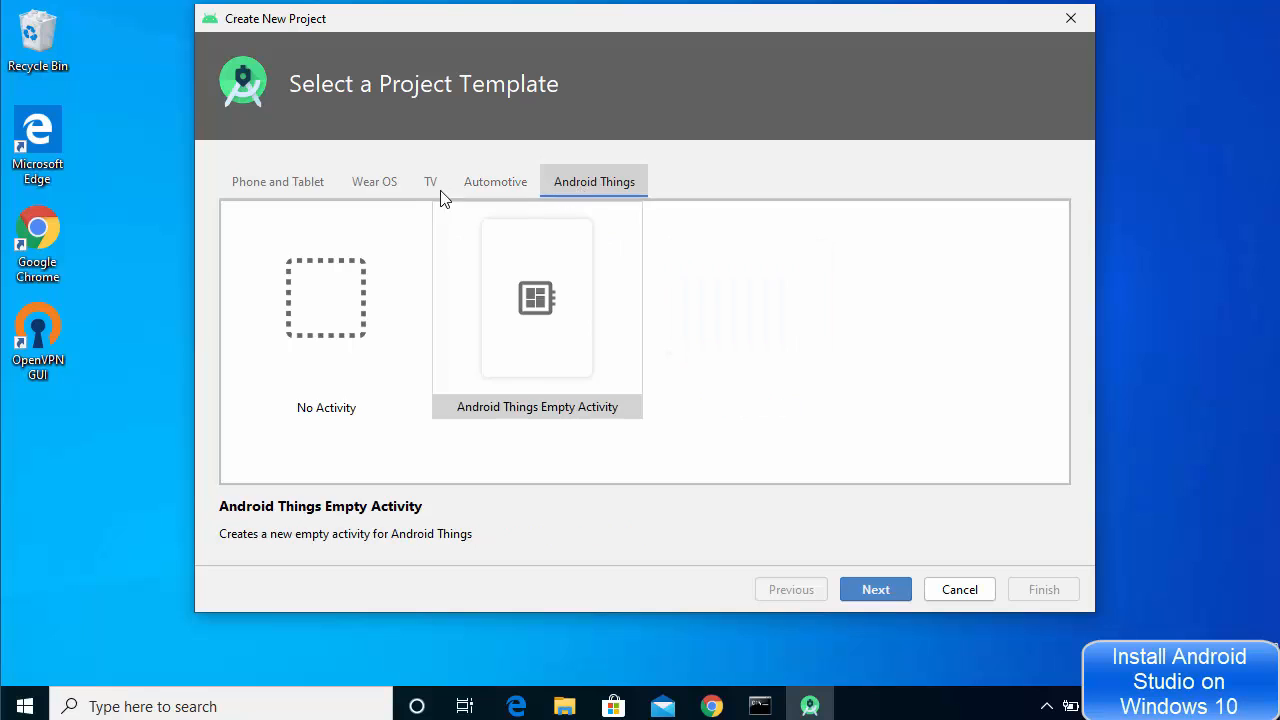
click(312, 181)
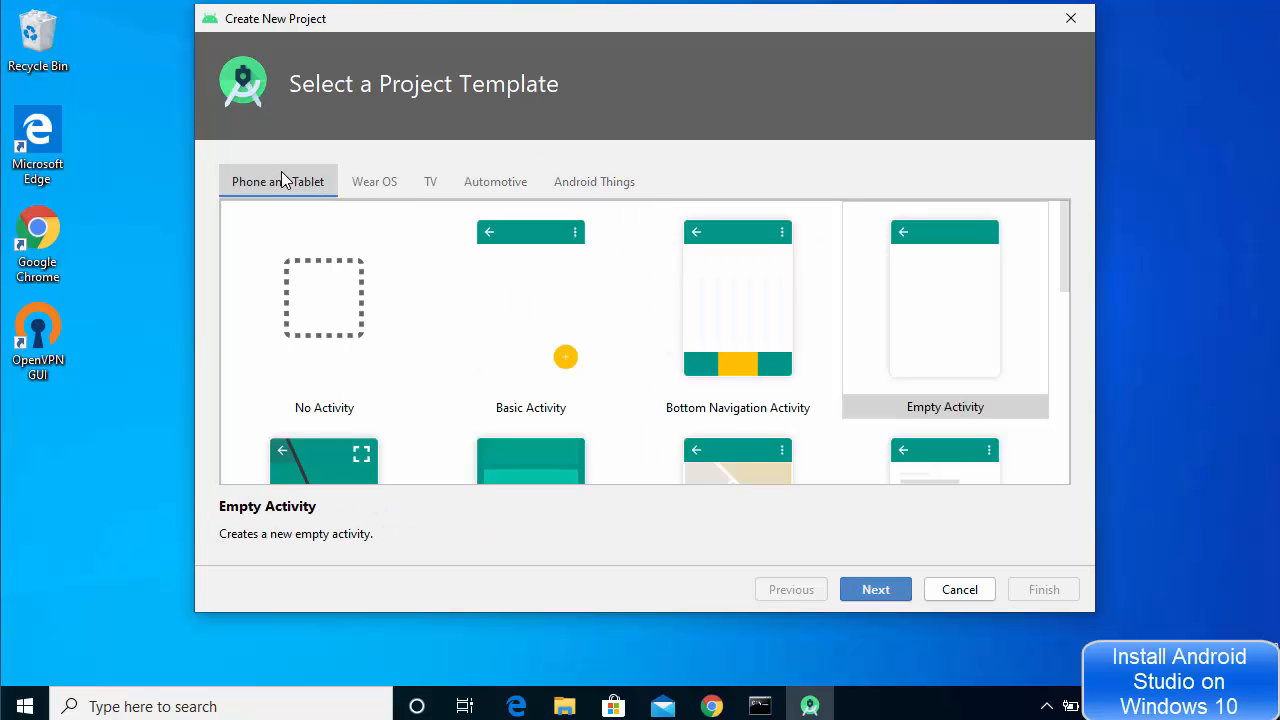
click(858, 320)
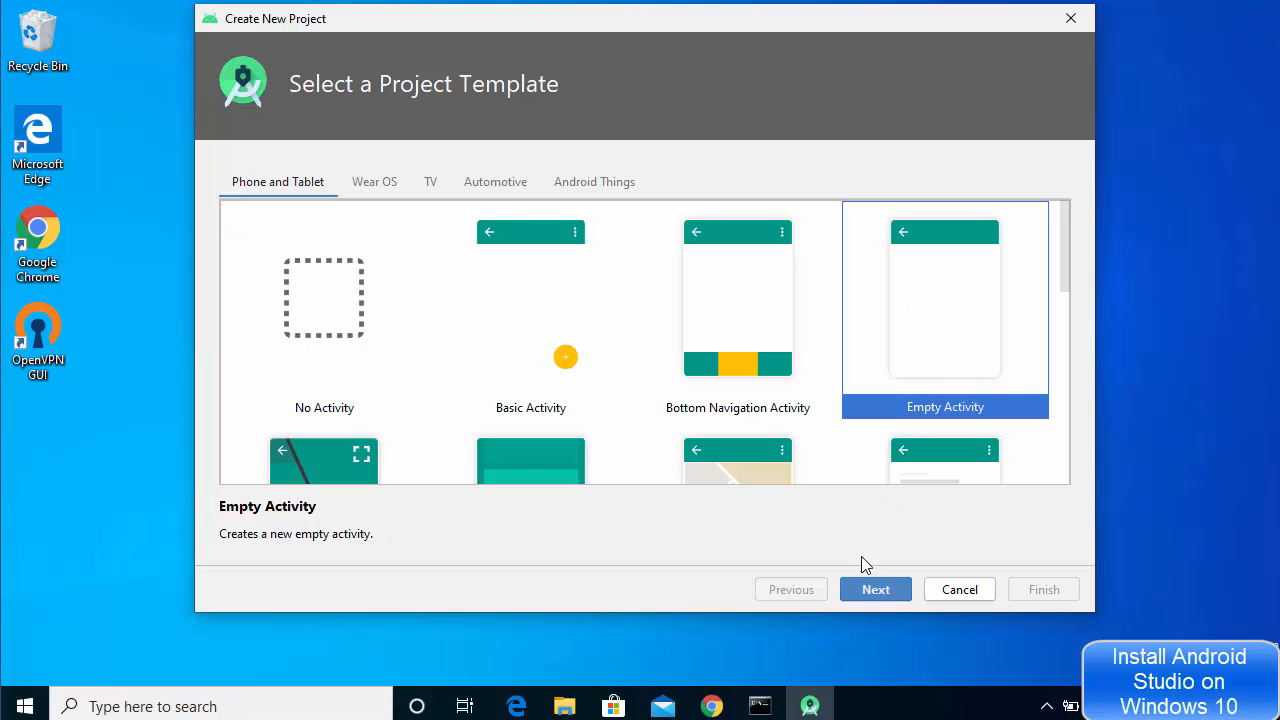
click(872, 589)
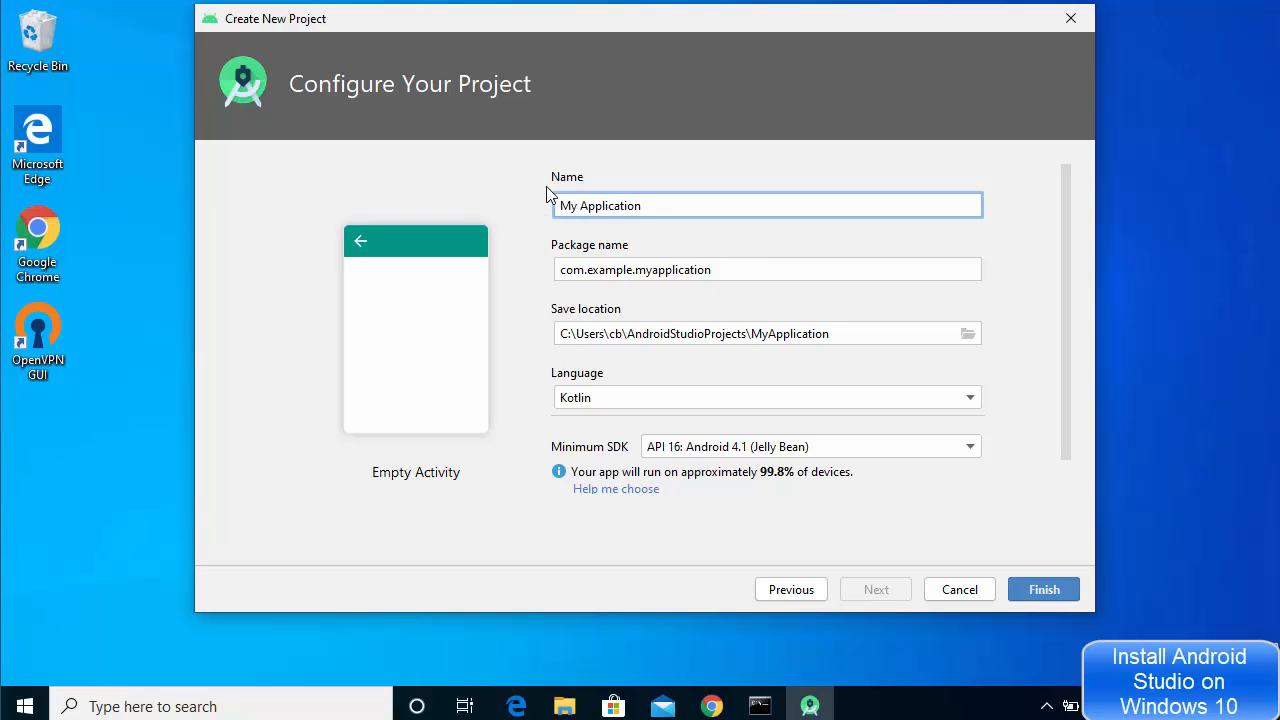
Name the project HelloWorld and set its language to Java
drag(646, 205, 525, 205)
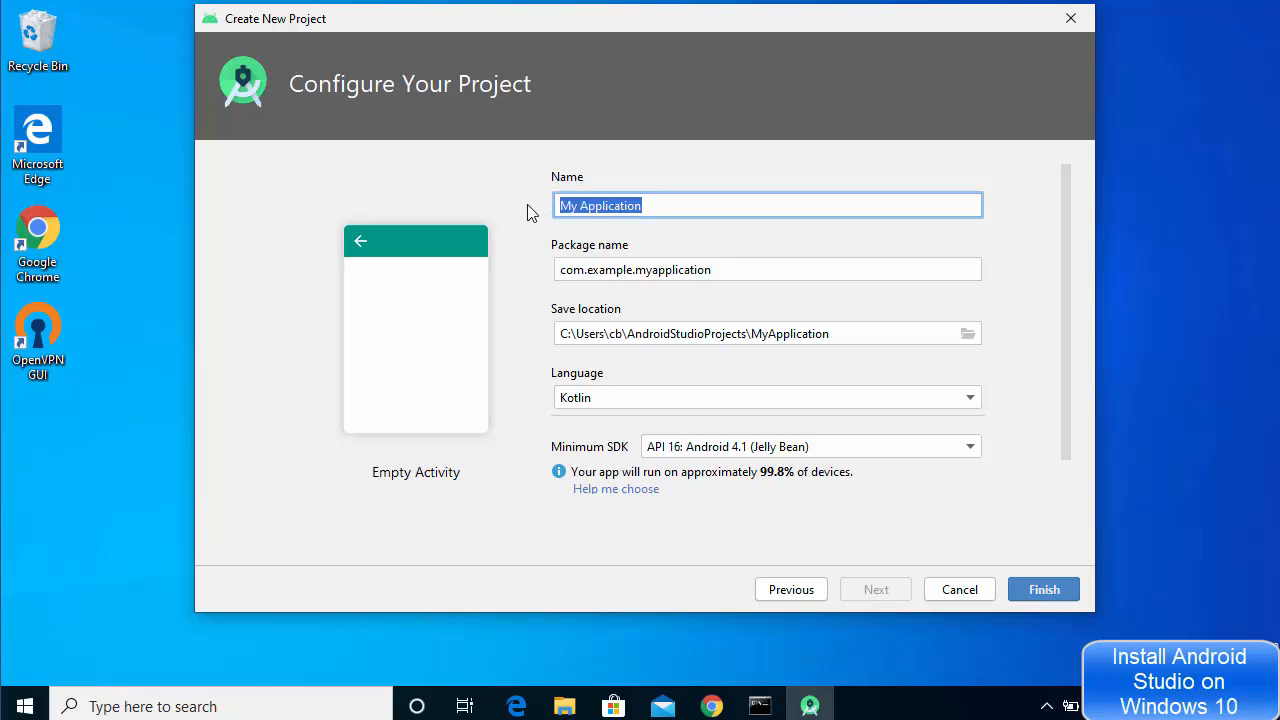
text(Hello)
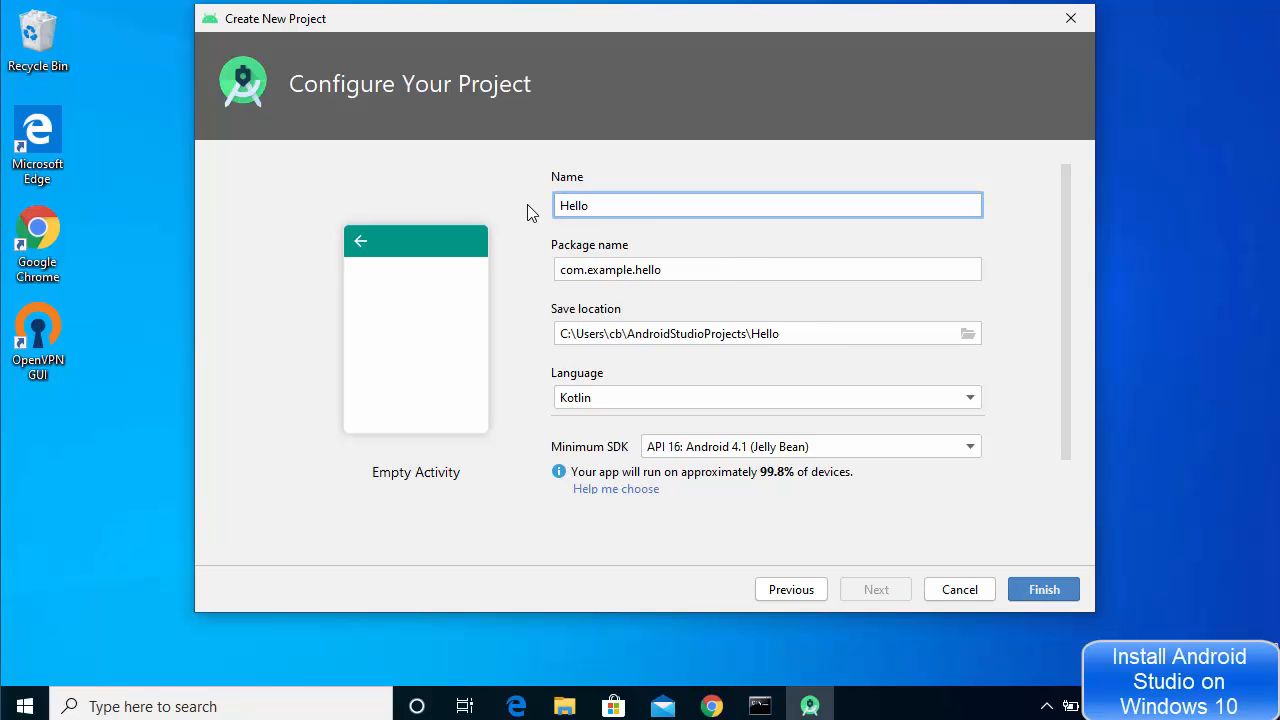
text(World)
click(585, 400)
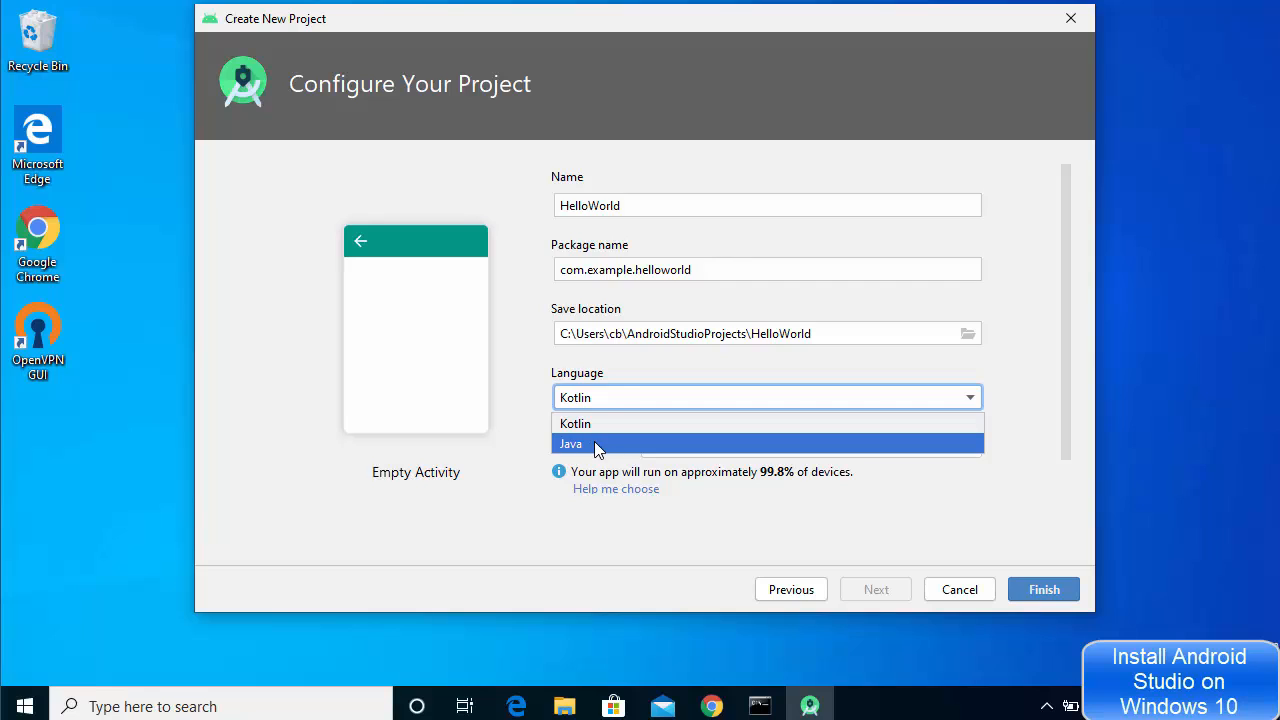
click(588, 443)
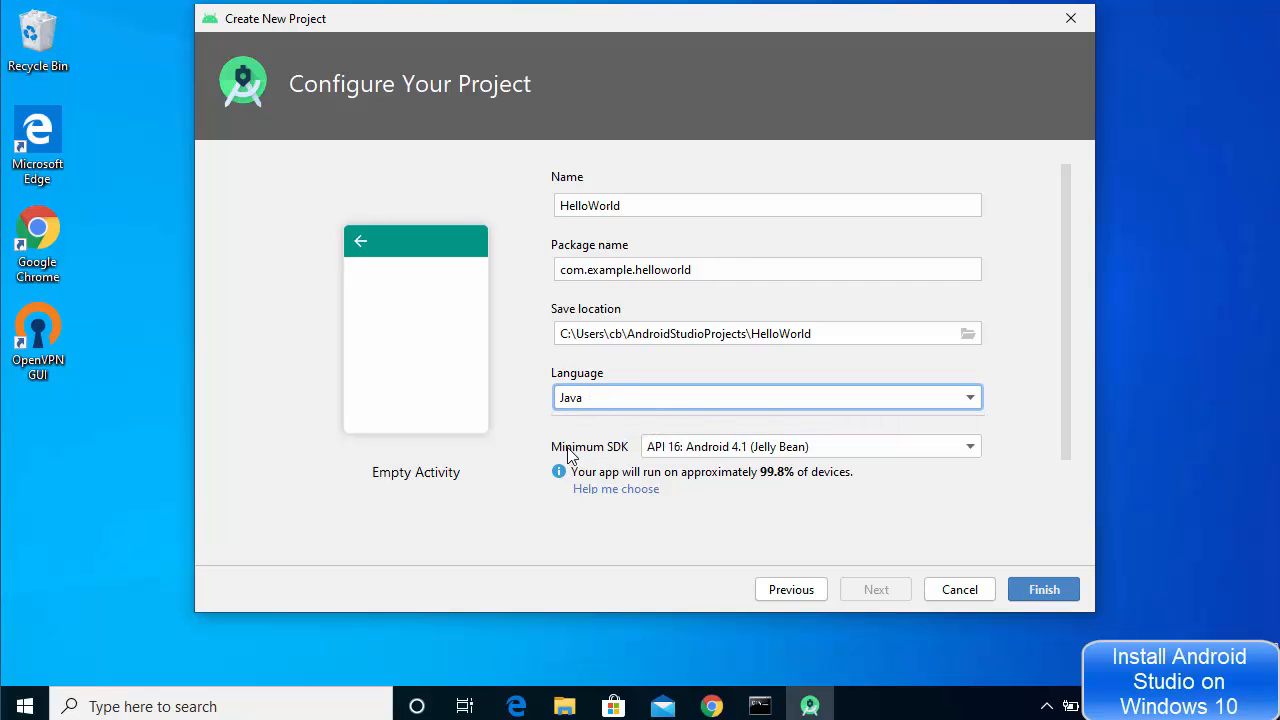
Check the API 21 minimum SDK's device coverage, set the minimum SDK to API 16: Android 4.1 (Jelly Bean), and create the project
click(666, 451)
scroll(678, 490, up, 1)
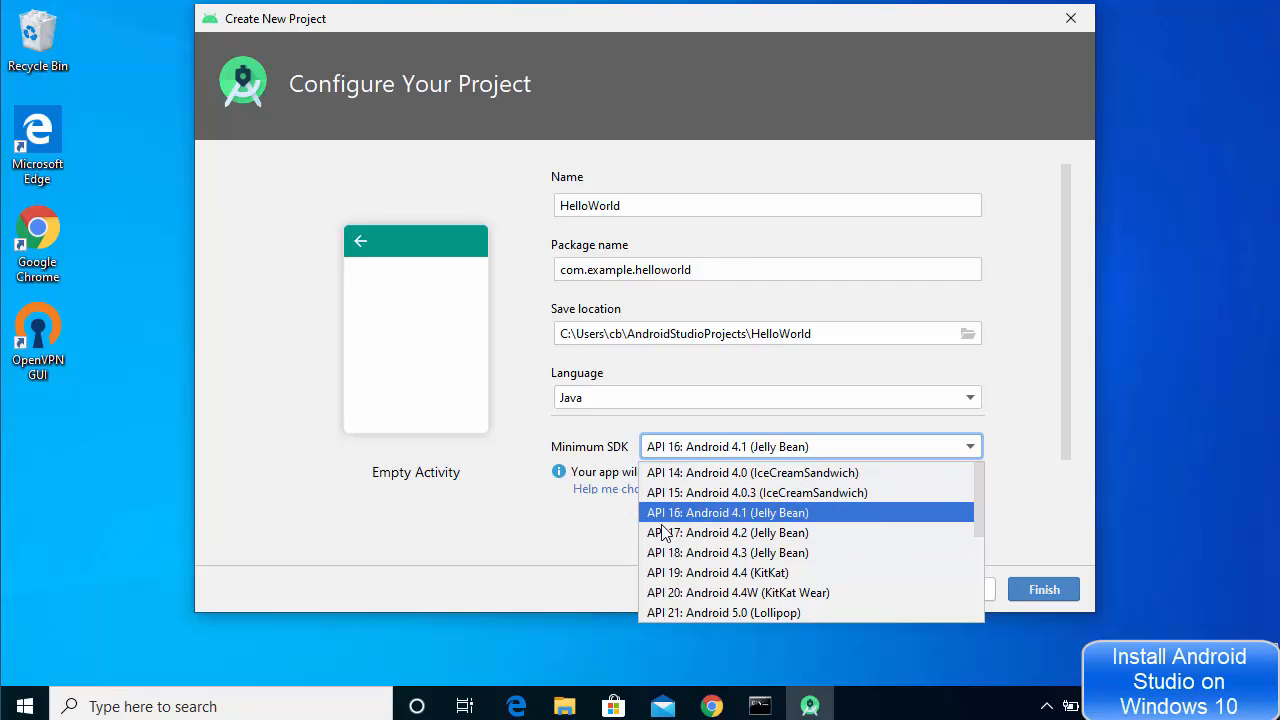
click(716, 613)
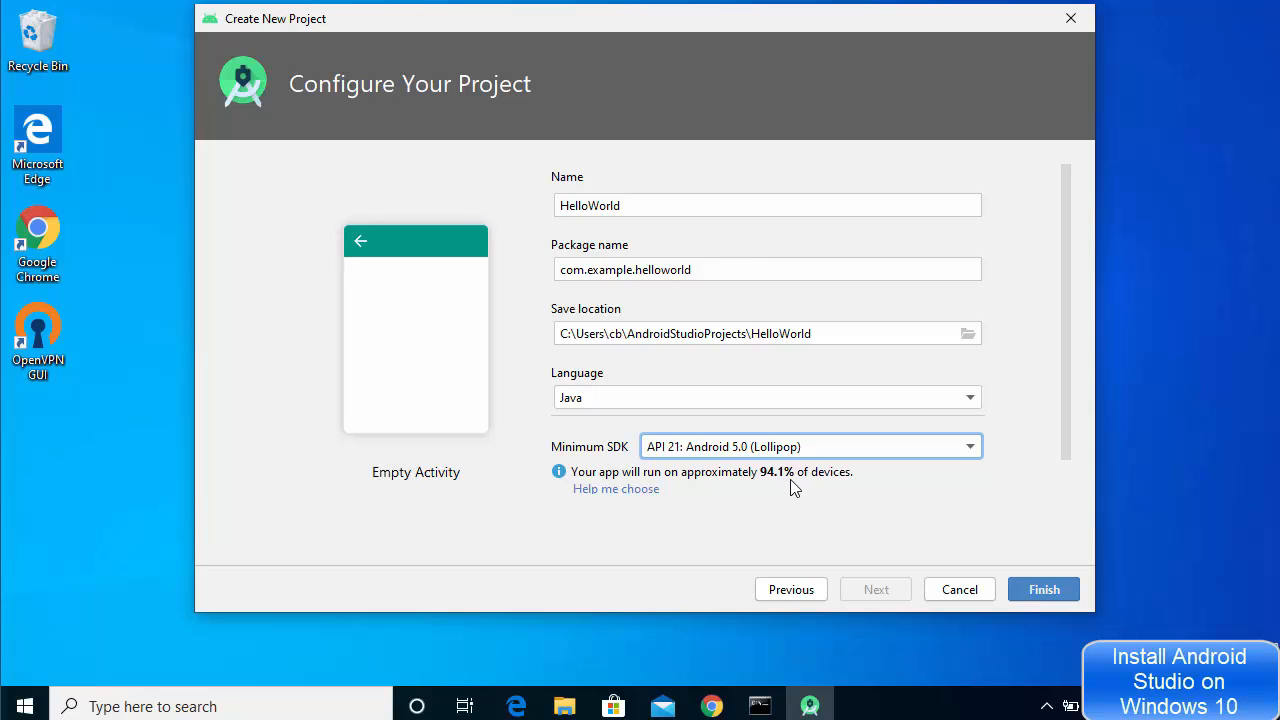
click(830, 451)
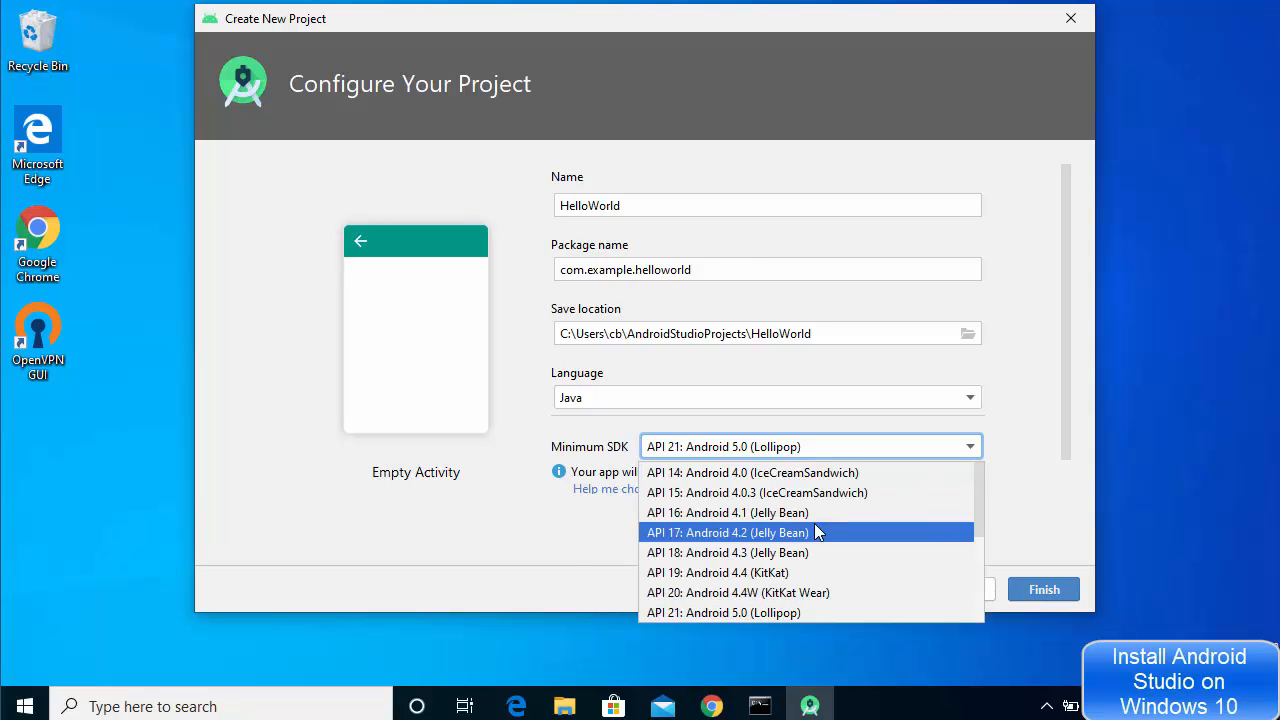
click(709, 515)
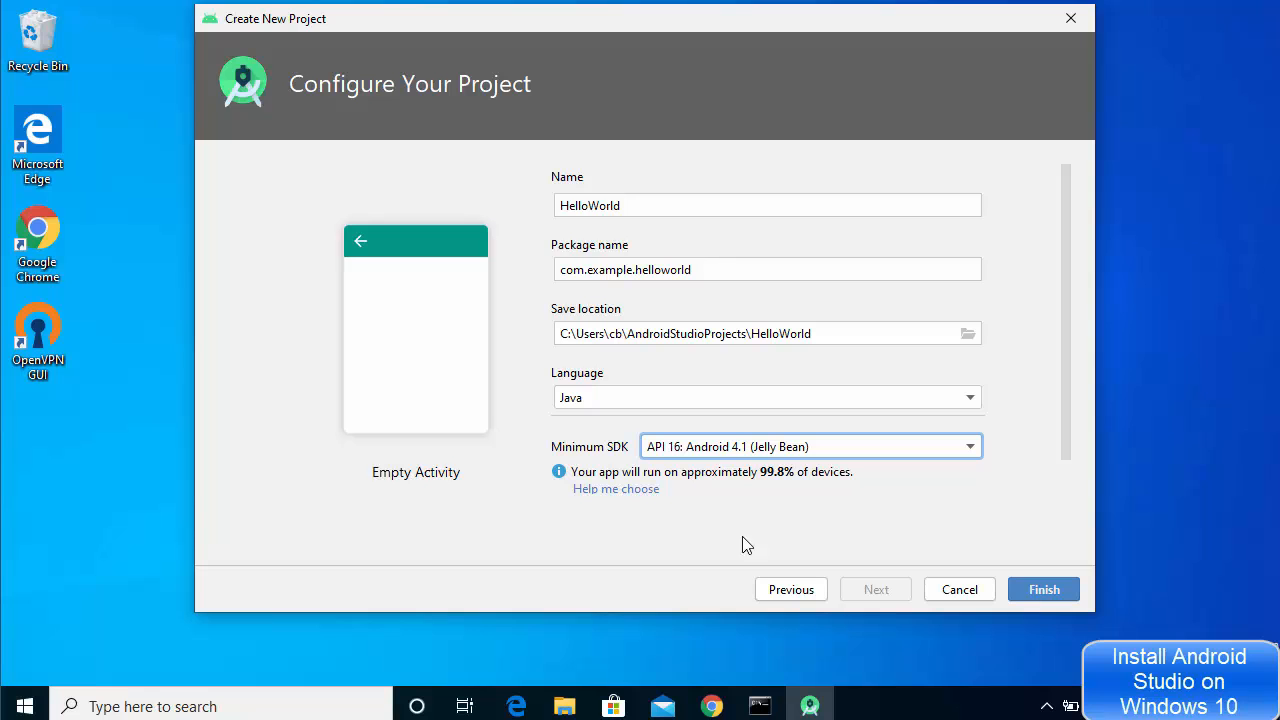
click(1039, 591)
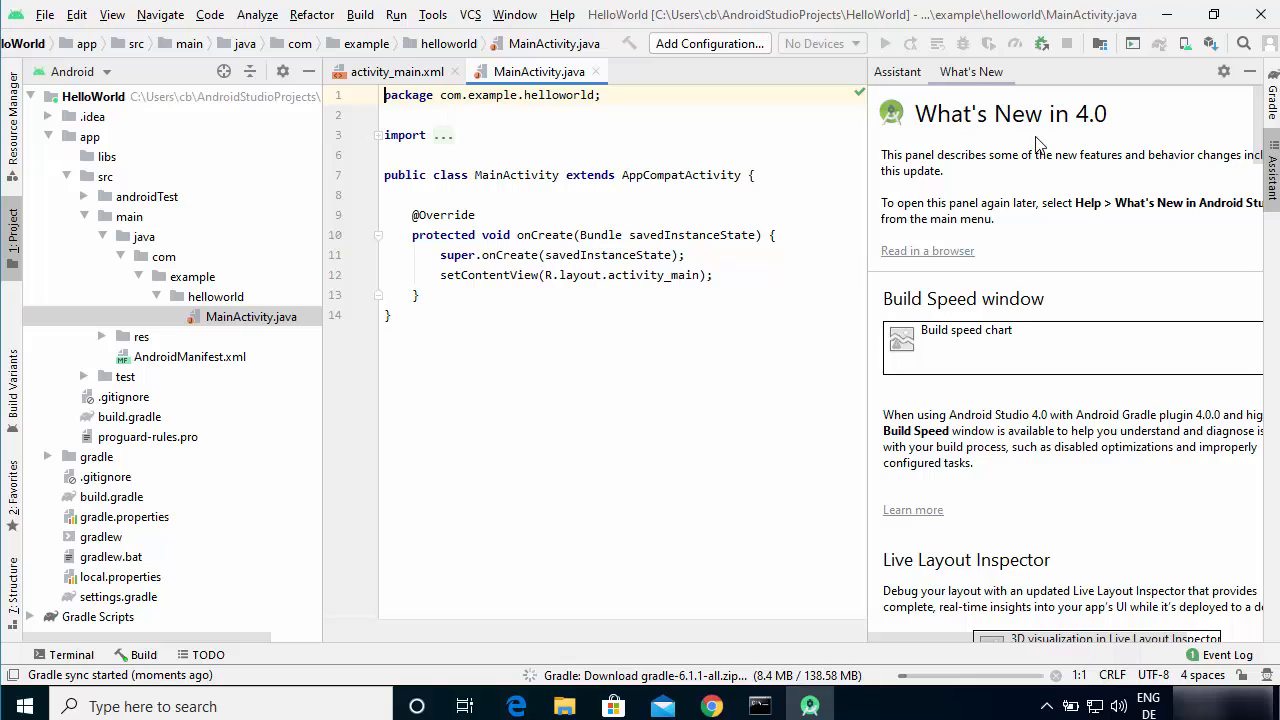
Close the What's New panel and bring up activity_main.xml, checking the project terminal and the build output
click(1250, 71)
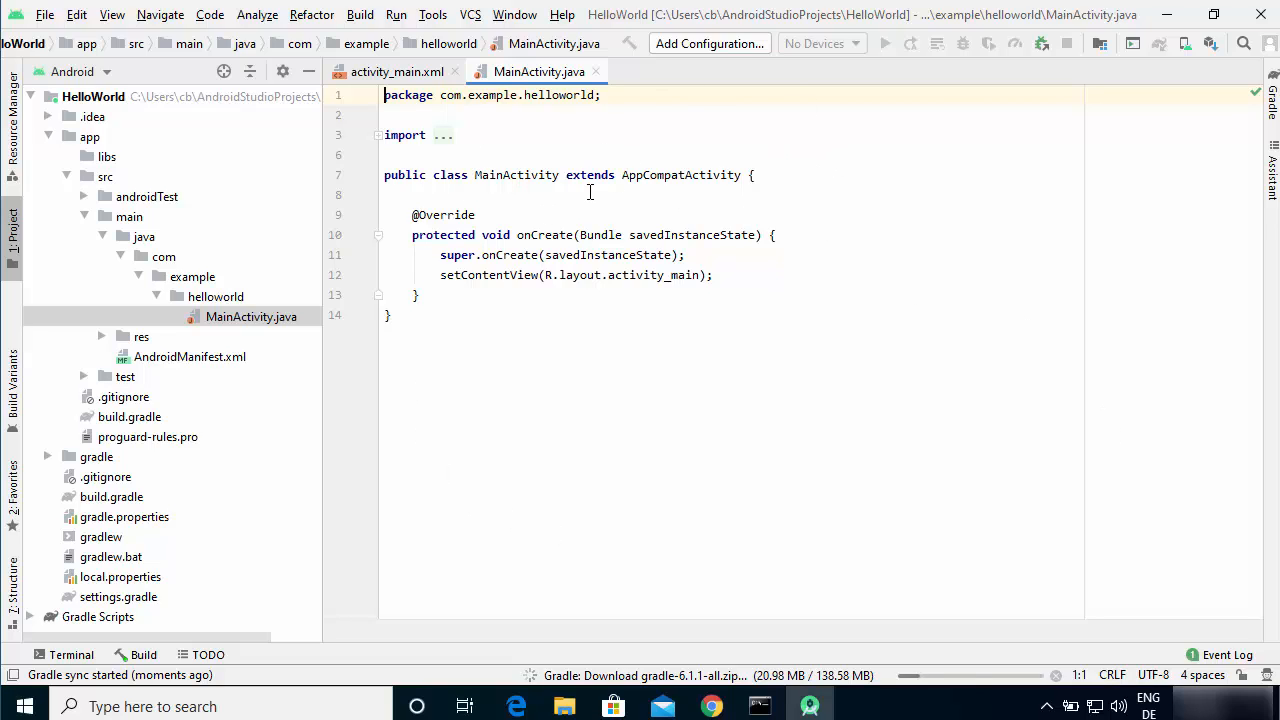
click(390, 72)
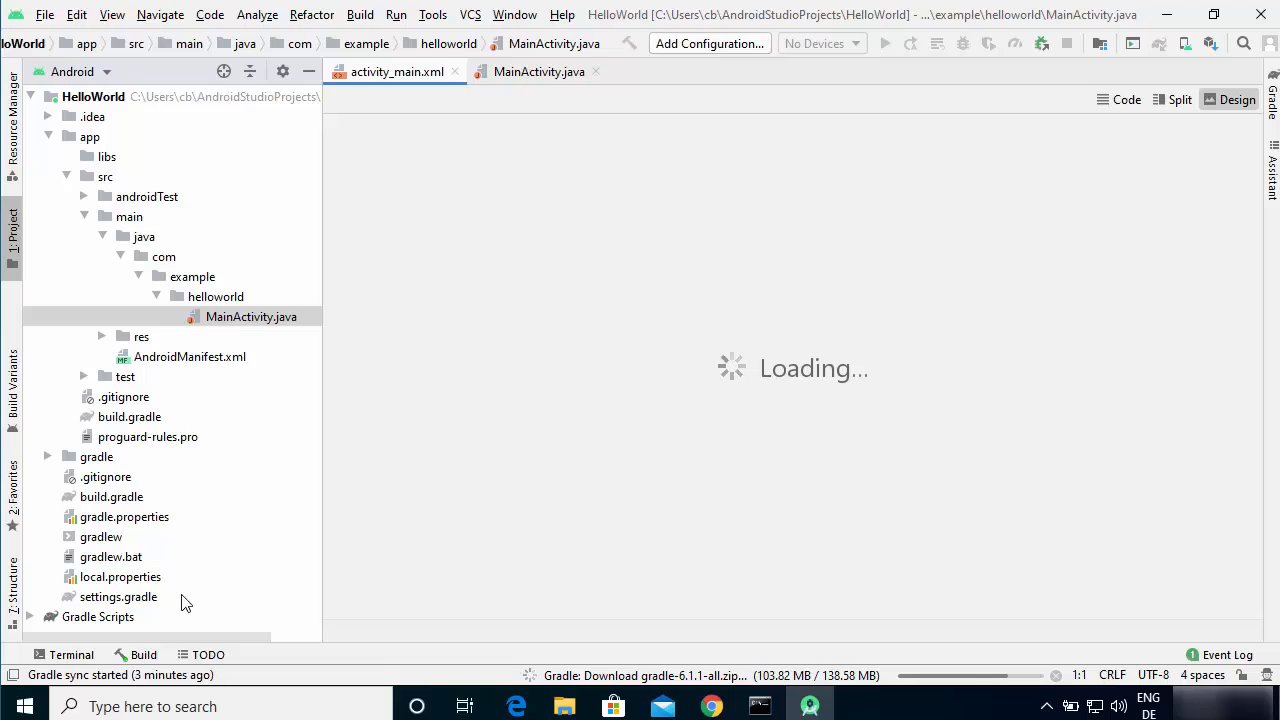
click(66, 654)
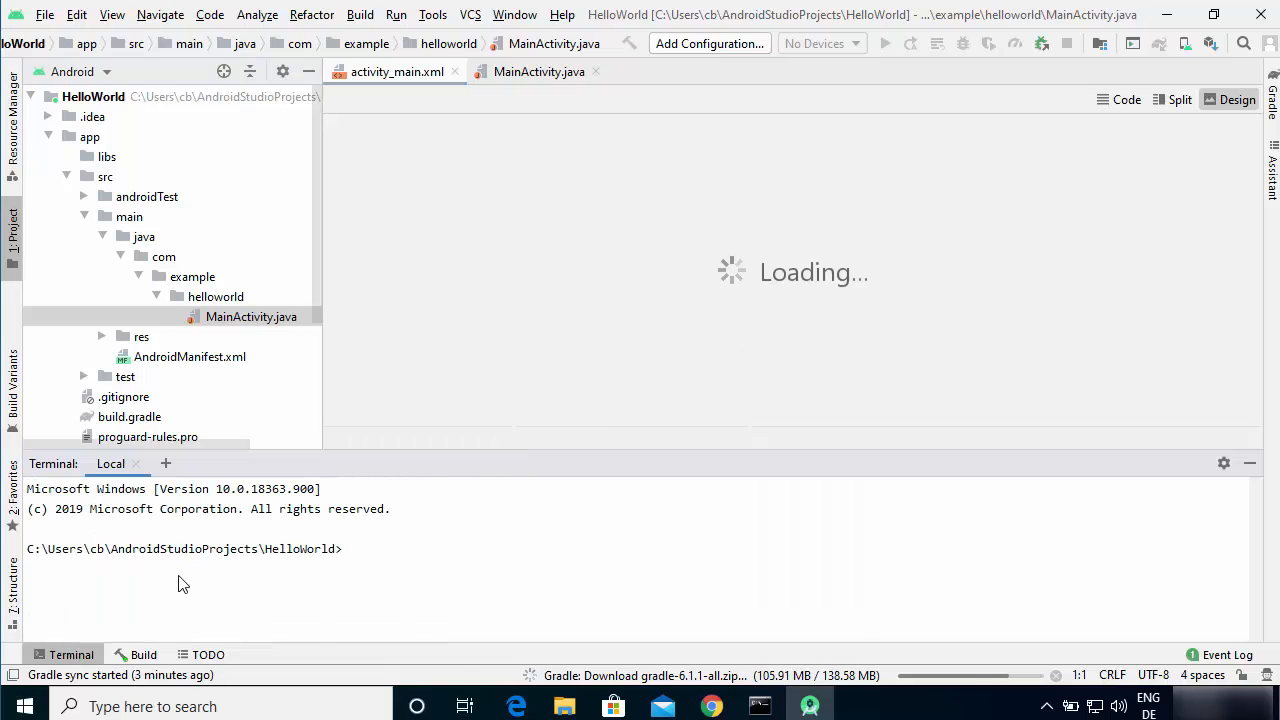
click(142, 655)
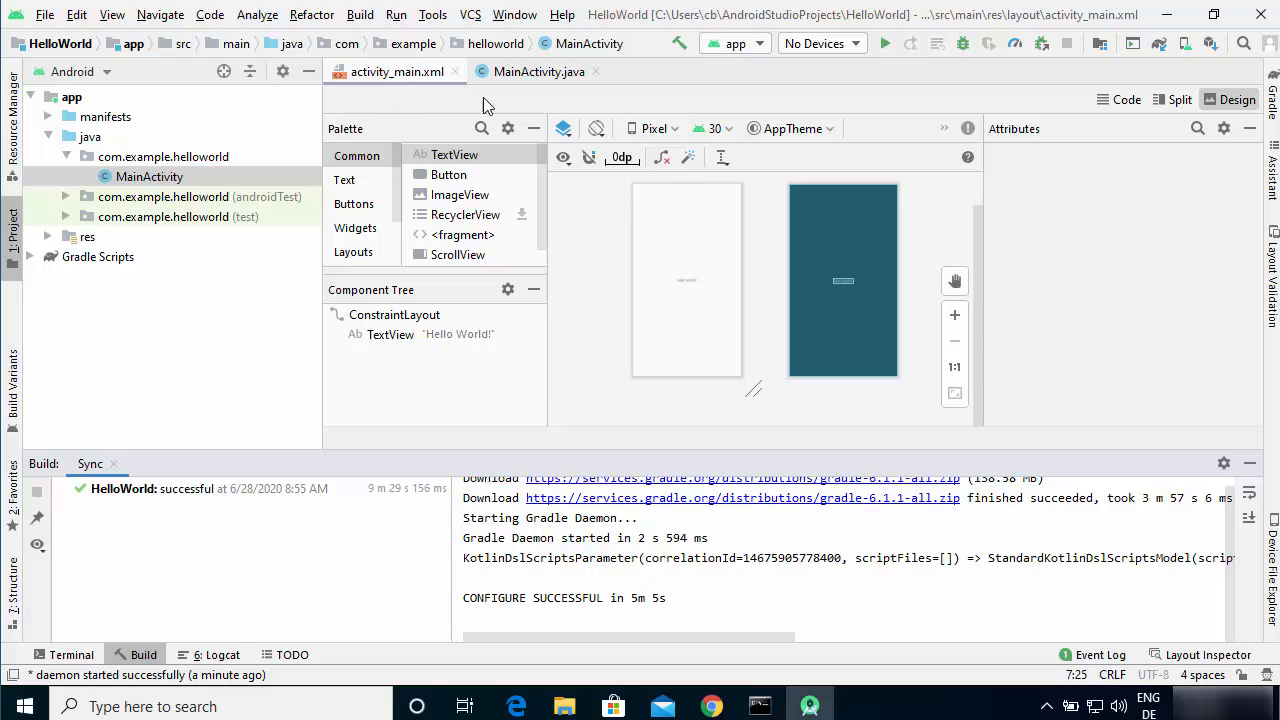
Examine activity_main.xml in the Split, Code and Design views, enlarging the Hello World text in the layout preview
click(1175, 100)
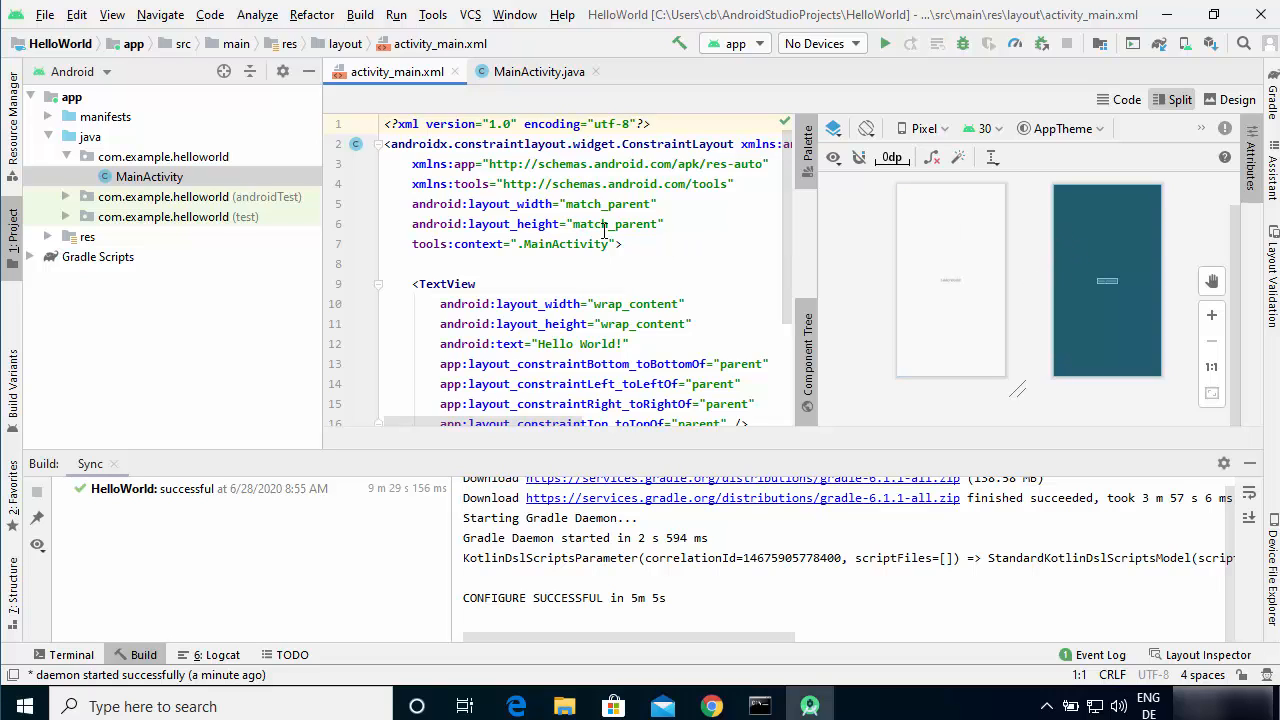
click(1118, 108)
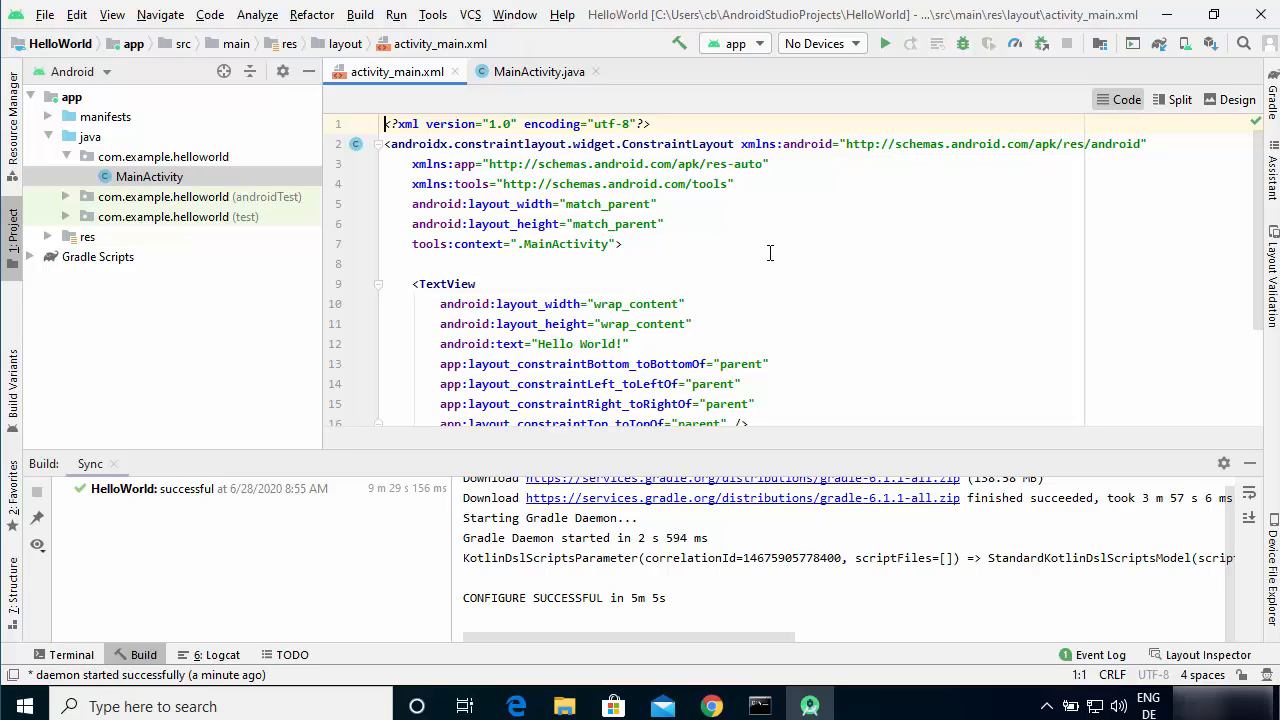
click(1212, 98)
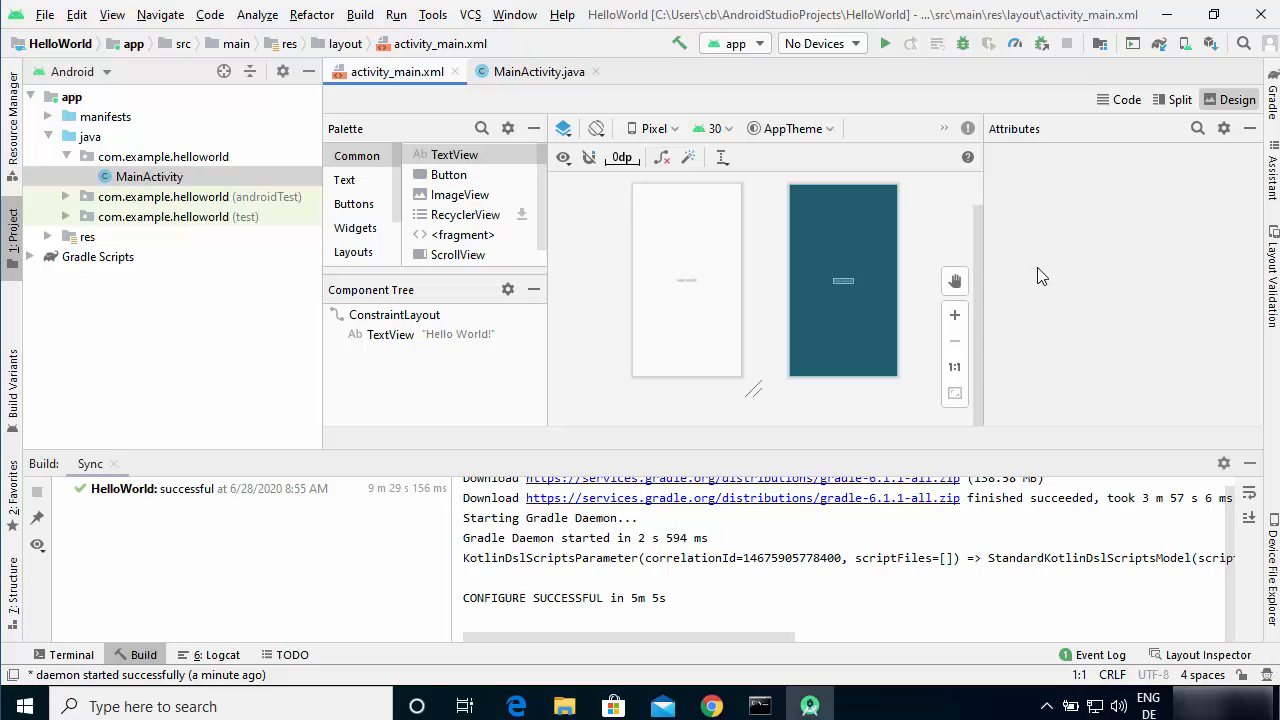
click(955, 316)
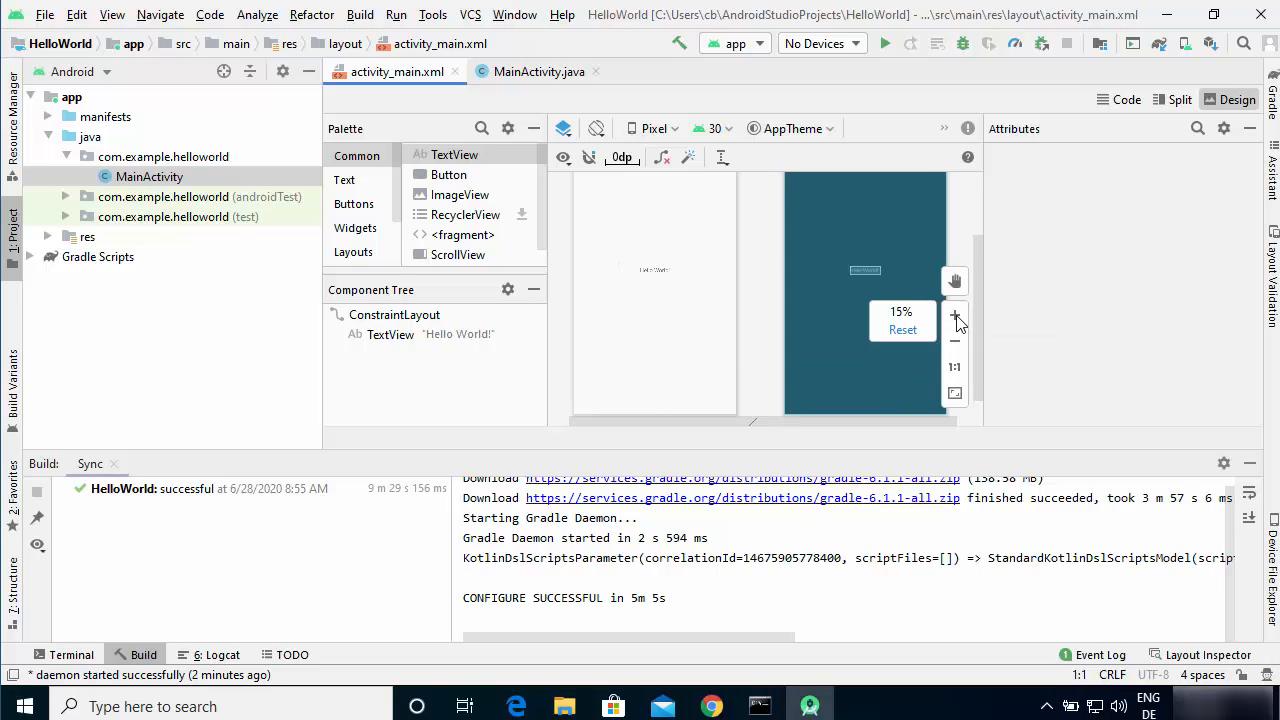
click(955, 316)
click(955, 316)
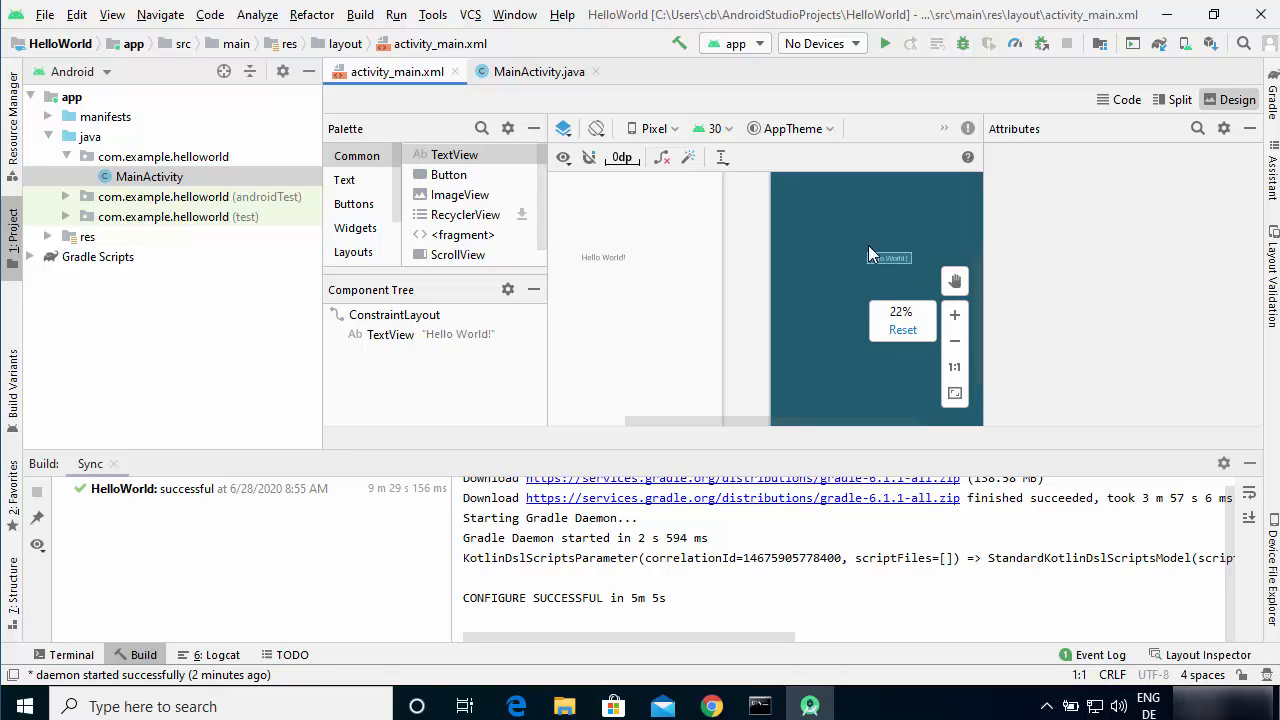
click(955, 315)
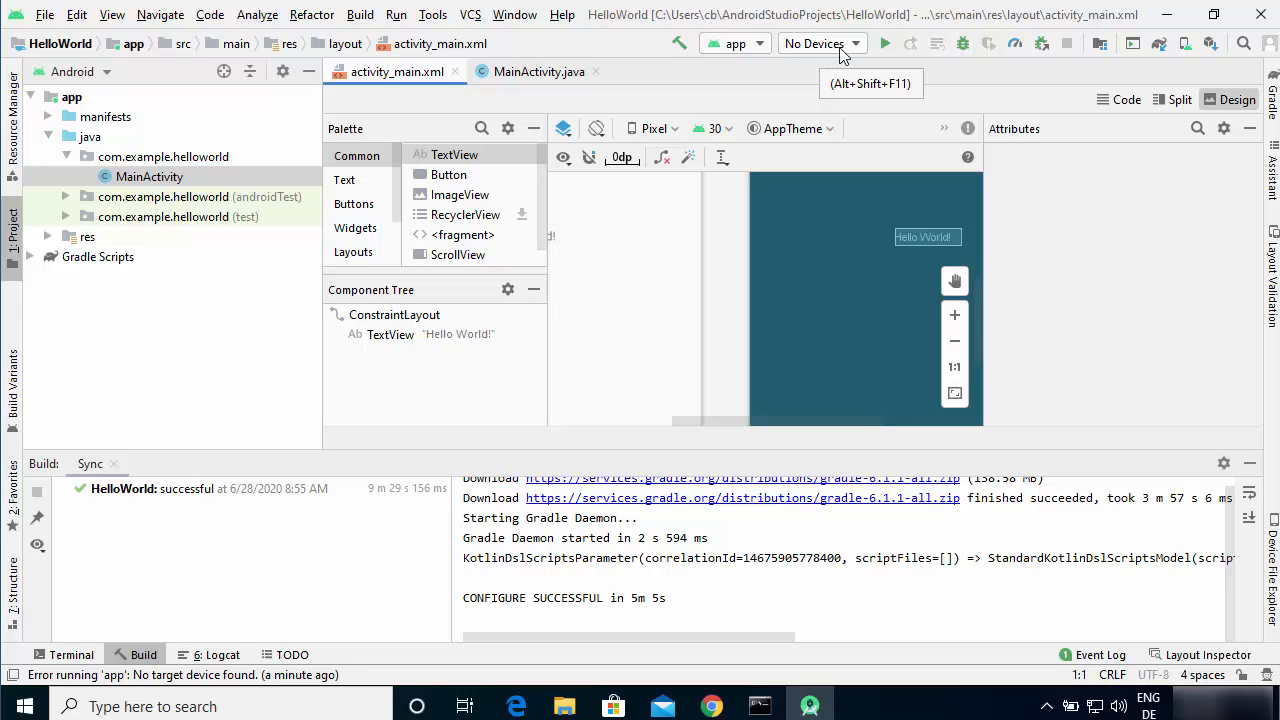
Try to run the app and open the AVD Manager from the device selection
click(887, 44)
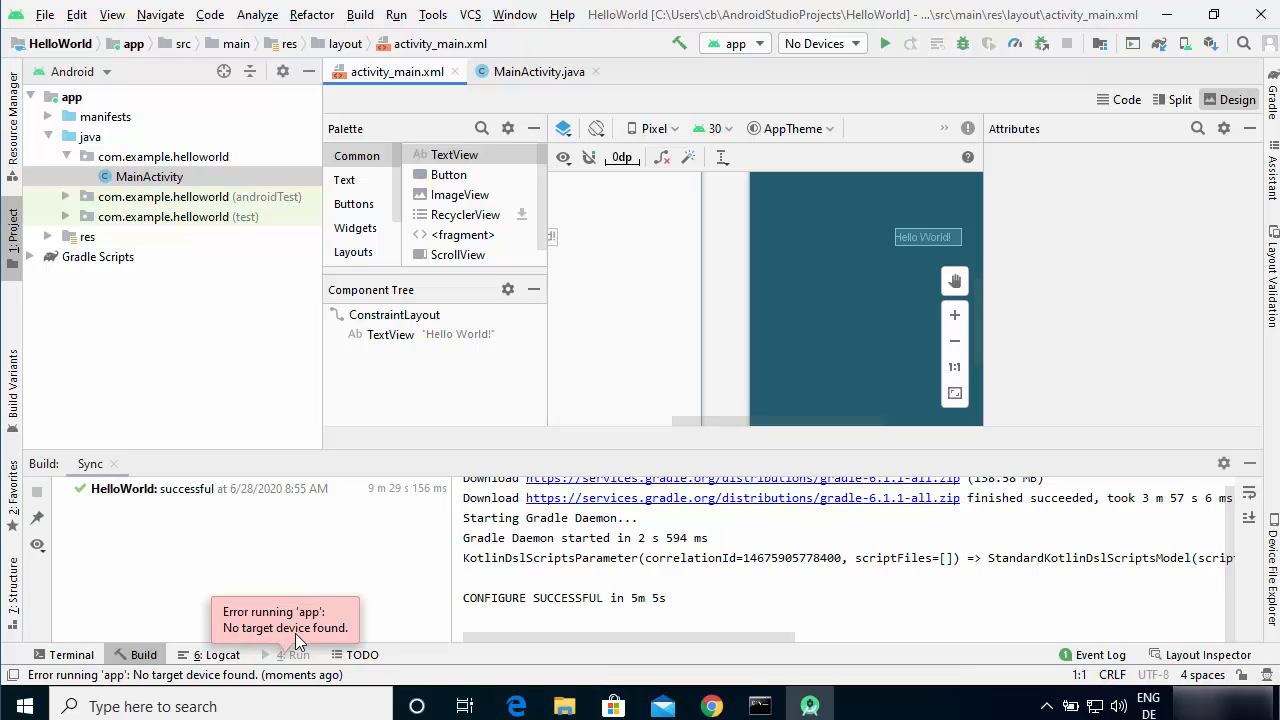
click(801, 45)
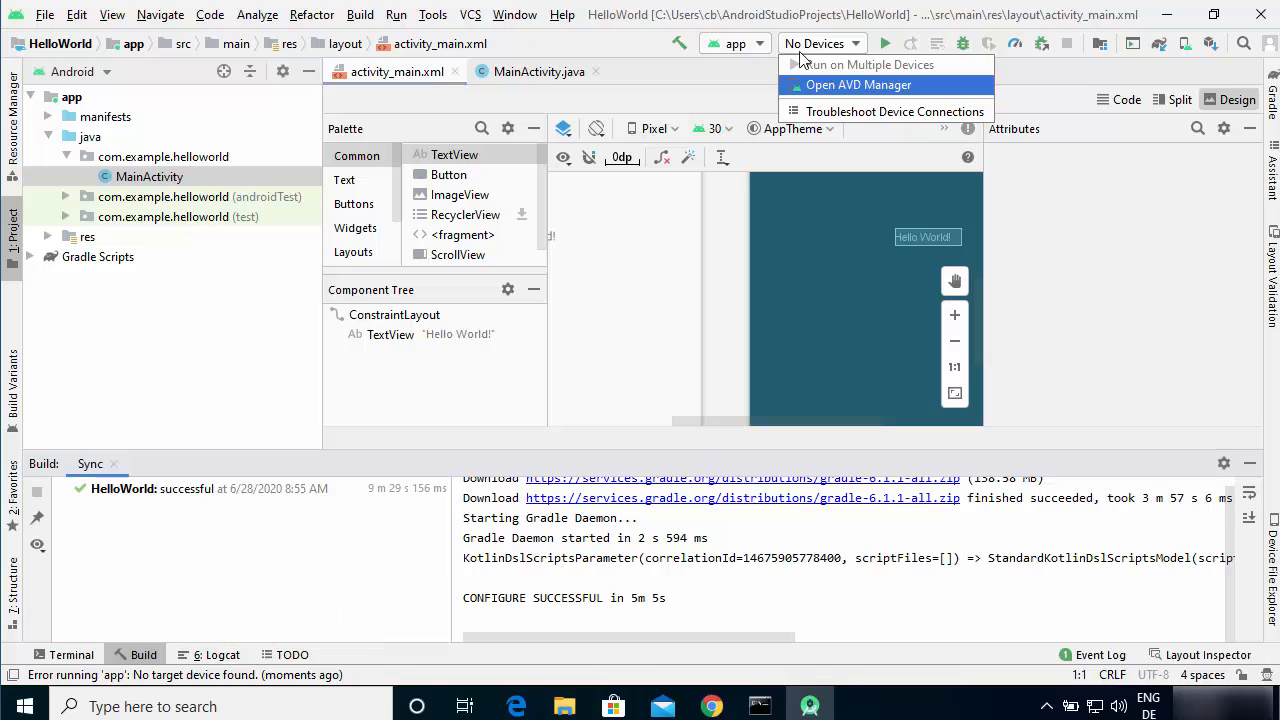
click(851, 88)
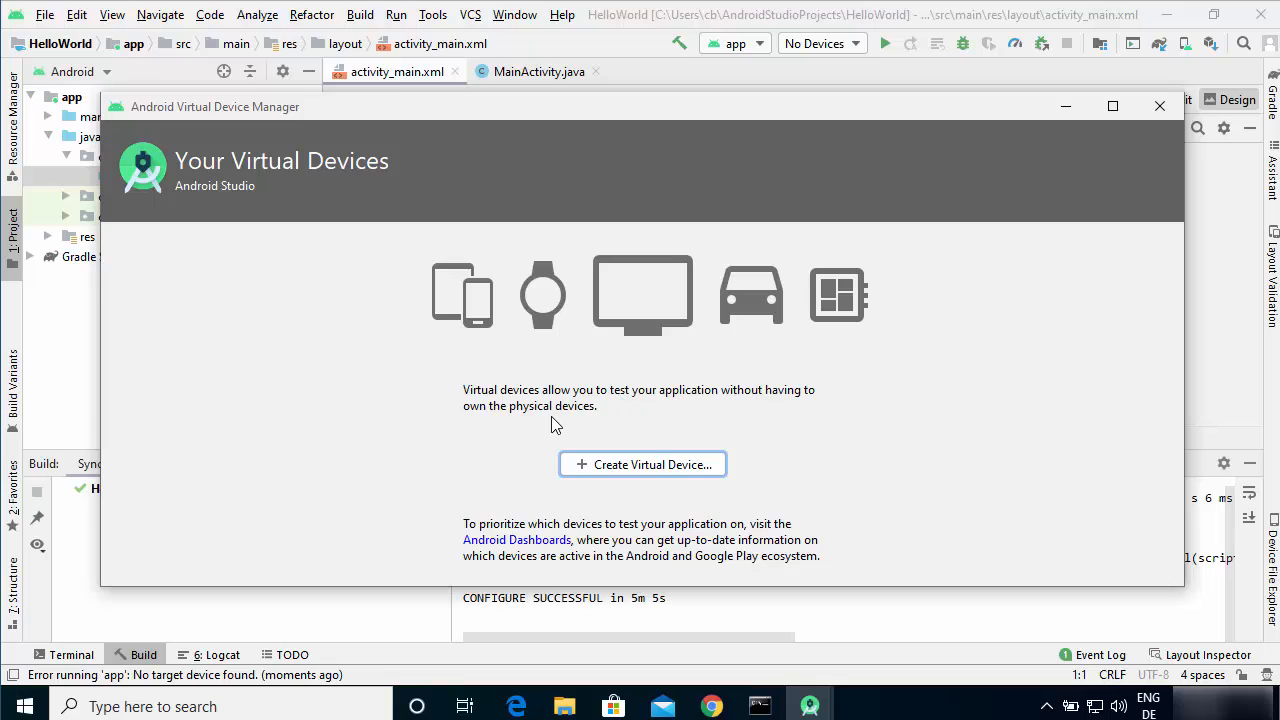
Start creating a virtual device, look at the Pixel XL definition, and choose the Pixel 3 phone as its hardware
click(642, 465)
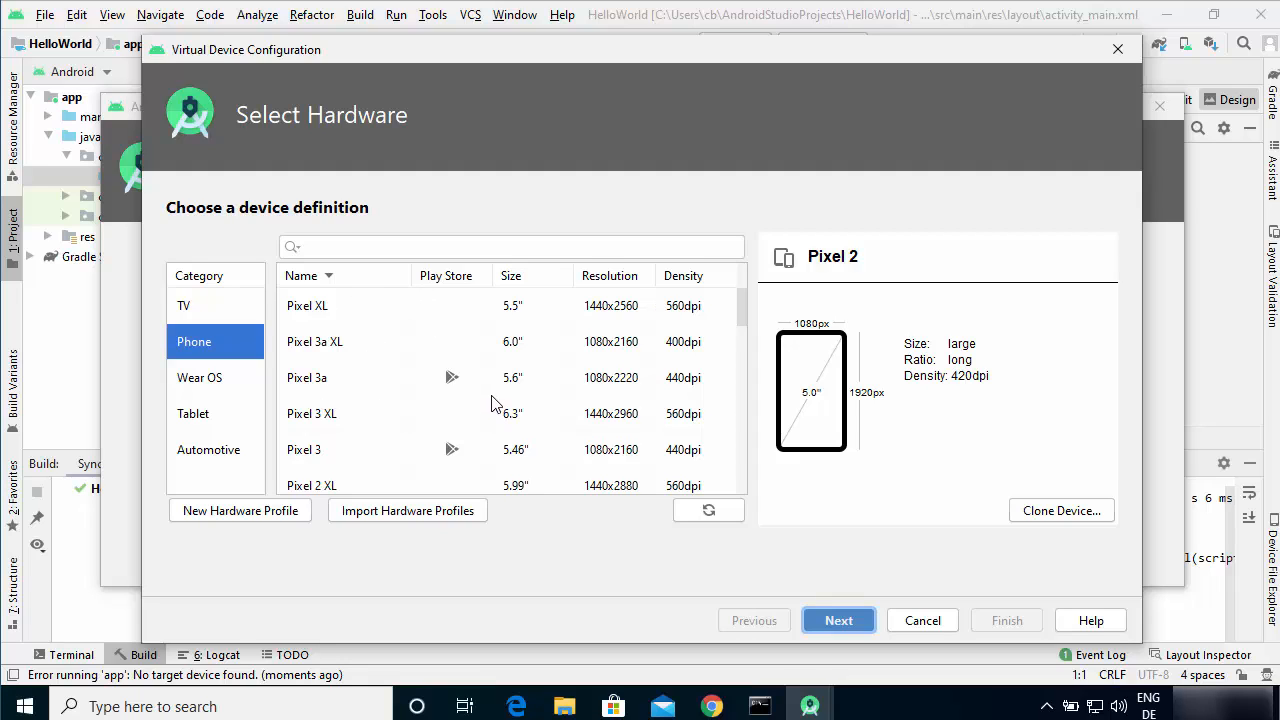
click(420, 316)
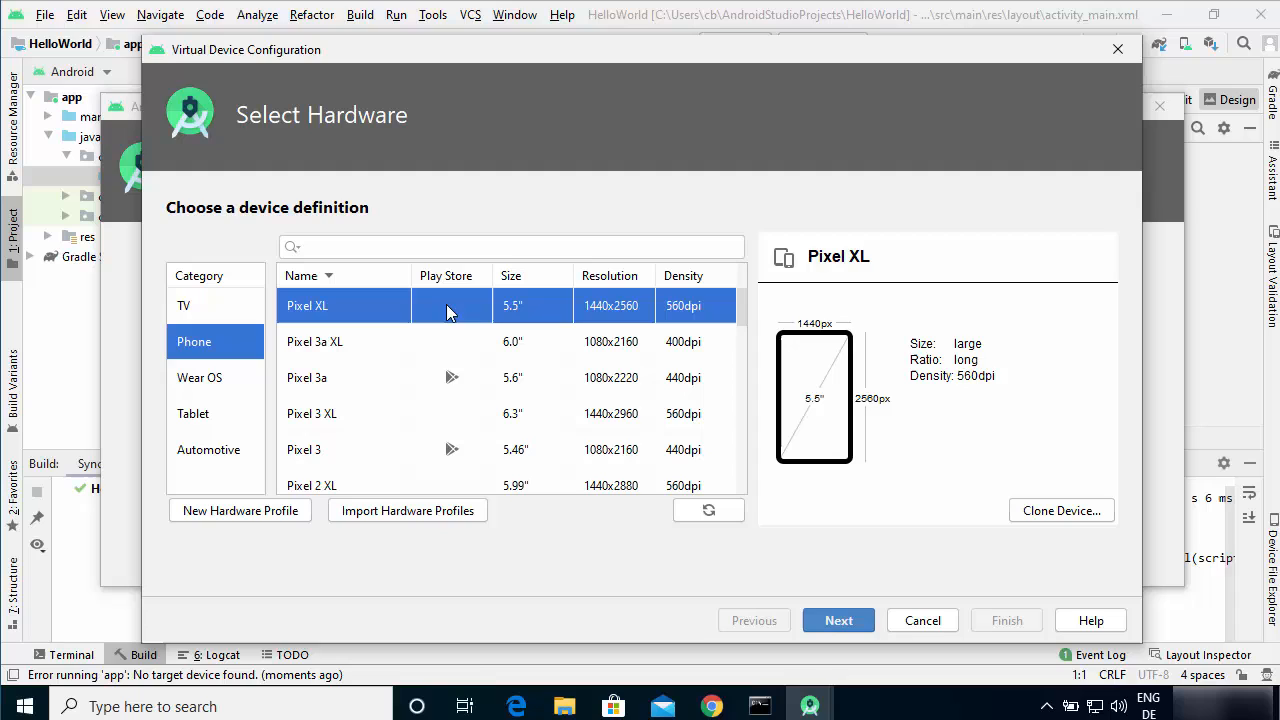
click(332, 457)
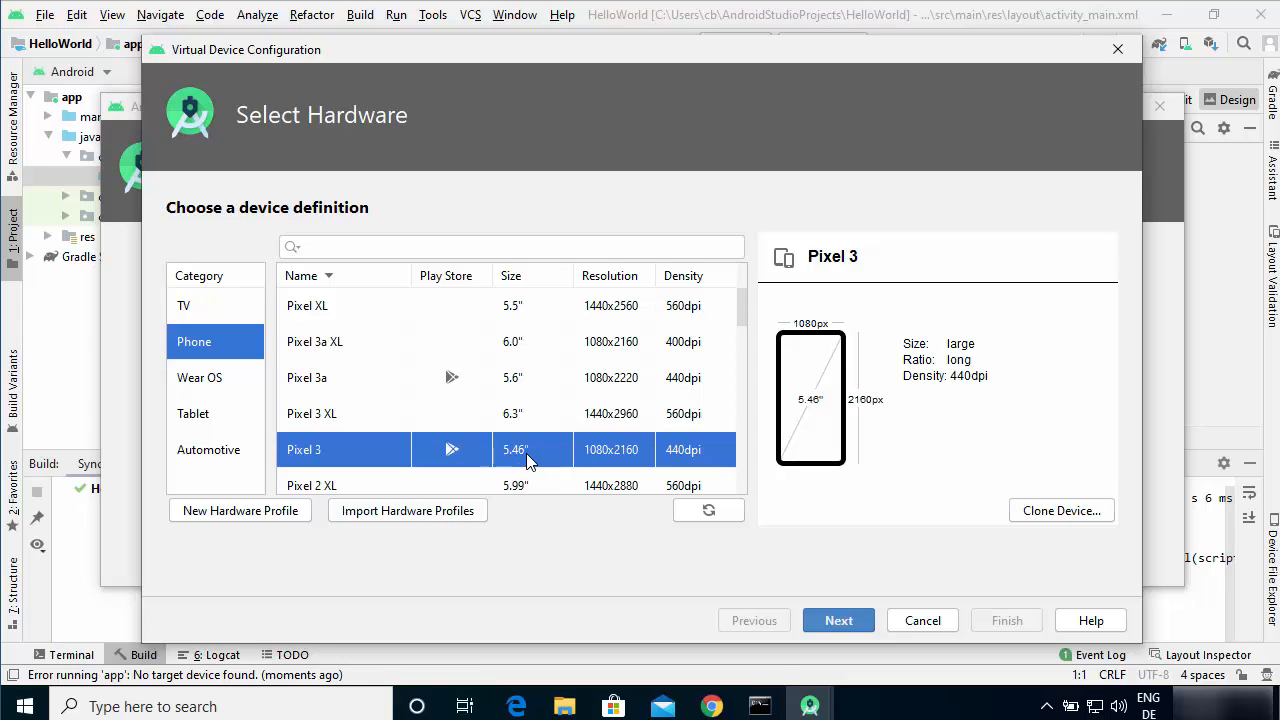
click(838, 622)
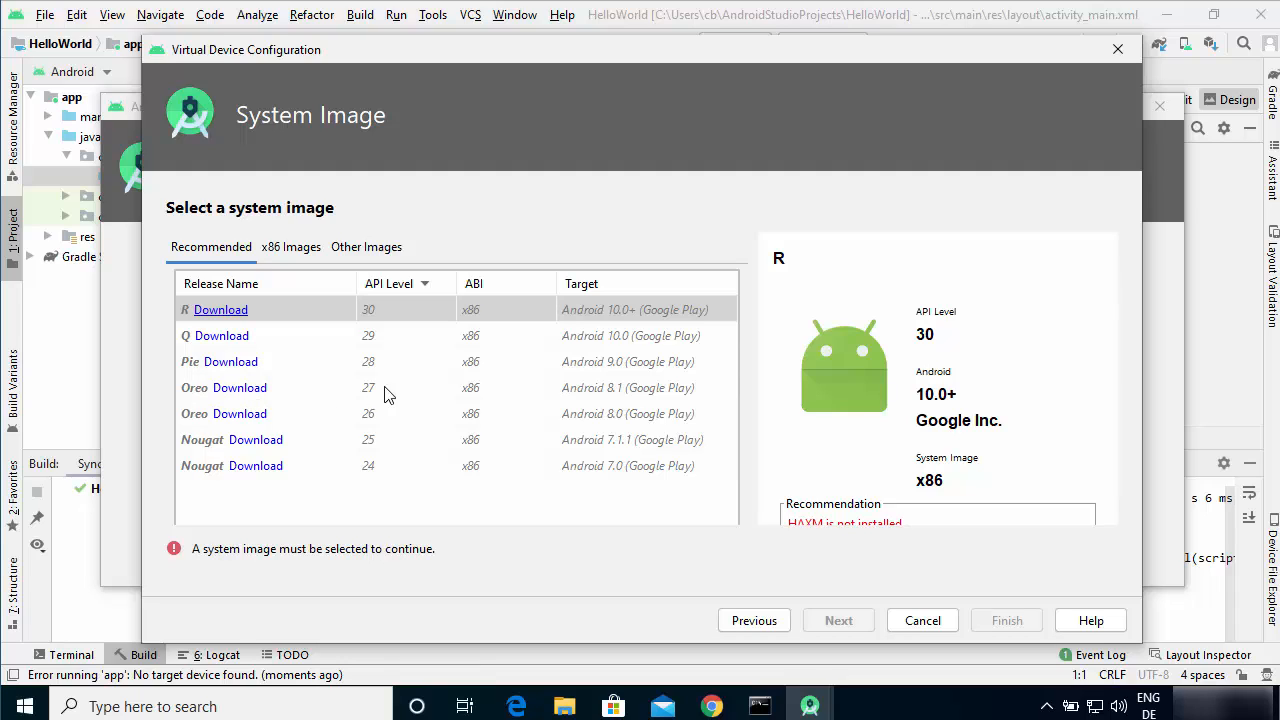
Download the Oreo API 27 x86 system image (Android 8.1, Google Play), accepting the Android SDK license
click(248, 392)
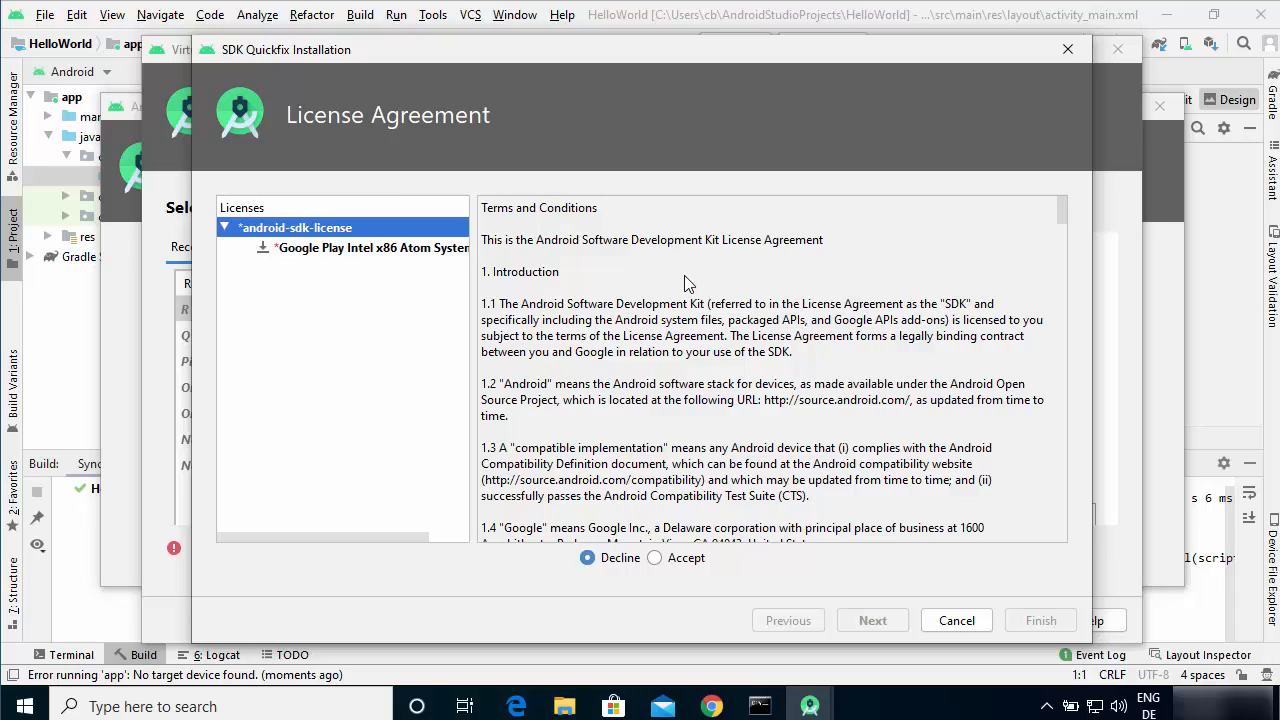
click(654, 557)
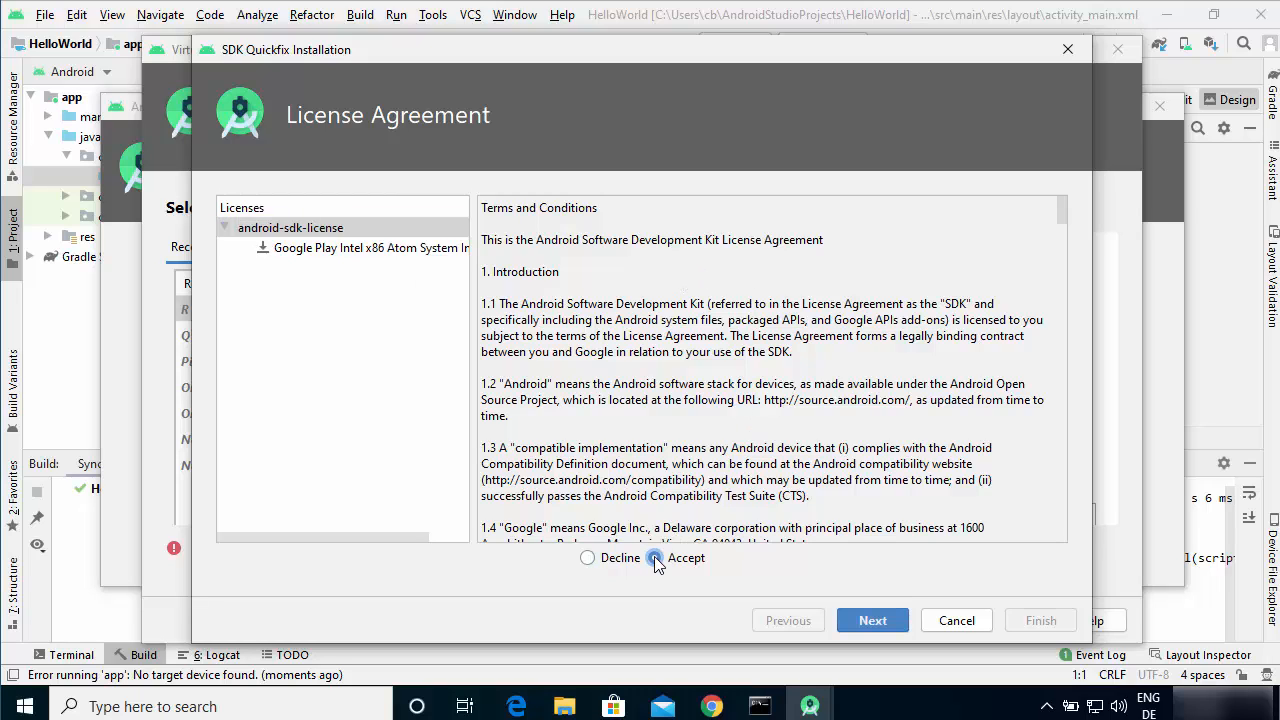
click(867, 621)
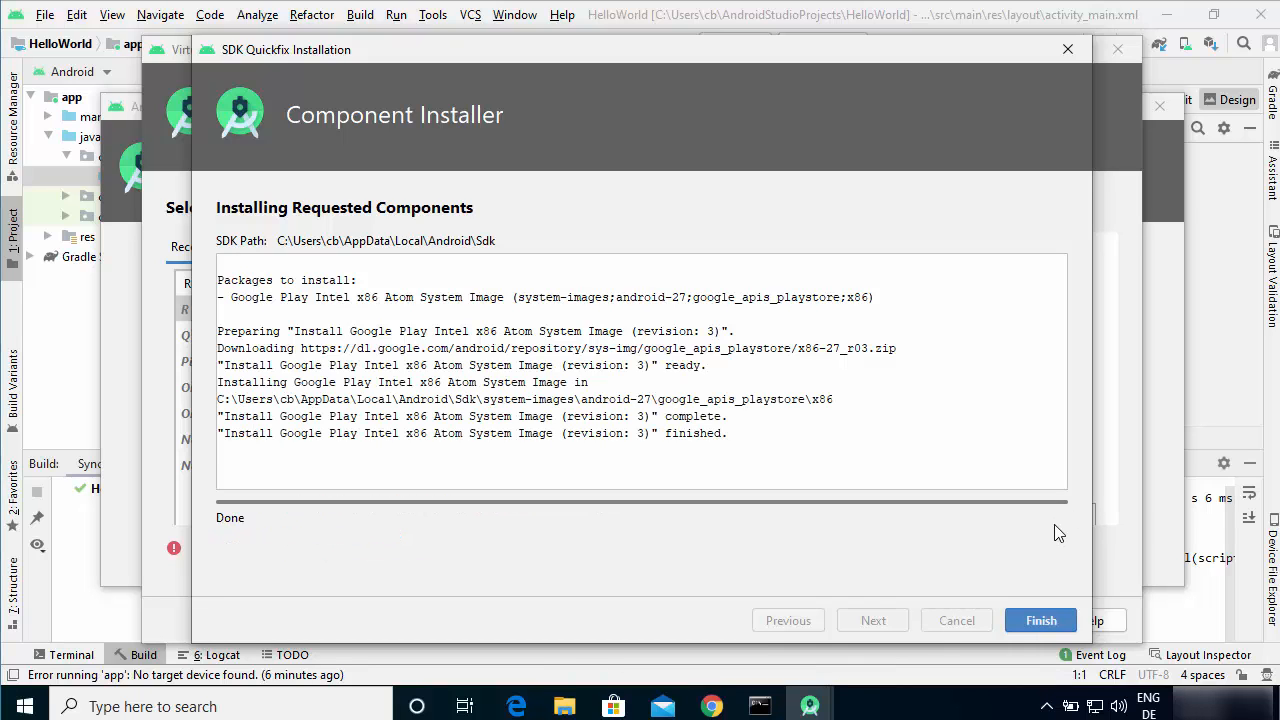
click(1040, 620)
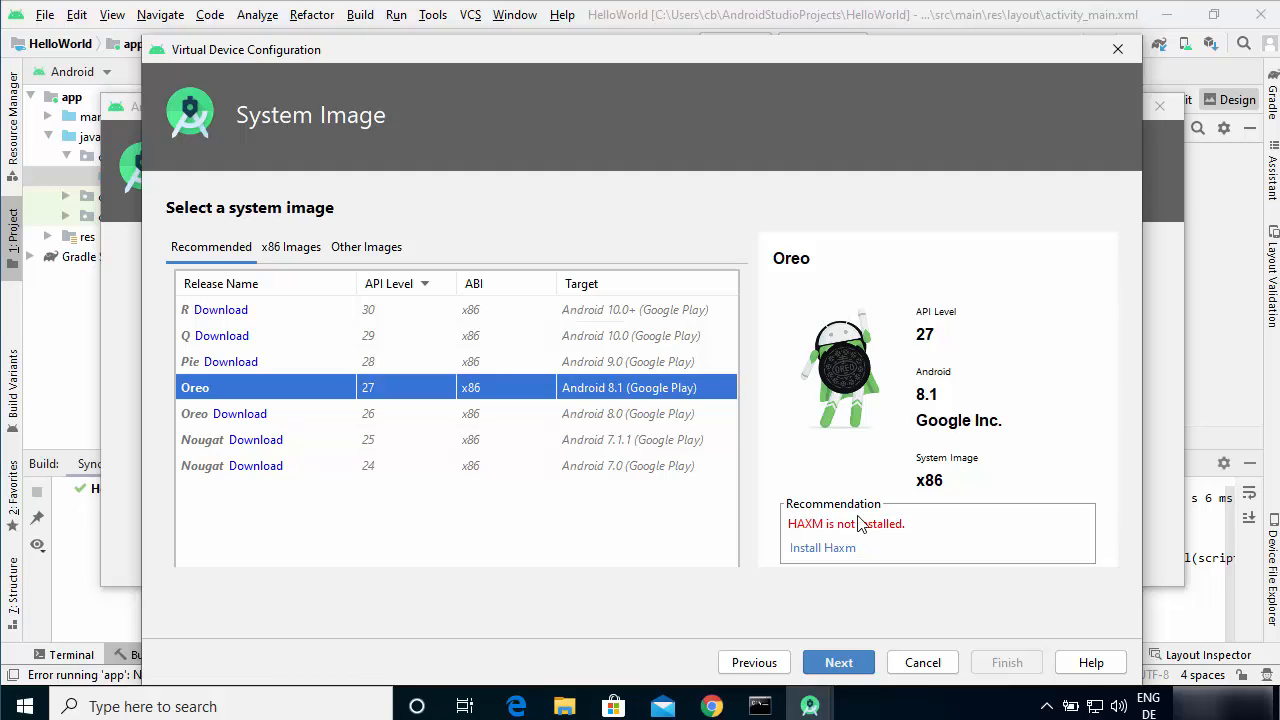
Run the HAXM installation with the recommended RAM allocation of 4,096 MiB
click(816, 553)
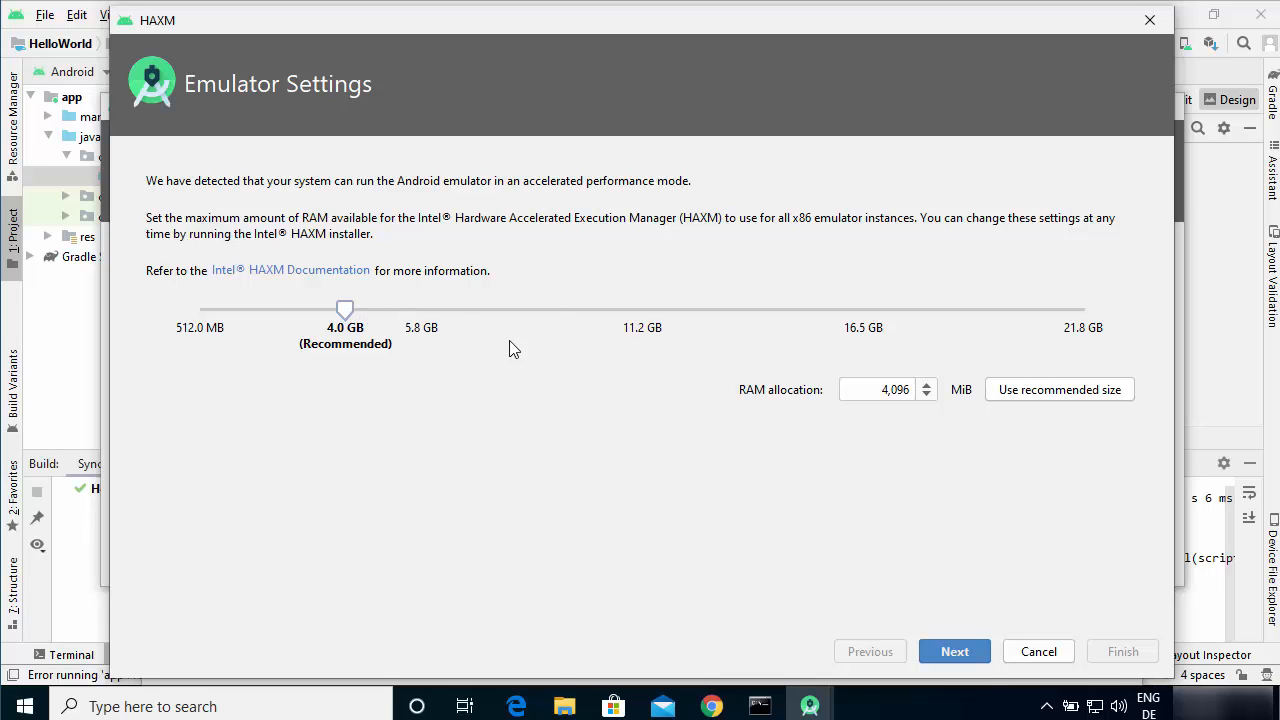
click(937, 654)
click(569, 477)
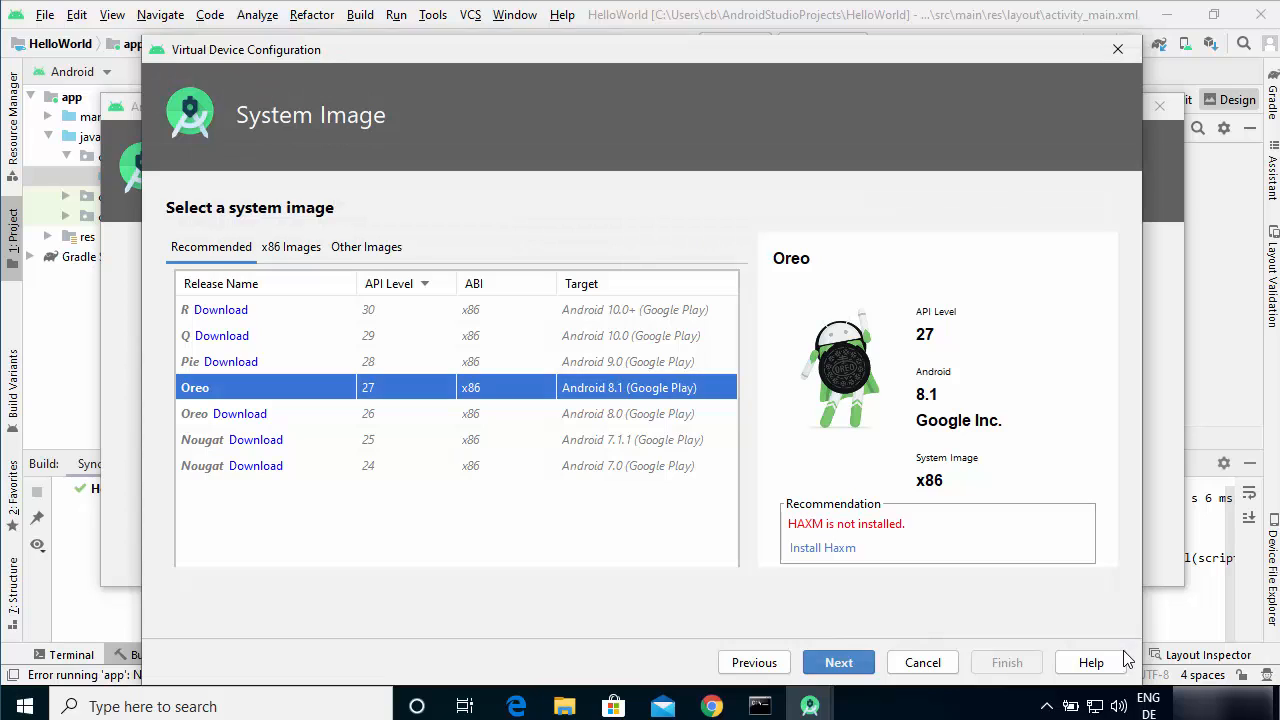
Create the Pixel 3 virtual device with the Oreo image and portrait startup orientation, and close the virtual device manager
click(838, 663)
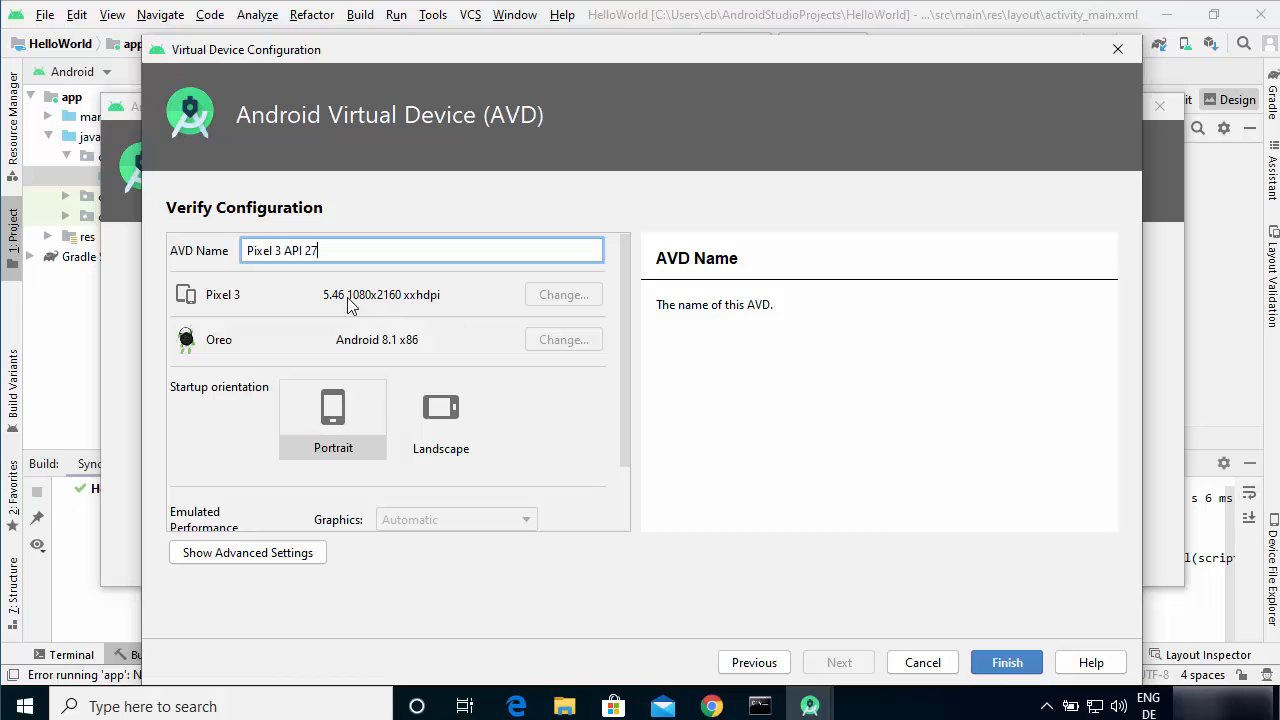
click(998, 663)
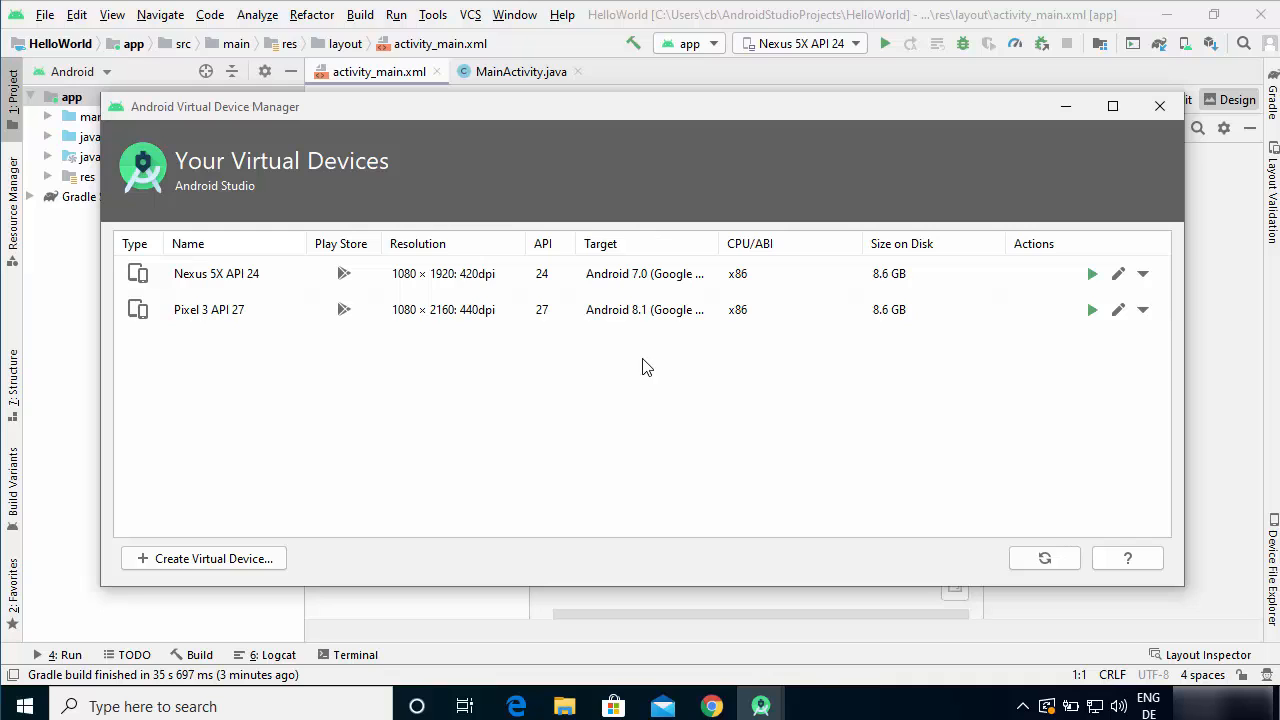
click(1160, 106)
Select the Nexus 5X API 24 virtual device as the app's run target
click(814, 48)
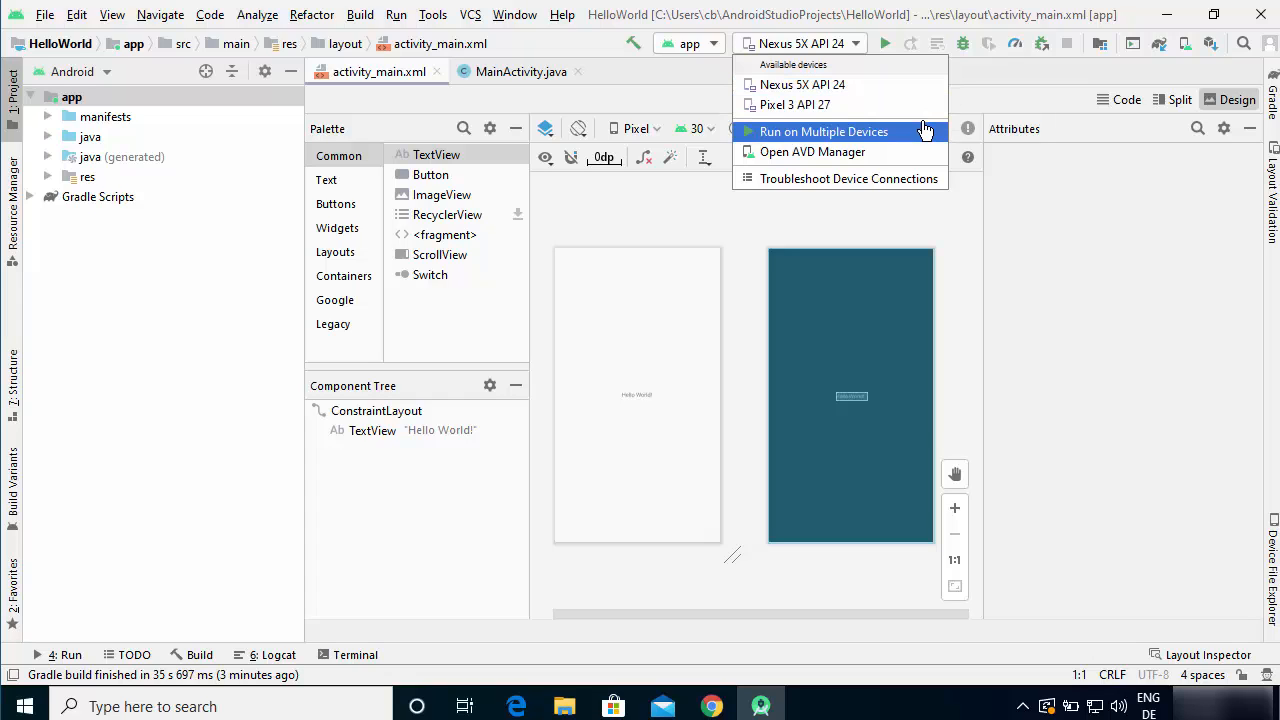
click(829, 87)
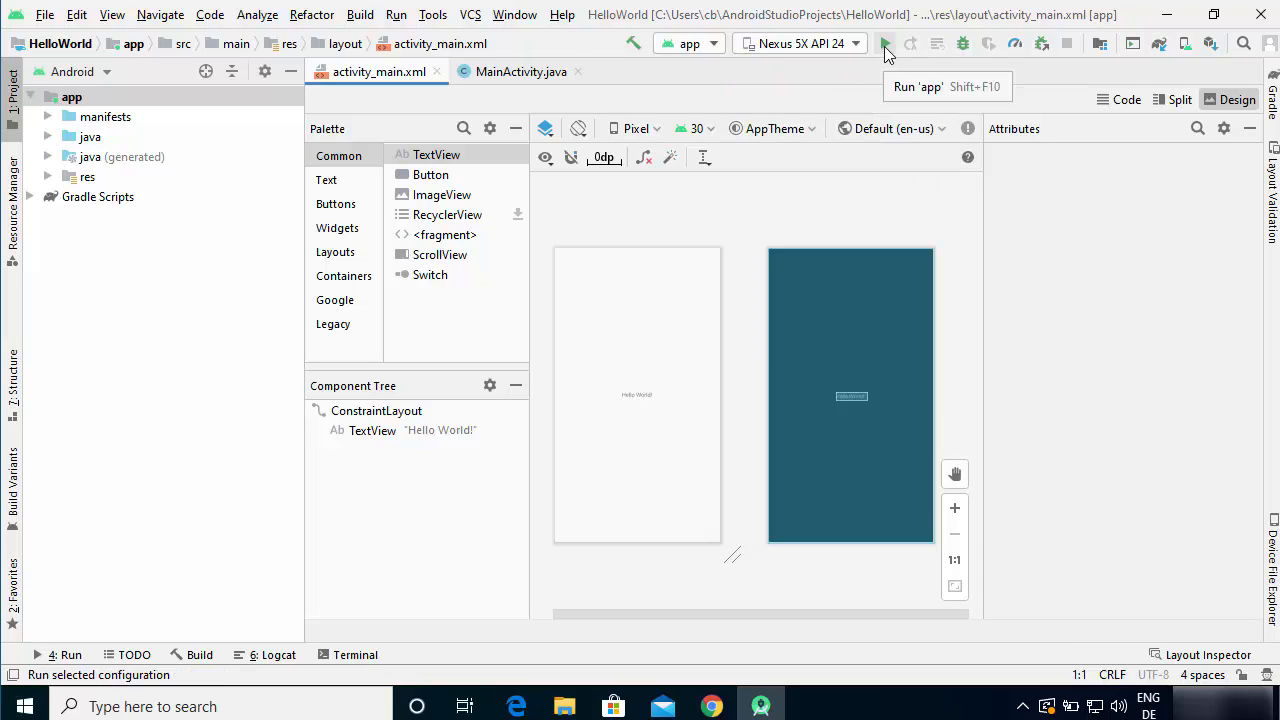